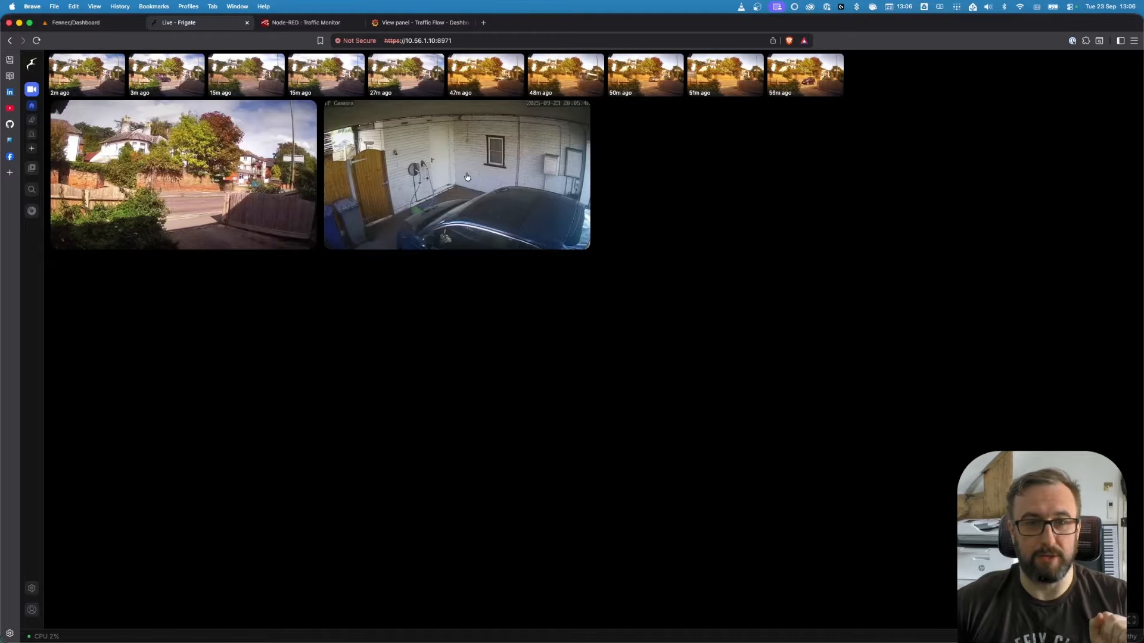
Open the front door camera's live view and return to the camera overview
click(168, 196)
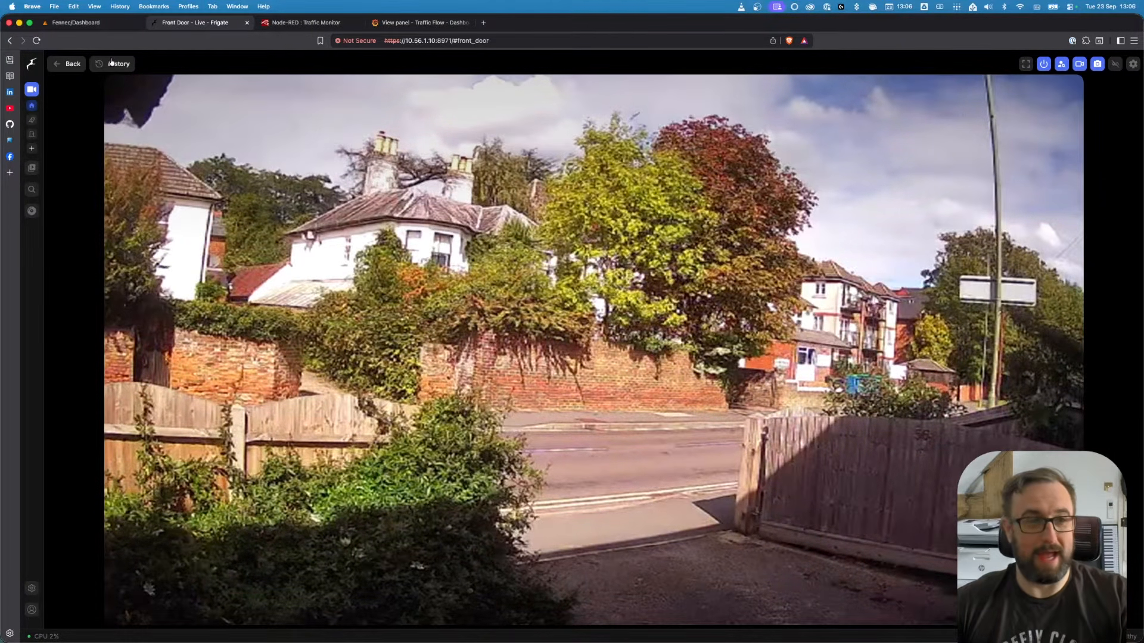
click(60, 66)
Open the Frigate configuration editor and examine the mqtt section's settings
click(31, 589)
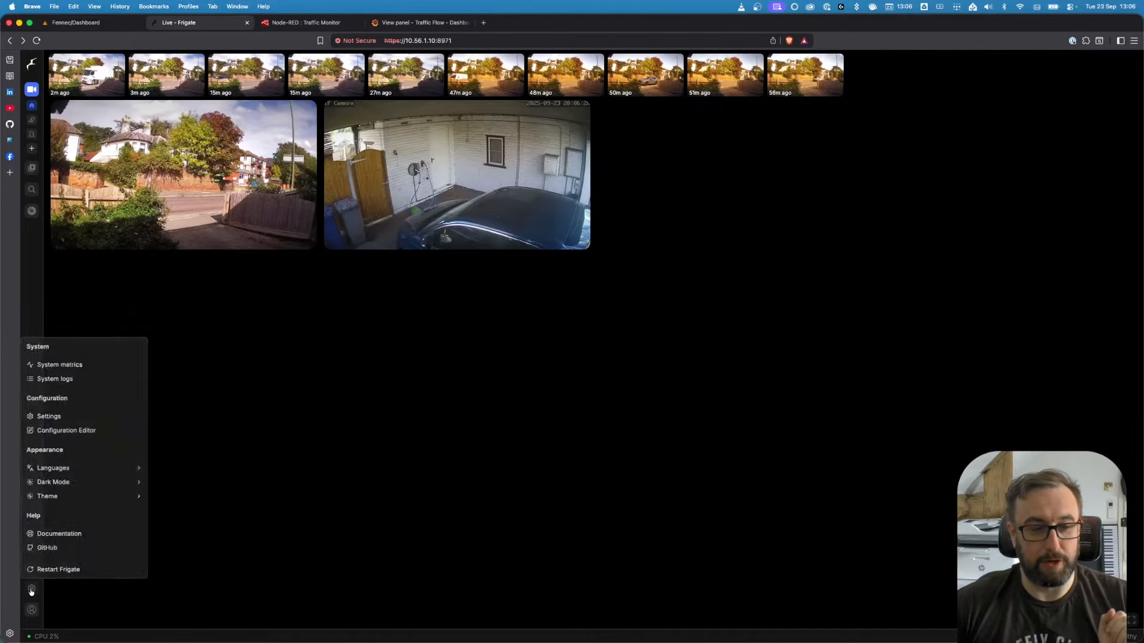
click(80, 430)
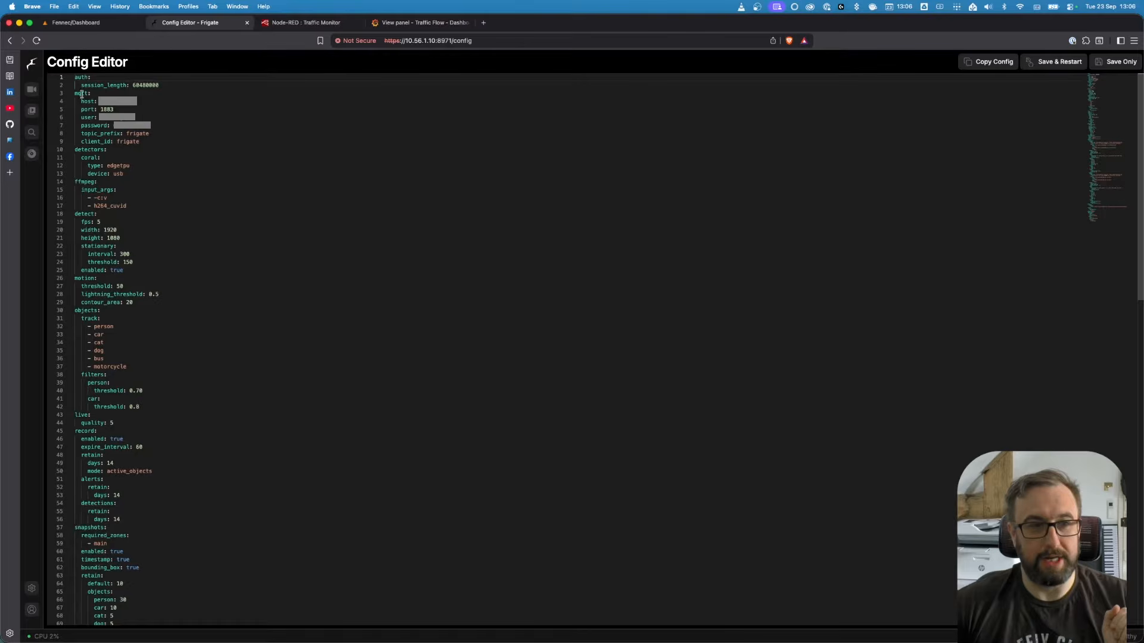
drag(75, 93, 161, 138)
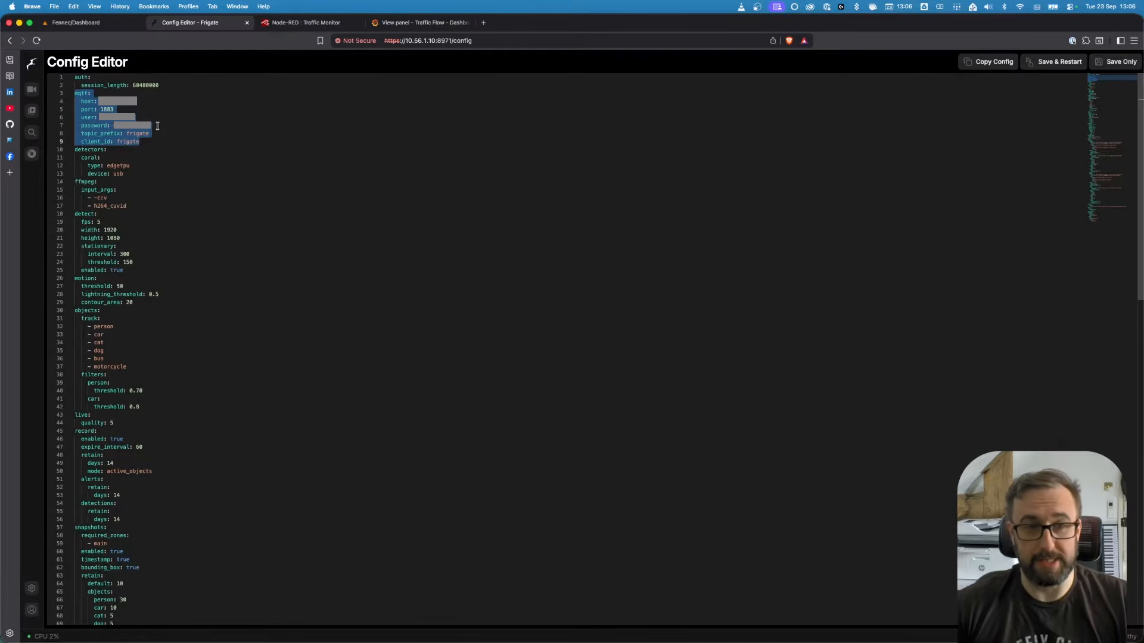
click(180, 147)
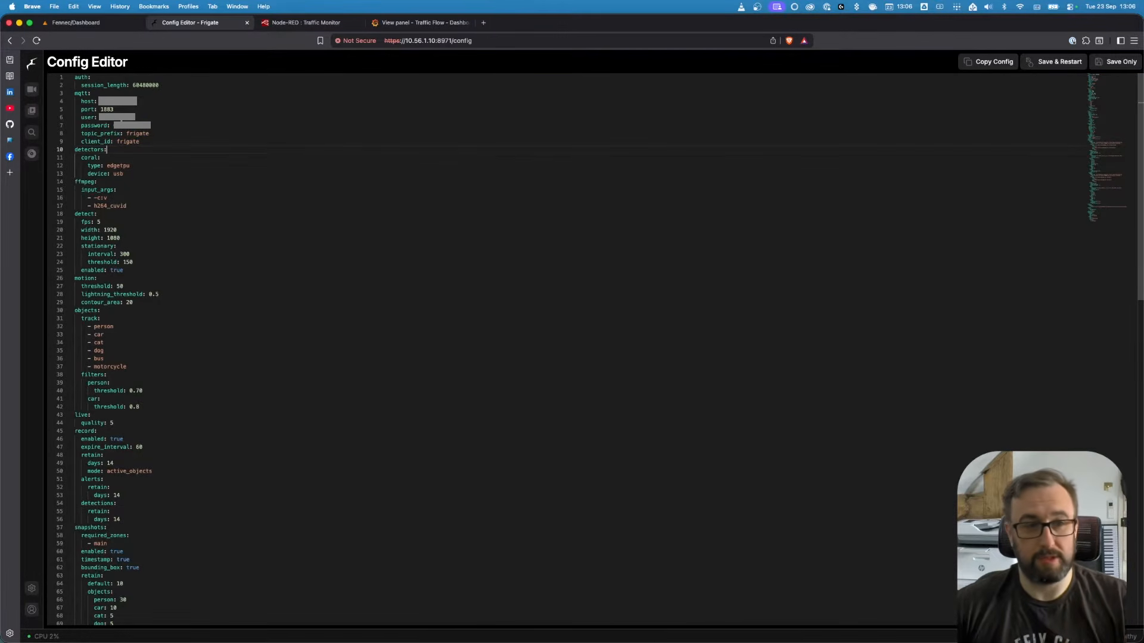
click(123, 118)
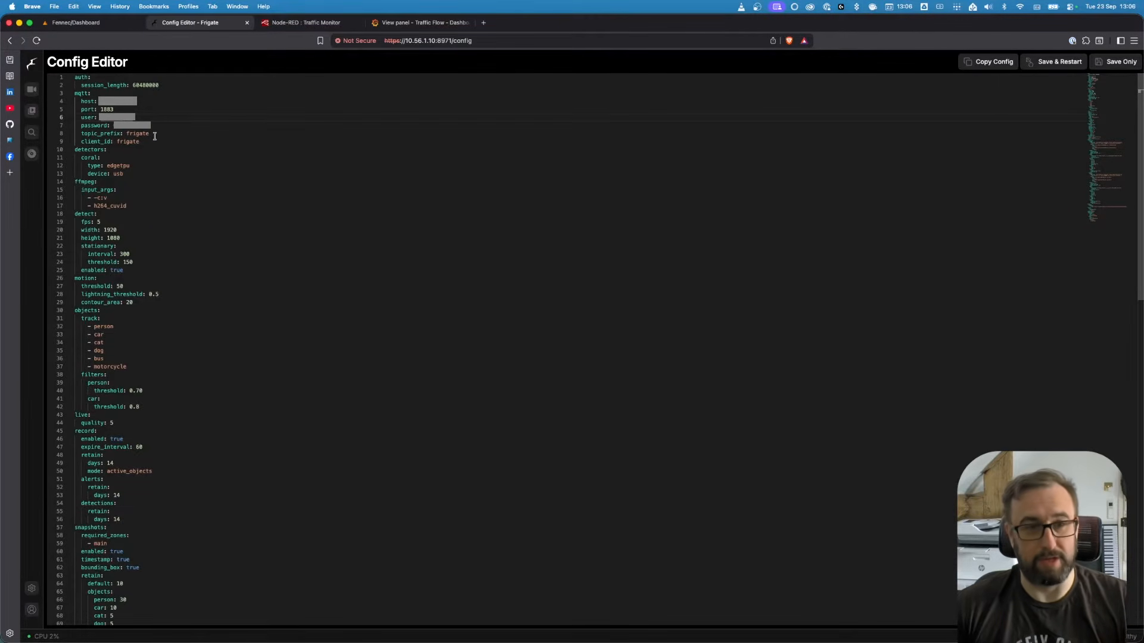
double_click(139, 133)
double_click(127, 142)
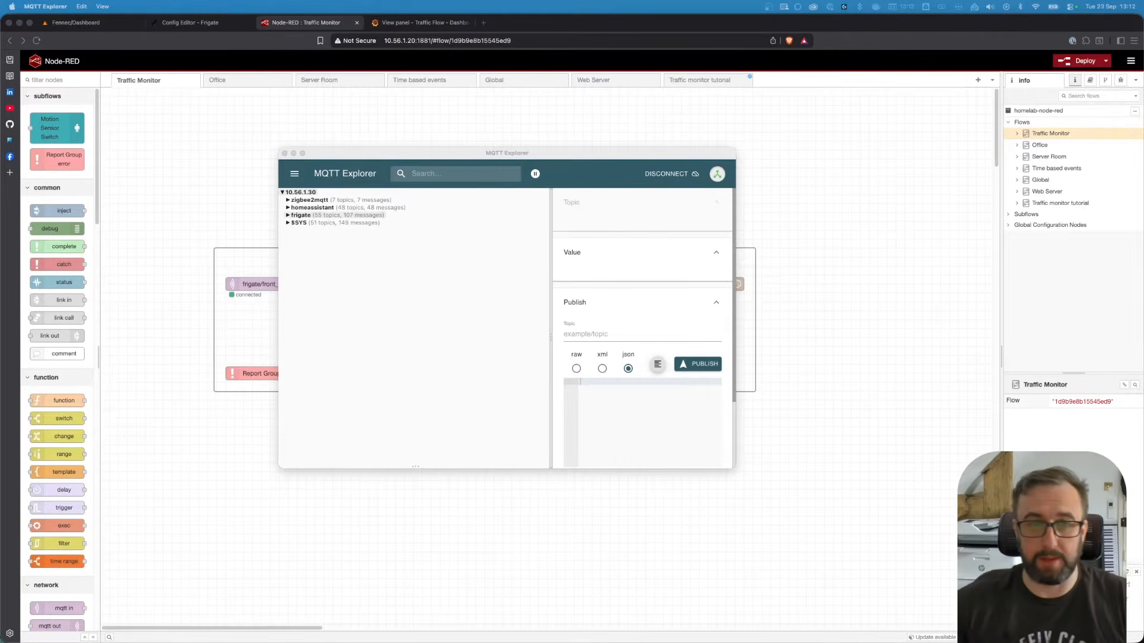
In MQTT Explorer, expand frigate > front_door > car and copy the frigate/front_door/car/snapshot topic
click(345, 349)
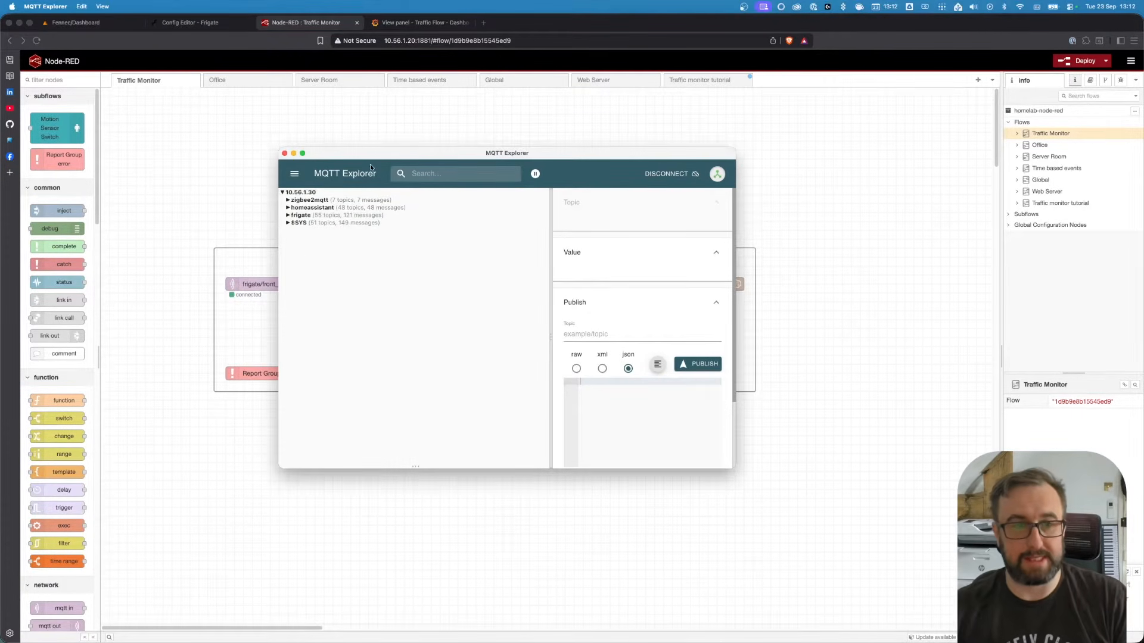
drag(368, 155, 383, 153)
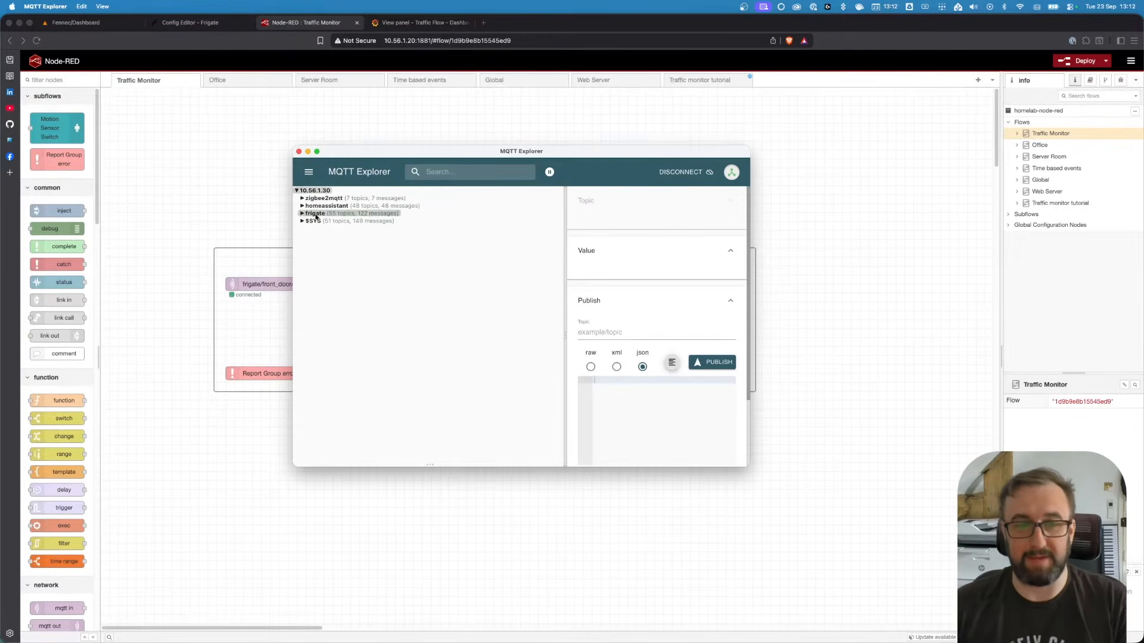
drag(506, 155, 520, 157)
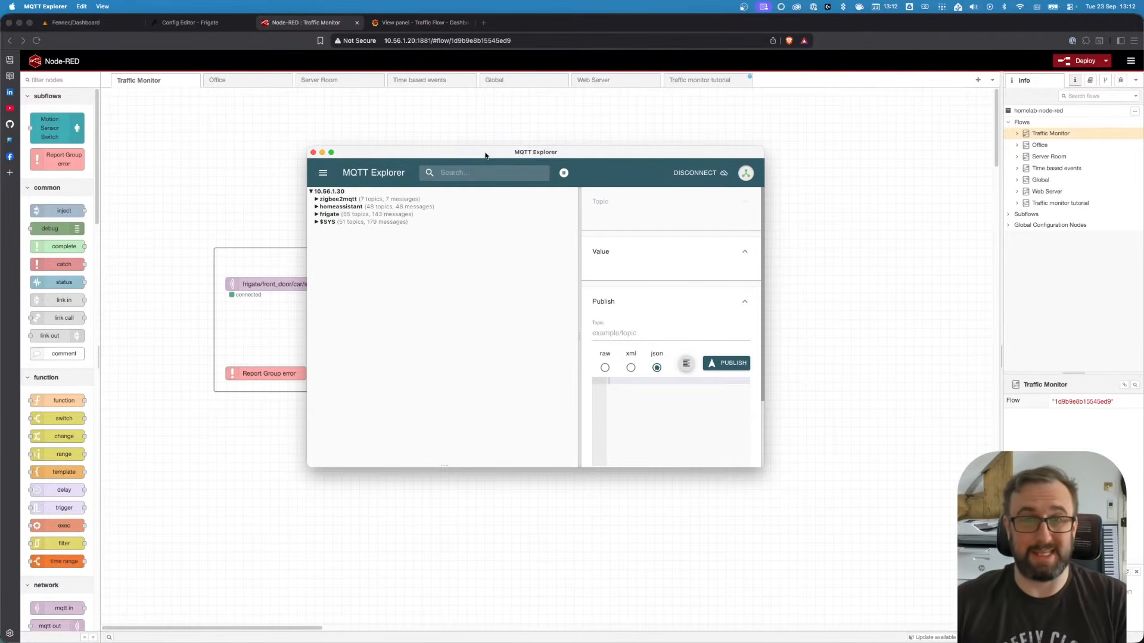
drag(486, 155, 477, 154)
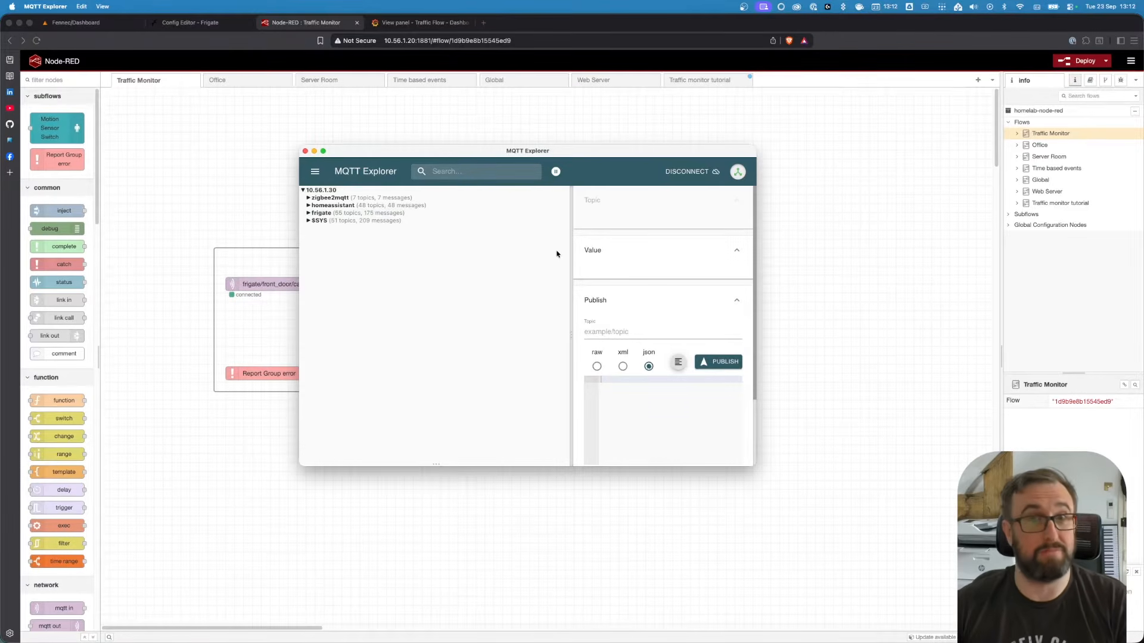
click(310, 214)
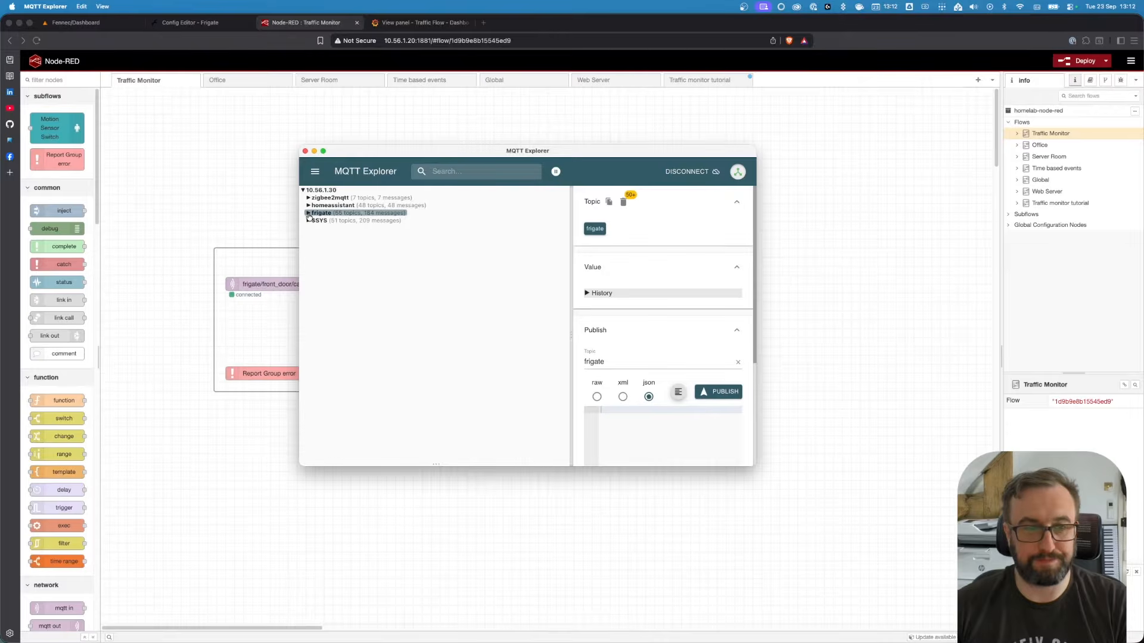
click(308, 214)
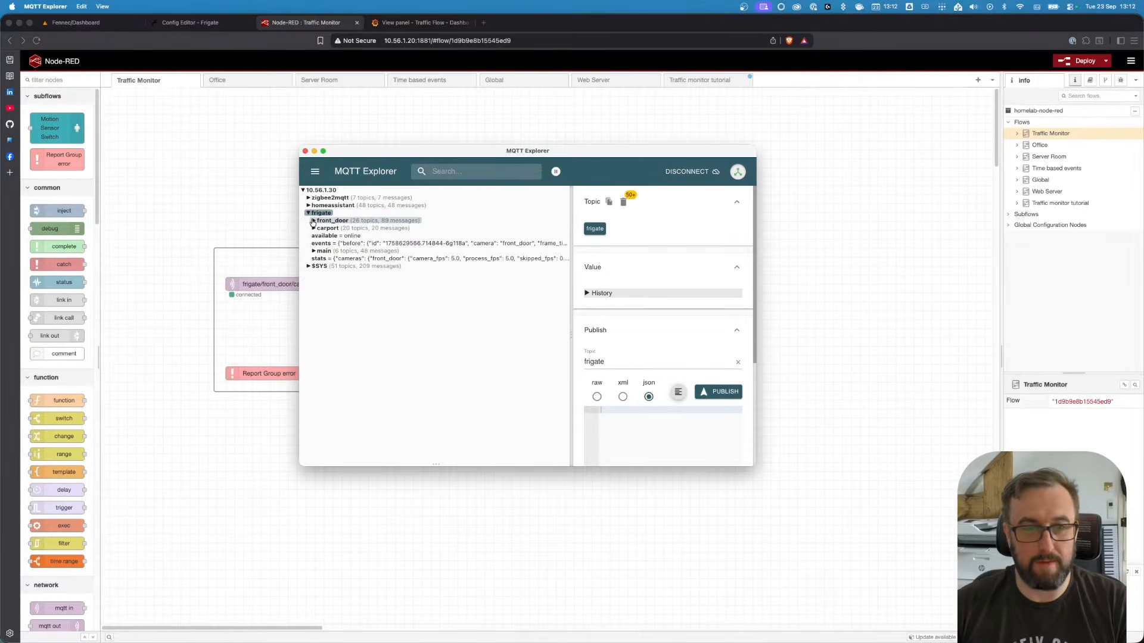
click(313, 221)
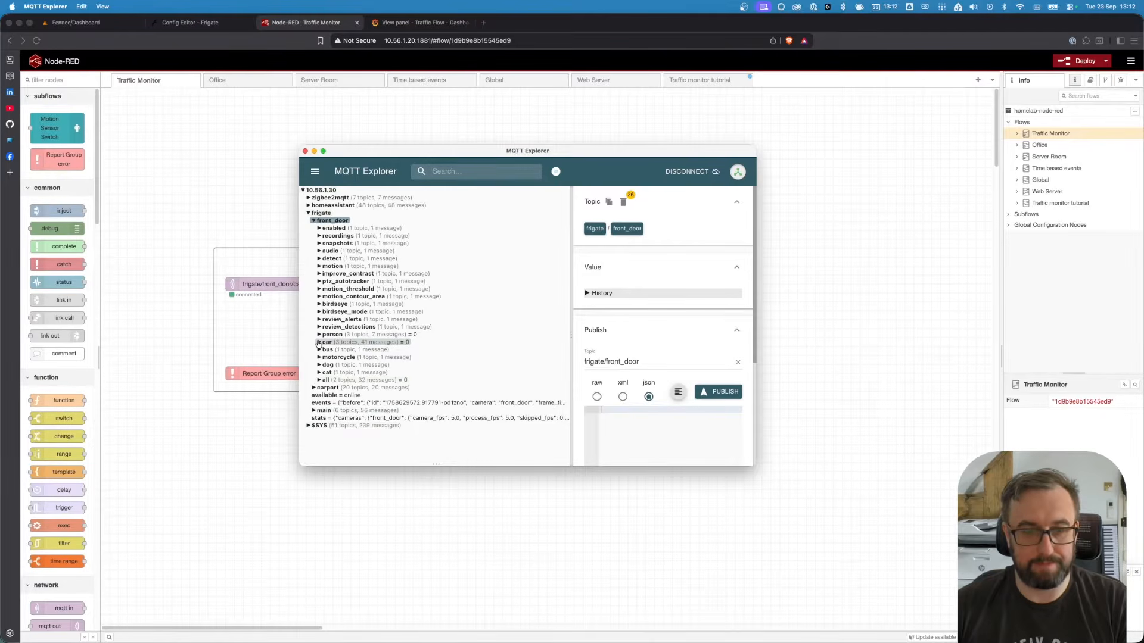
click(318, 343)
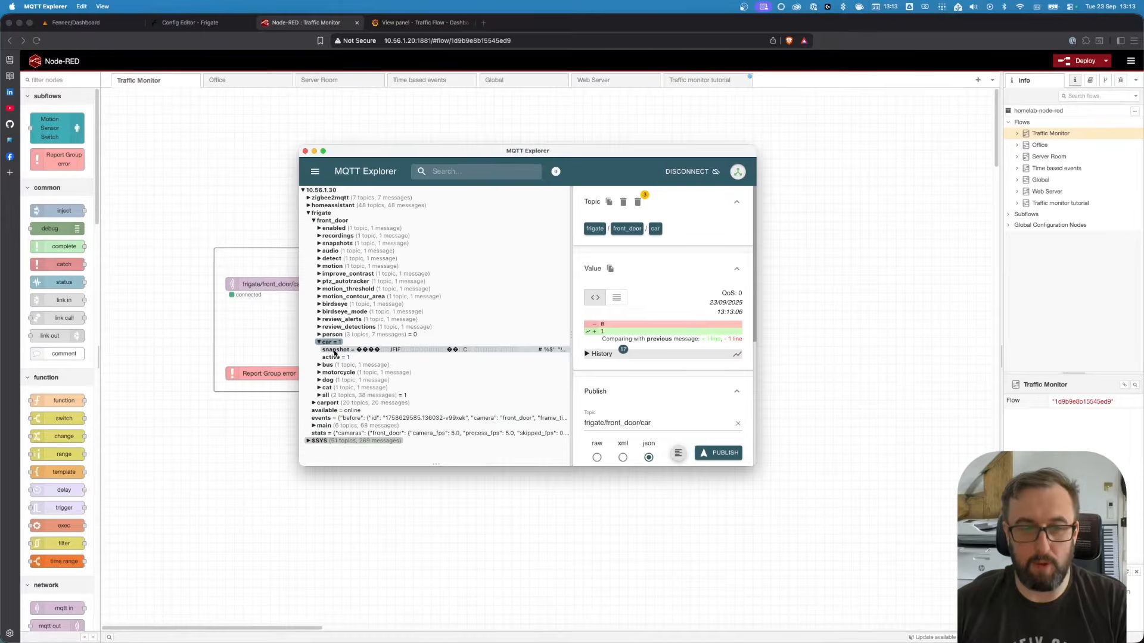
click(334, 350)
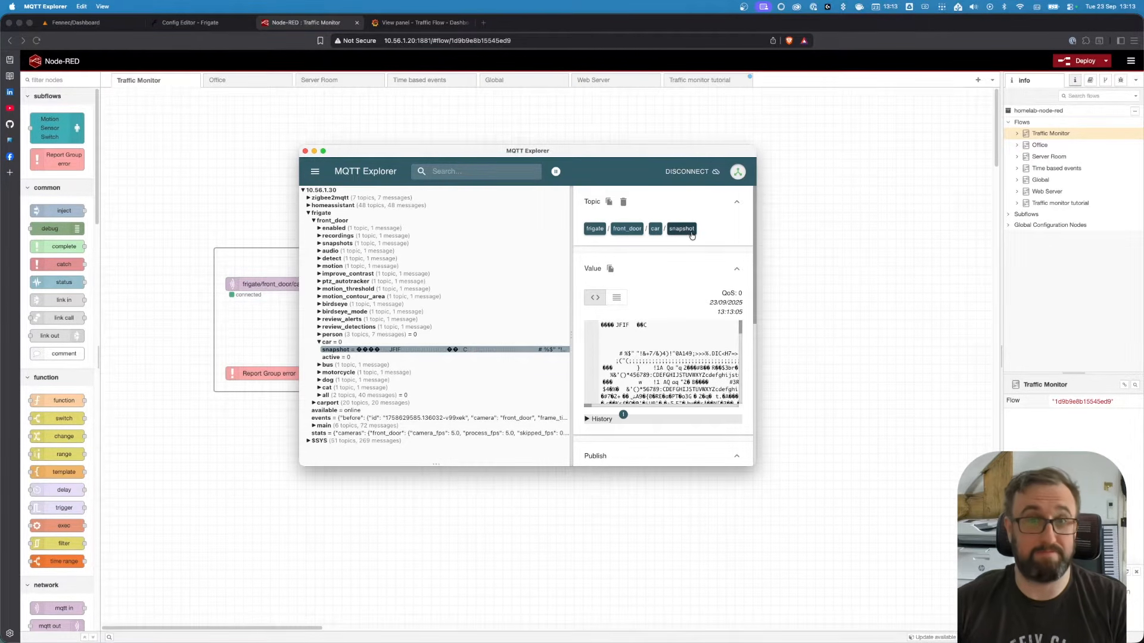
click(609, 202)
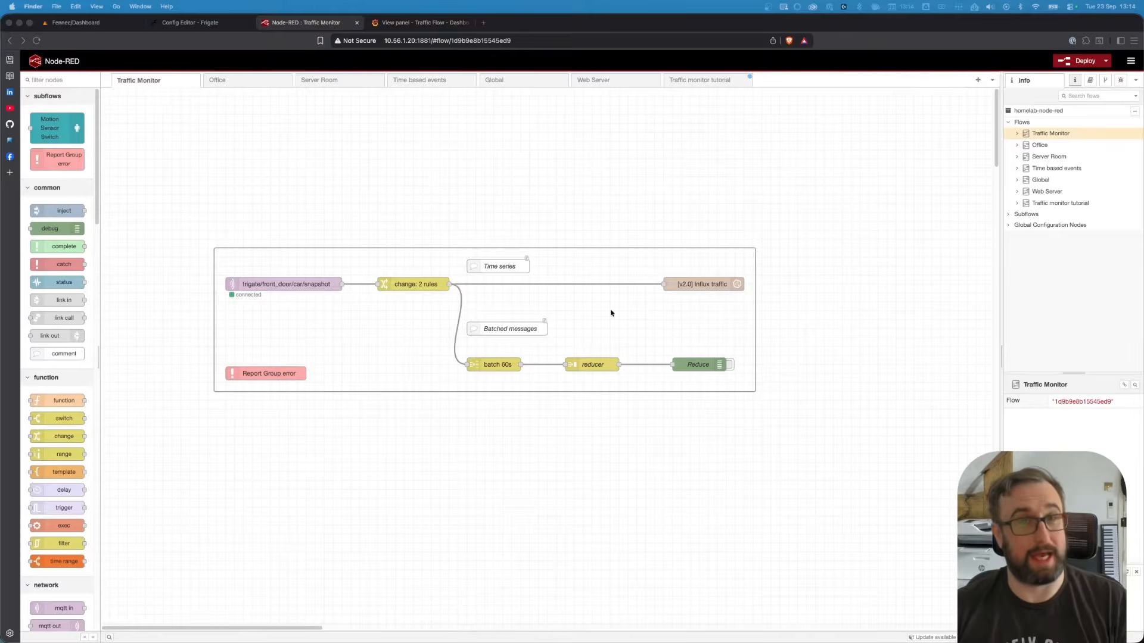
Select the MQTT input, change and InfluxDB nodes of the Traffic Monitor flow to examine them
click(282, 272)
click(688, 286)
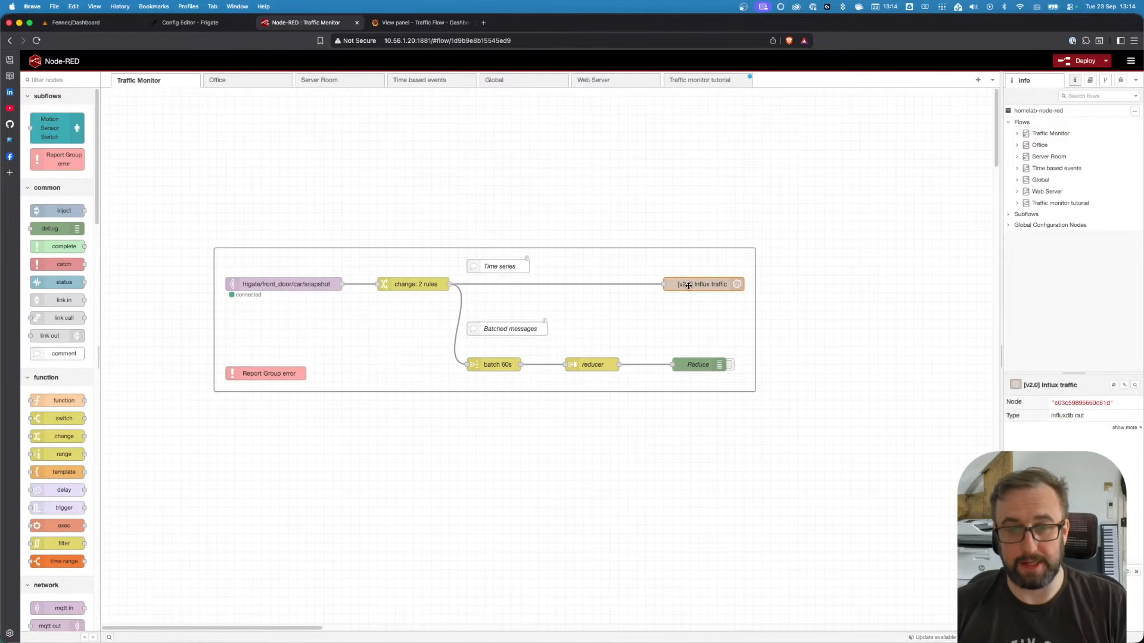
click(424, 286)
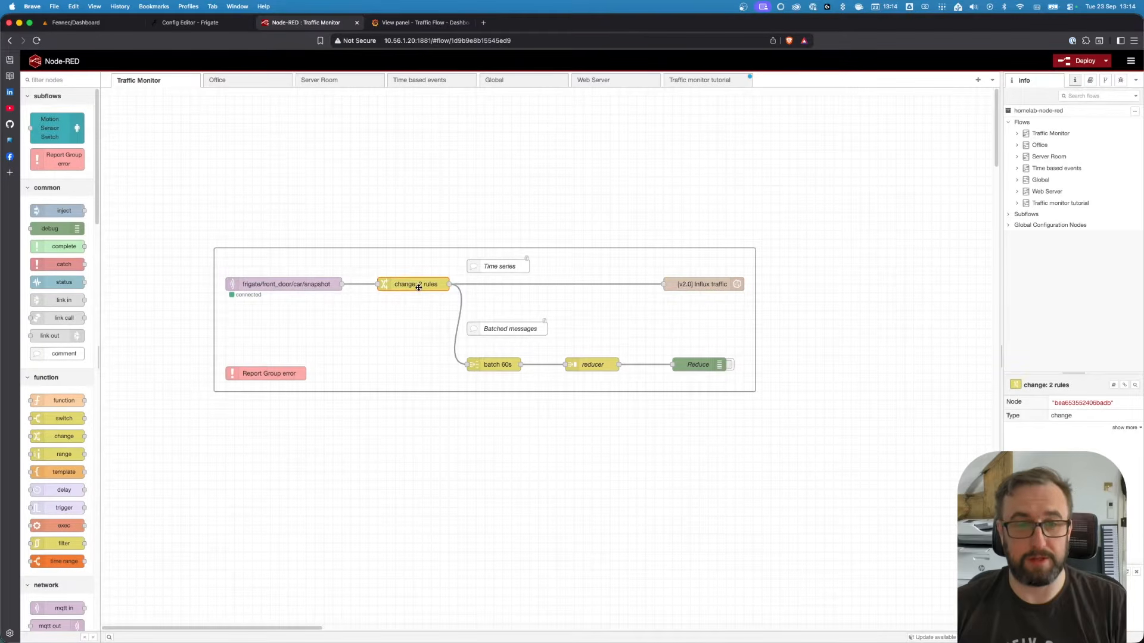
click(309, 285)
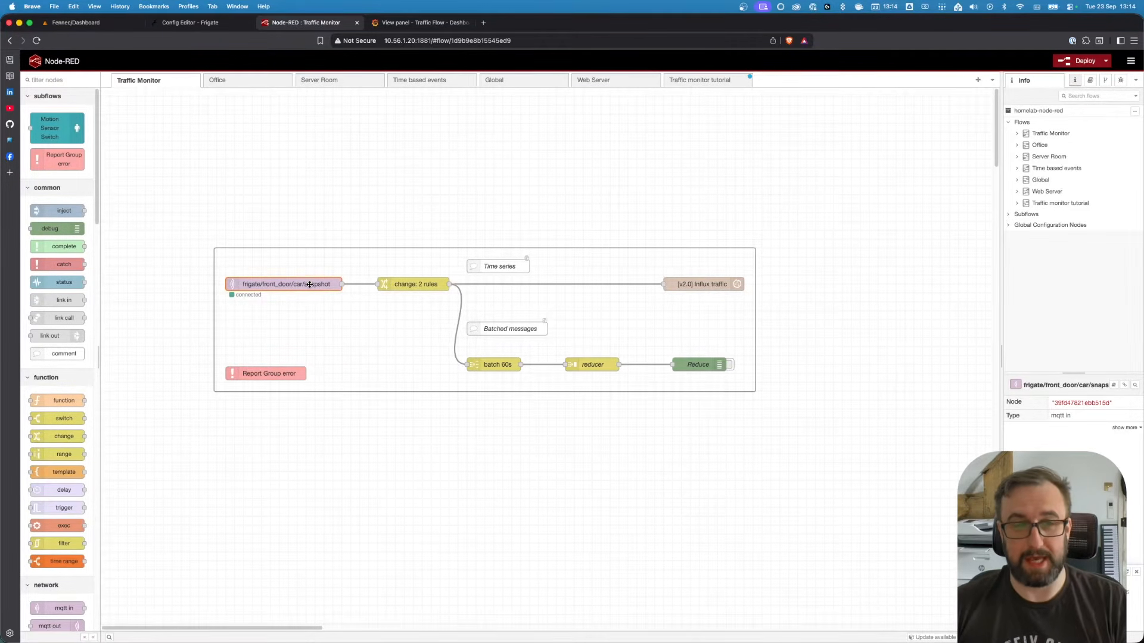
click(394, 284)
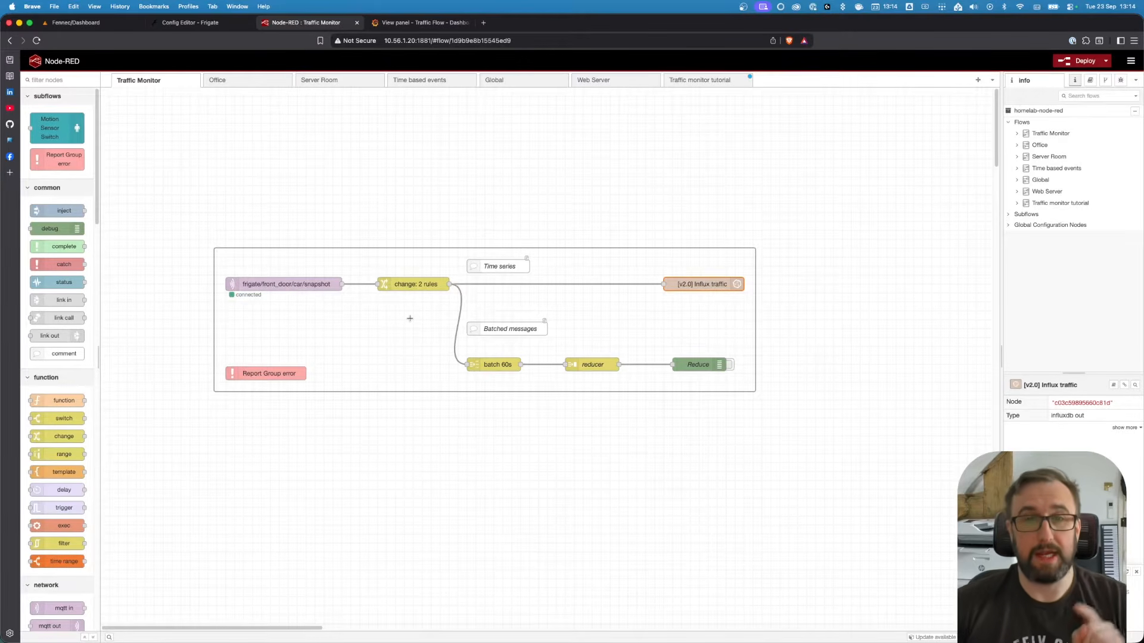
Open the batch 60s and reducer node settings to examine their configuration without changes
double_click(495, 362)
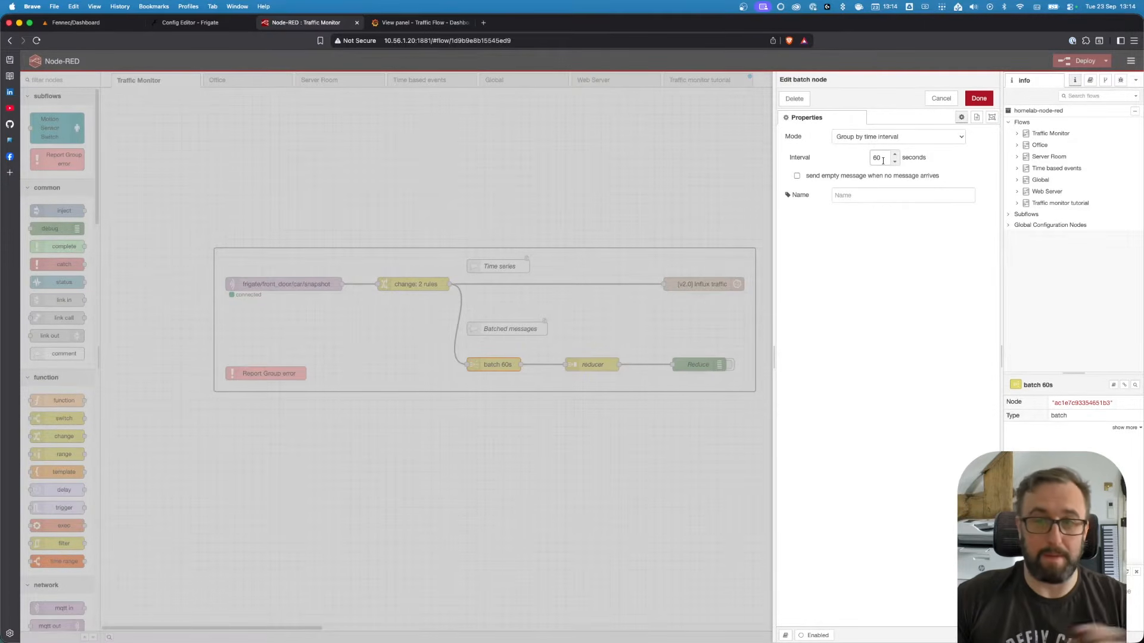
click(940, 98)
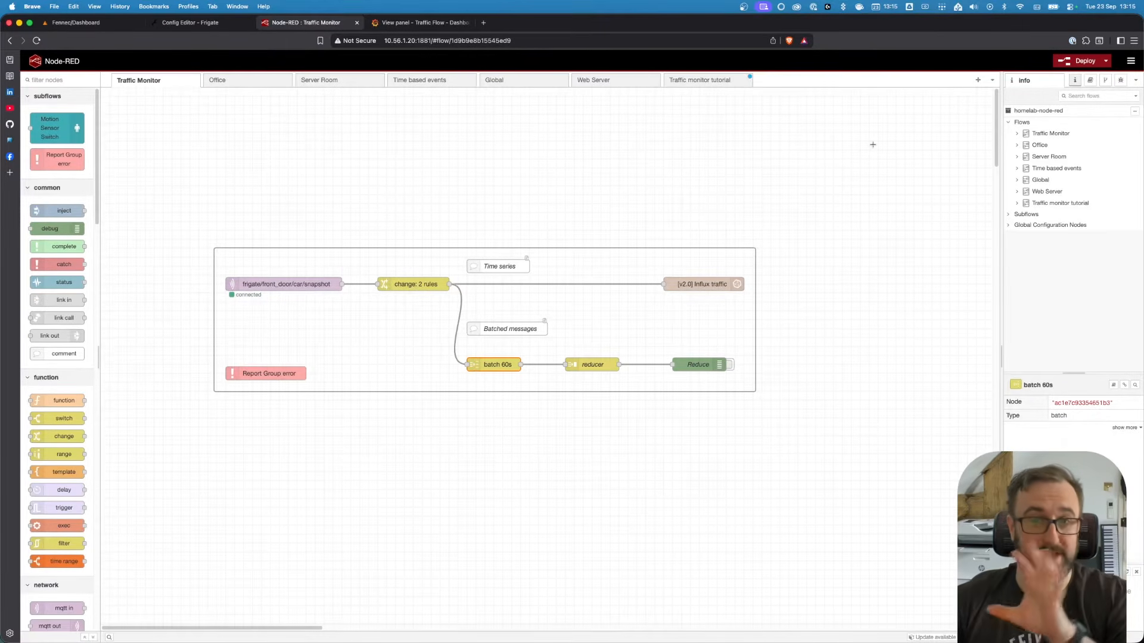
double_click(592, 364)
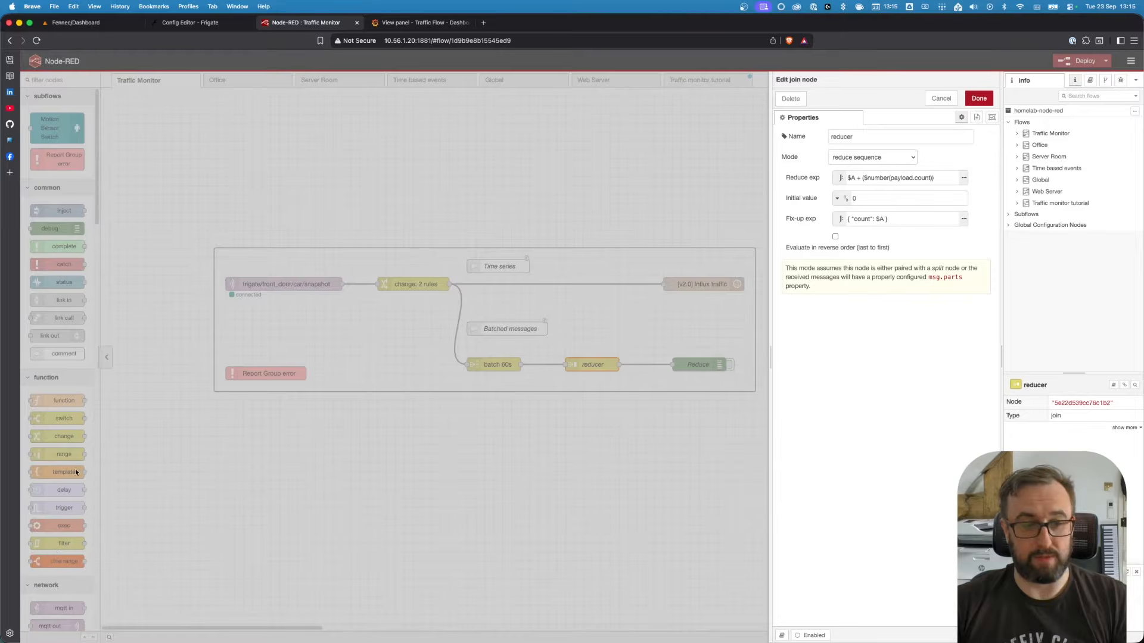
key(Escape)
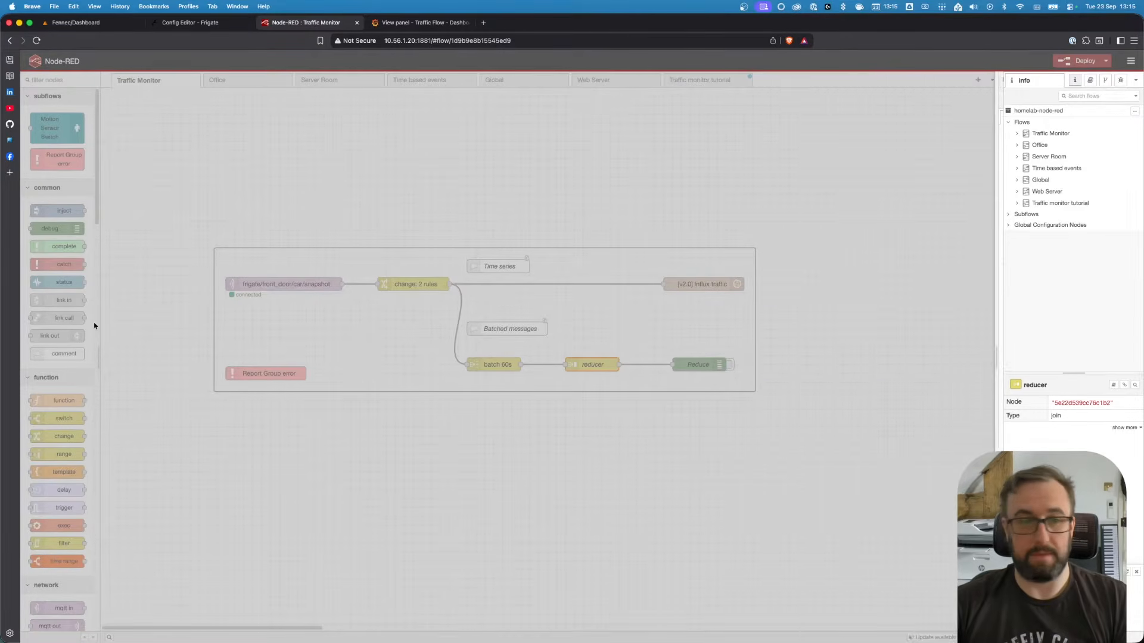
scroll(53, 381, down, 5)
scroll(52, 390, down, 4)
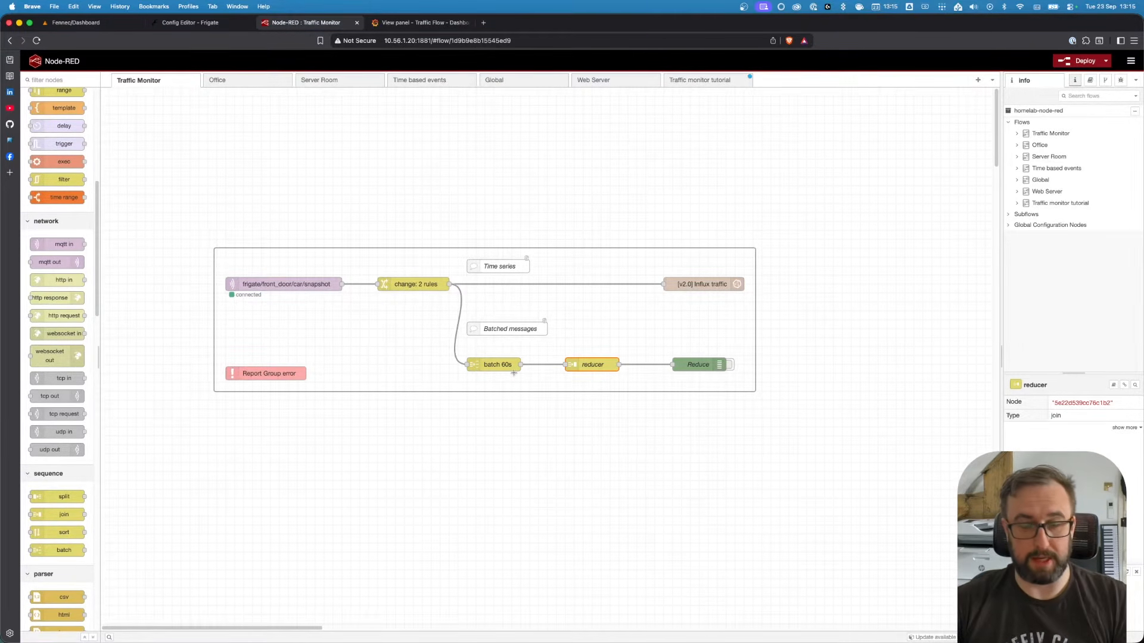
Examine the reducer node's reduce and fix-up expressions, then the Reduce debug and error report nodes
double_click(611, 364)
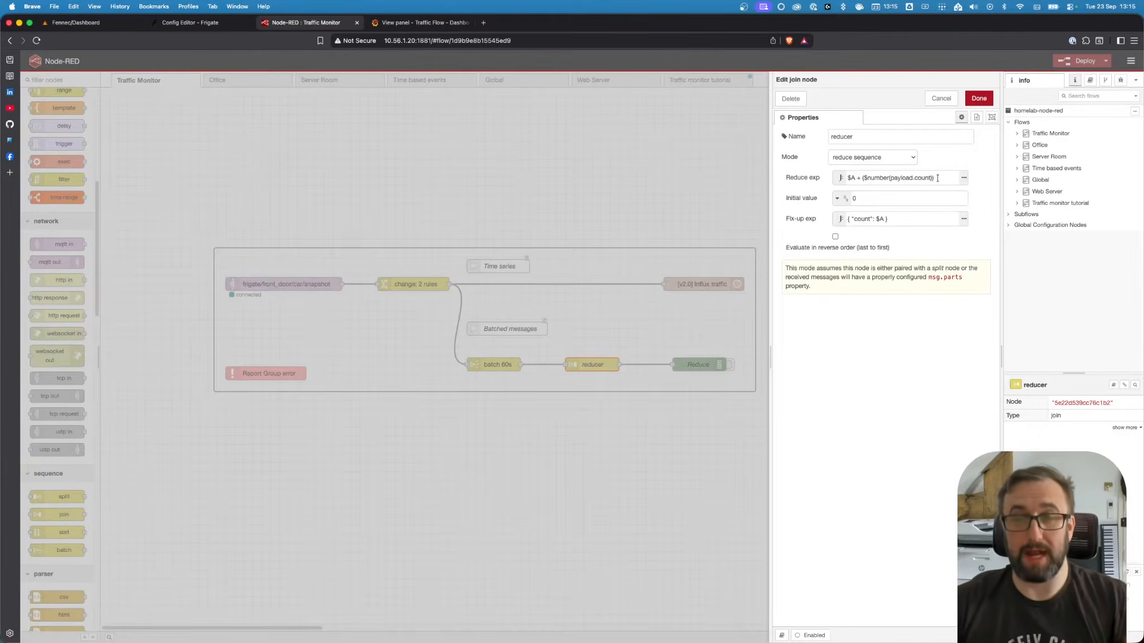
drag(907, 221, 843, 224)
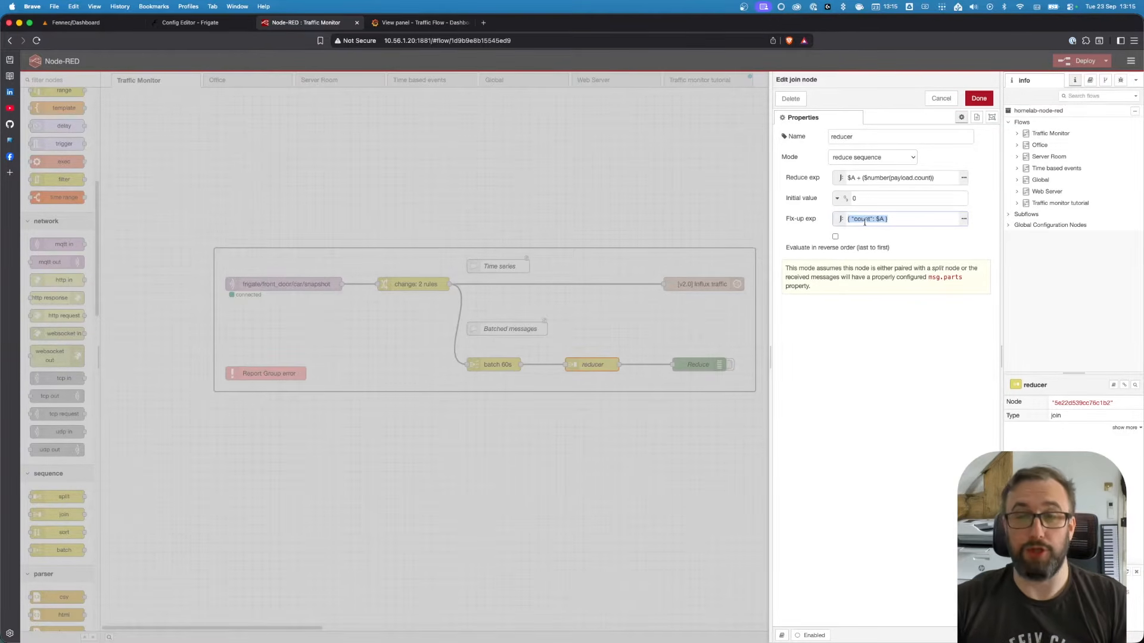
click(976, 100)
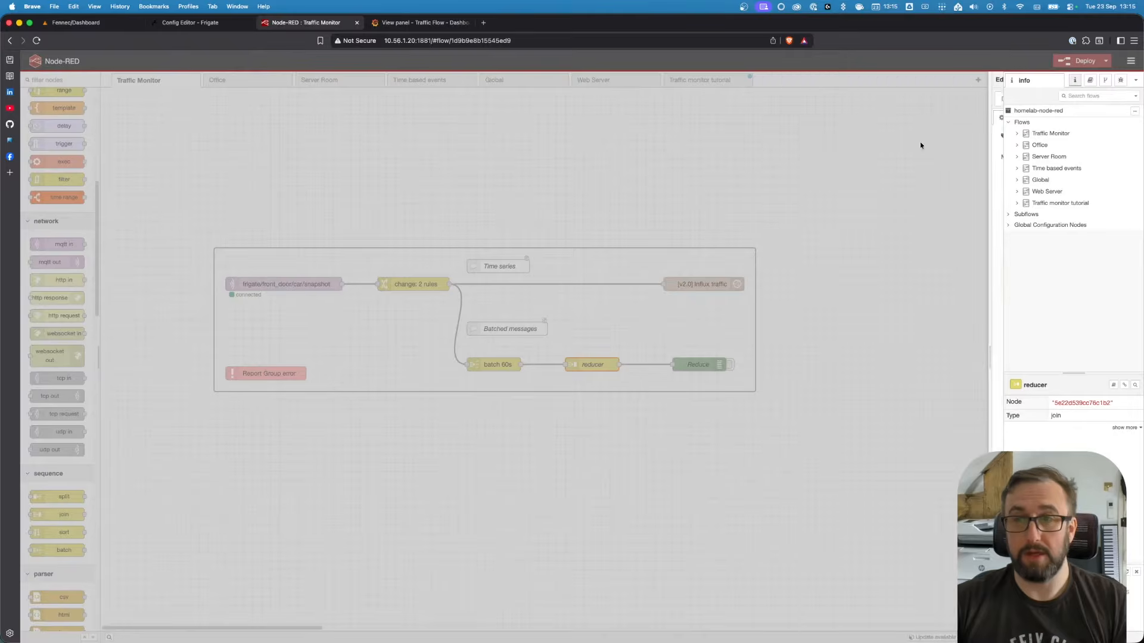
click(694, 364)
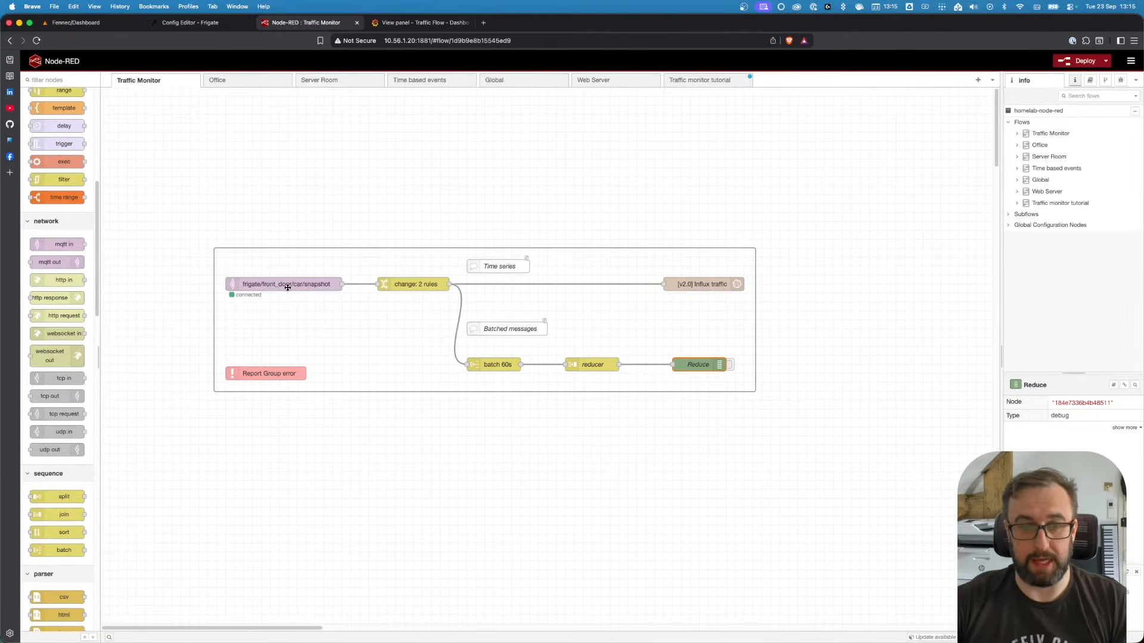
click(283, 374)
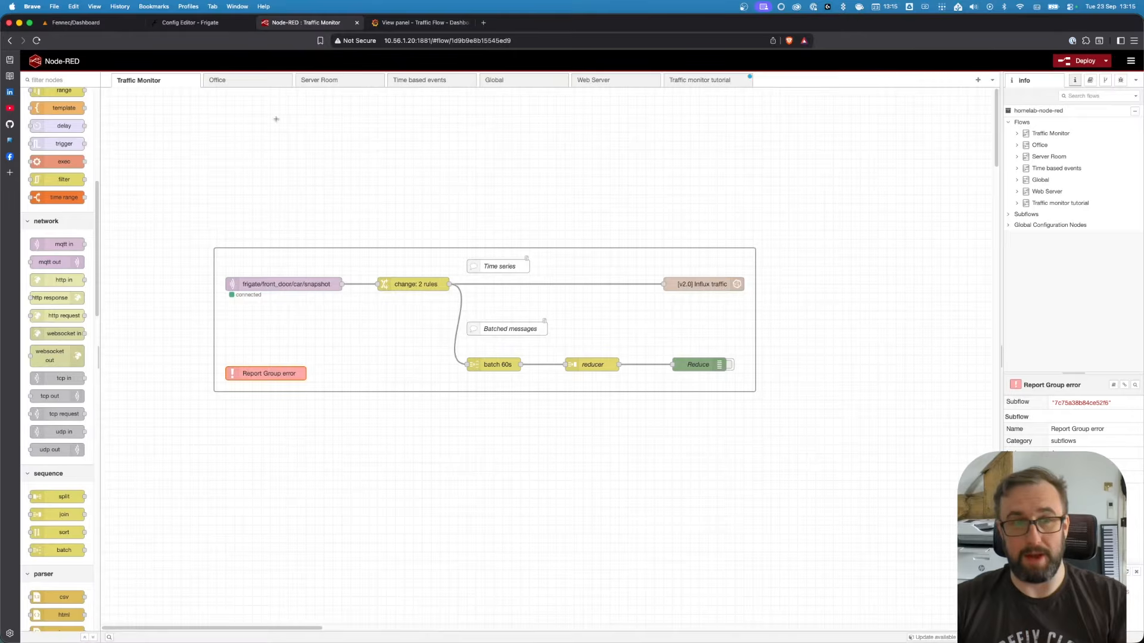
Glance at the Office flow and return to the Traffic Monitor flow
click(263, 81)
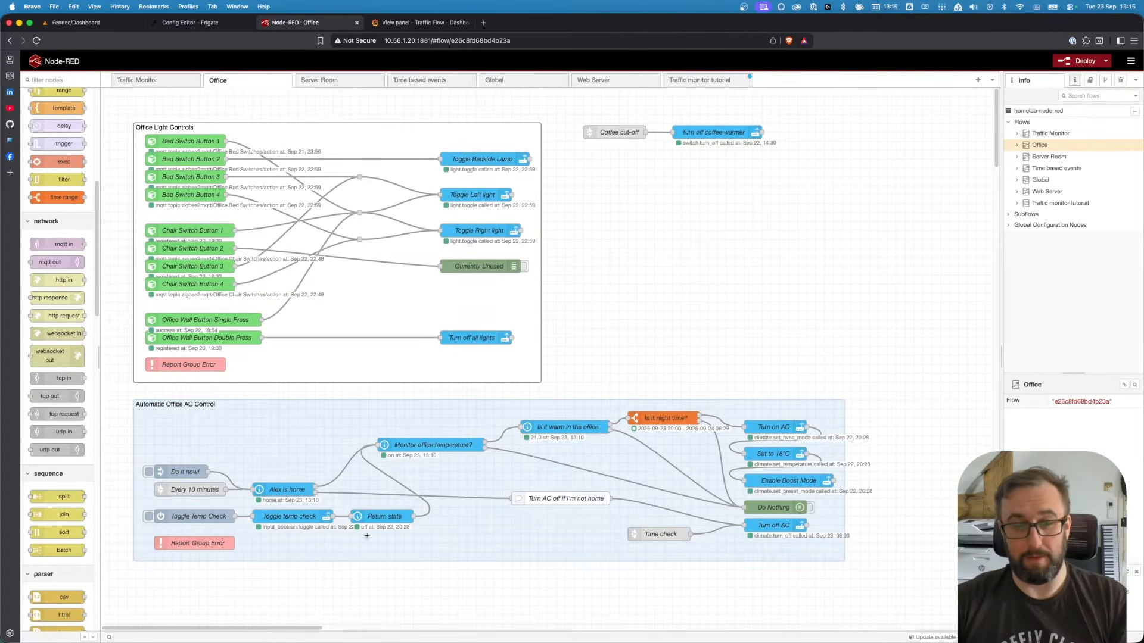
click(152, 81)
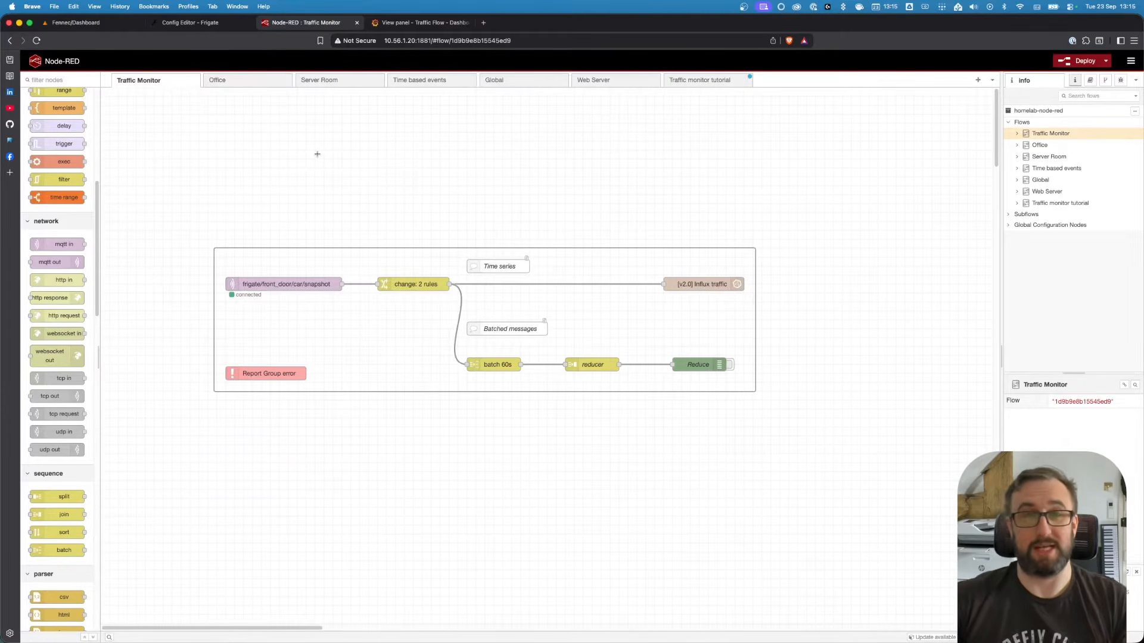
click(402, 248)
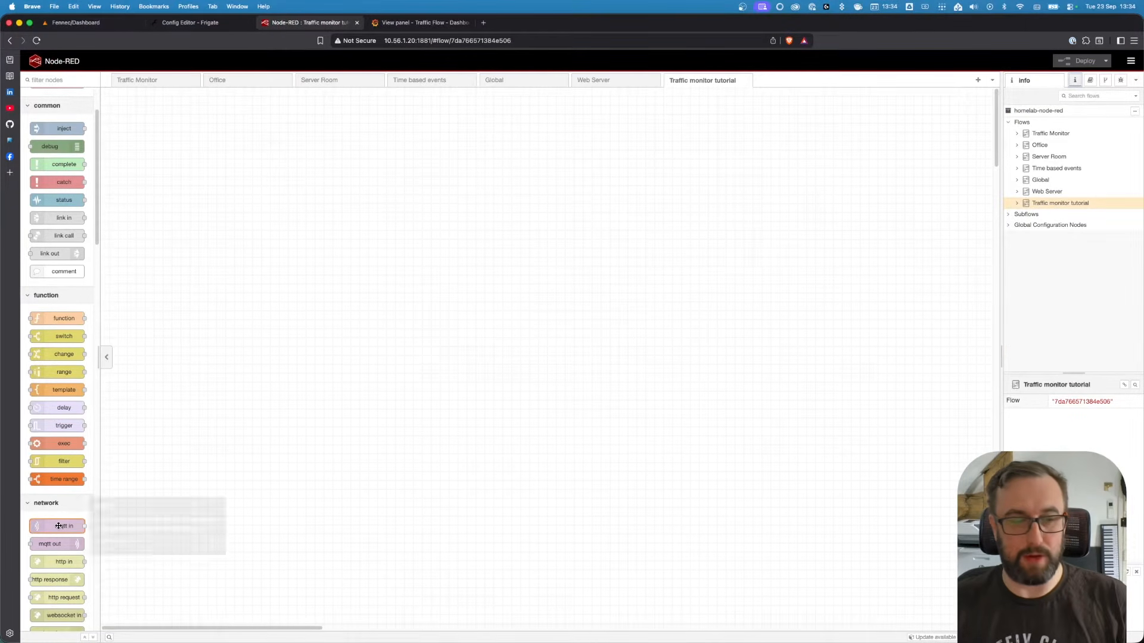
mouse_move(50, 546)
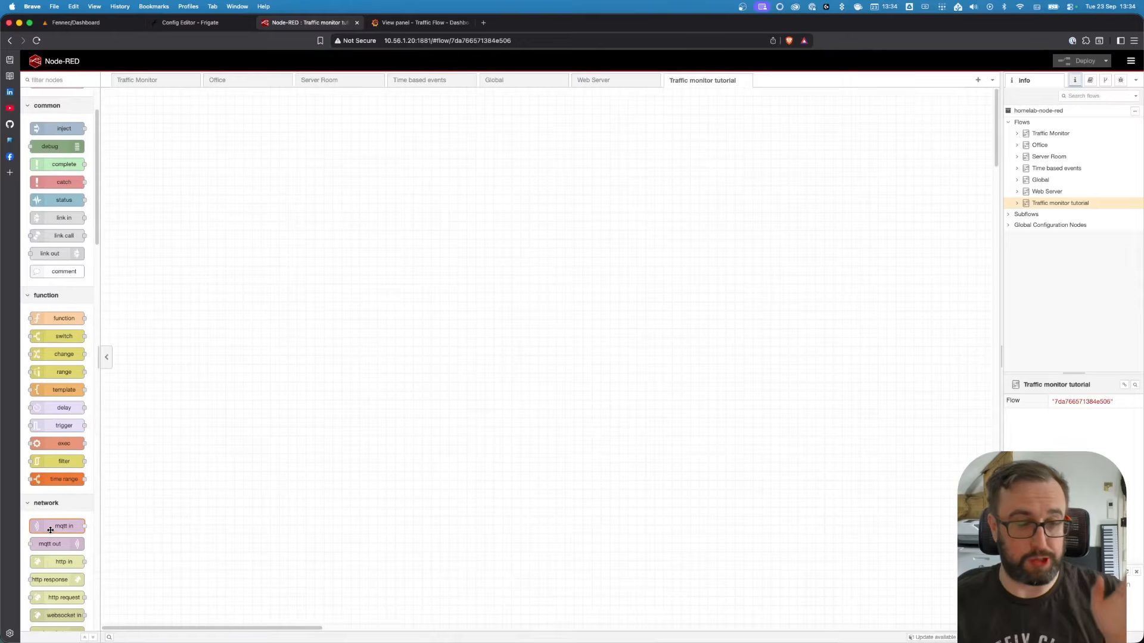
Add an MQTT in node to the empty Traffic monitor tutorial flow and open its settings
drag(50, 530, 297, 261)
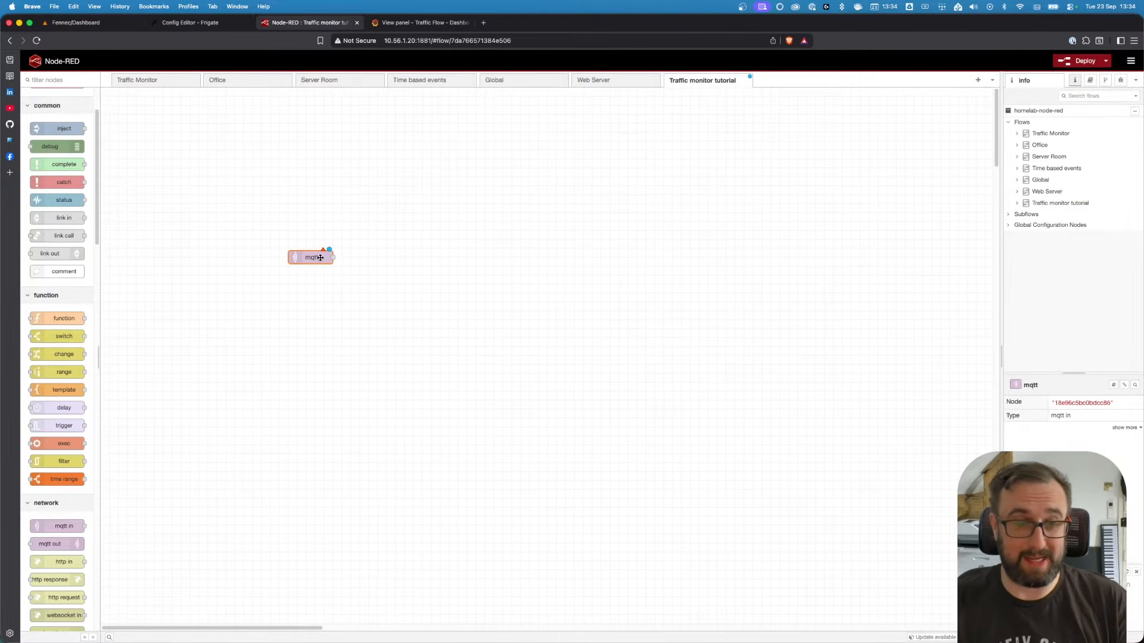
double_click(319, 252)
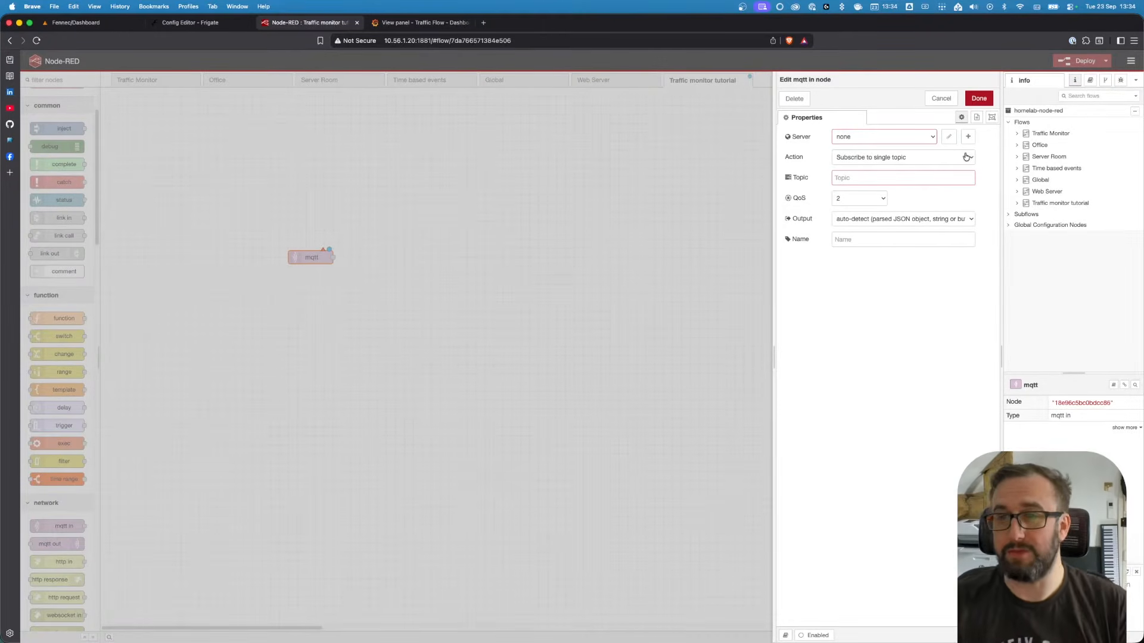
click(931, 137)
click(969, 138)
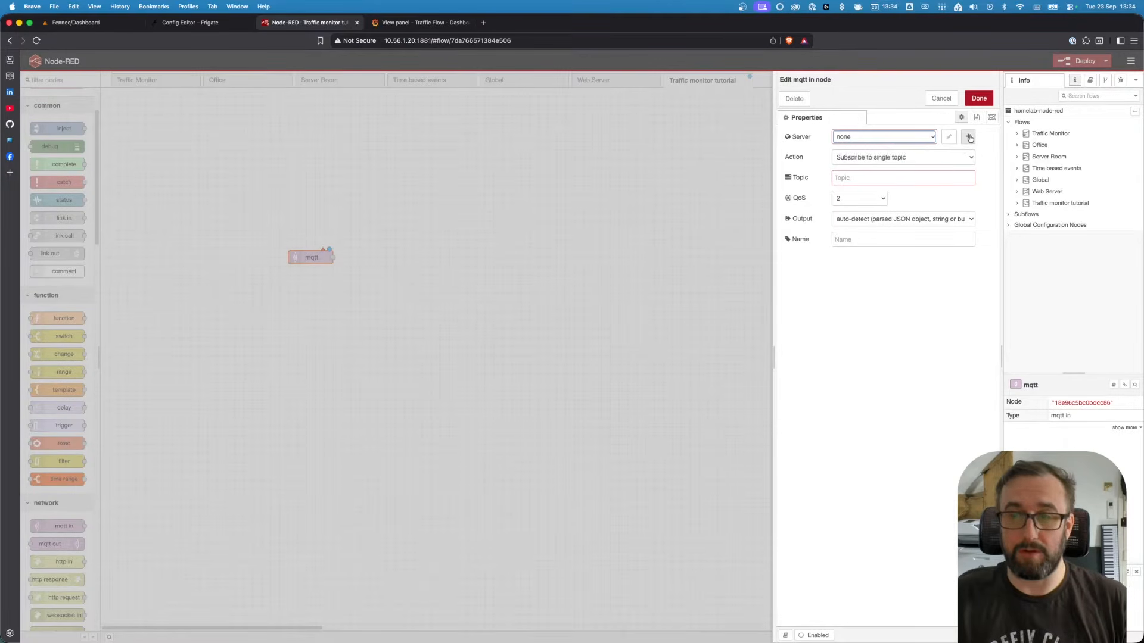
click(970, 139)
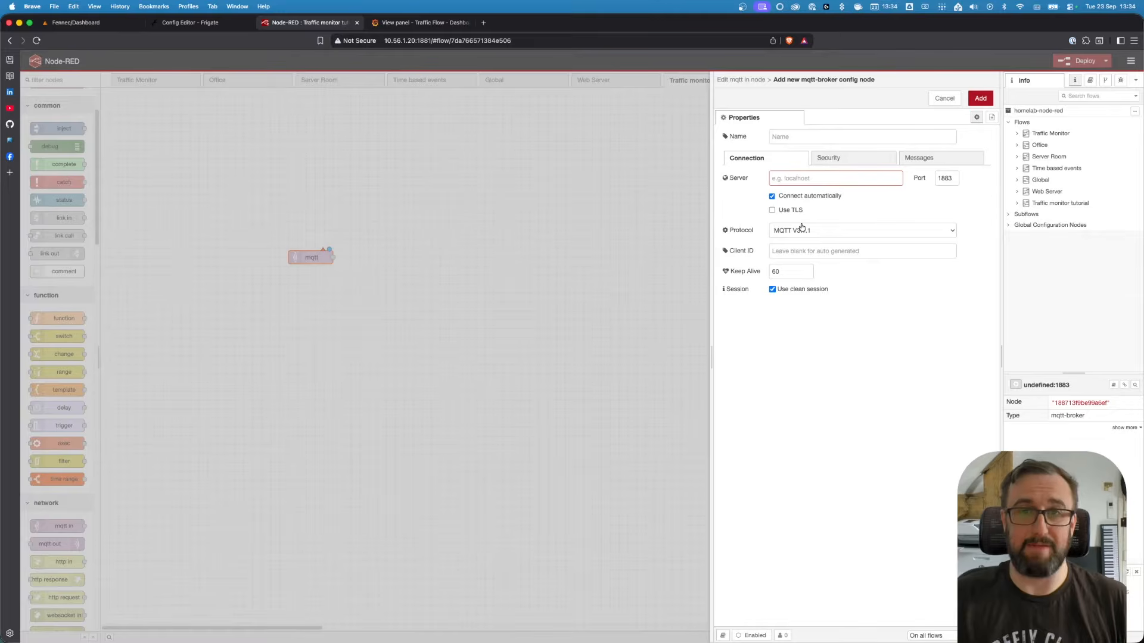
click(774, 250)
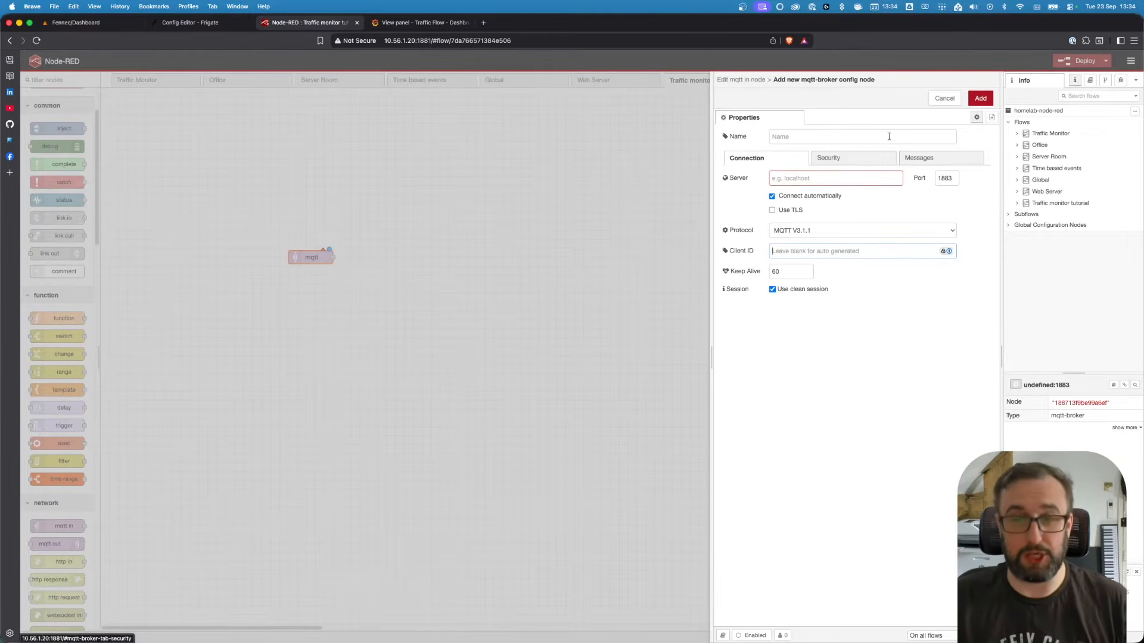
click(944, 99)
Configure the MQTT in node with the MQTT server, topic frigate/front_door/car/snapshot and QoS 0
click(924, 135)
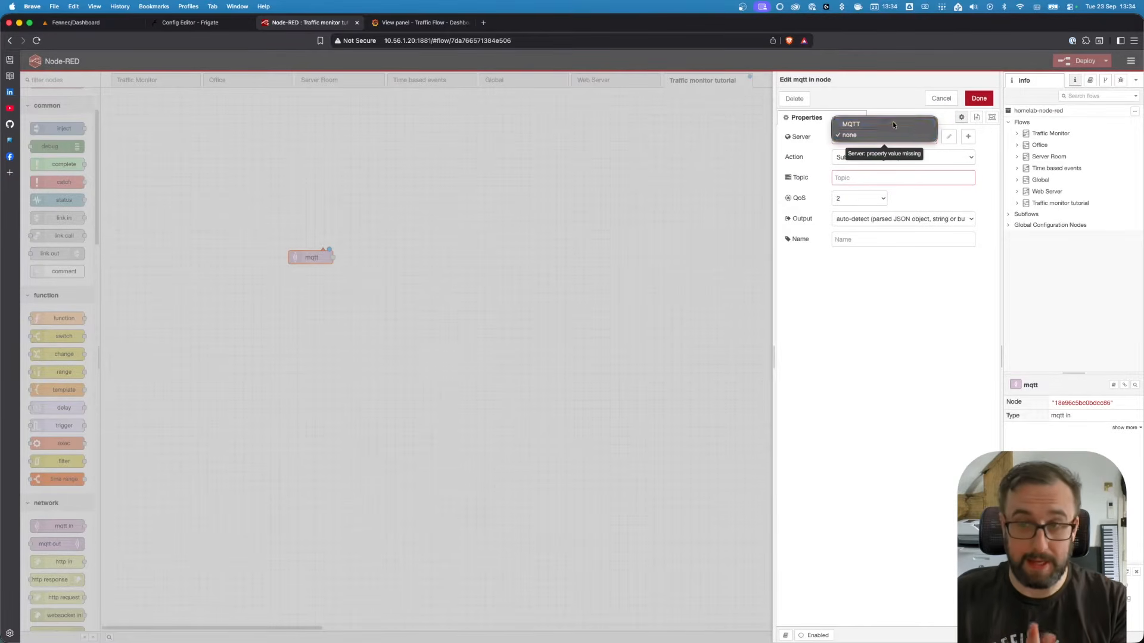
click(892, 121)
click(861, 178)
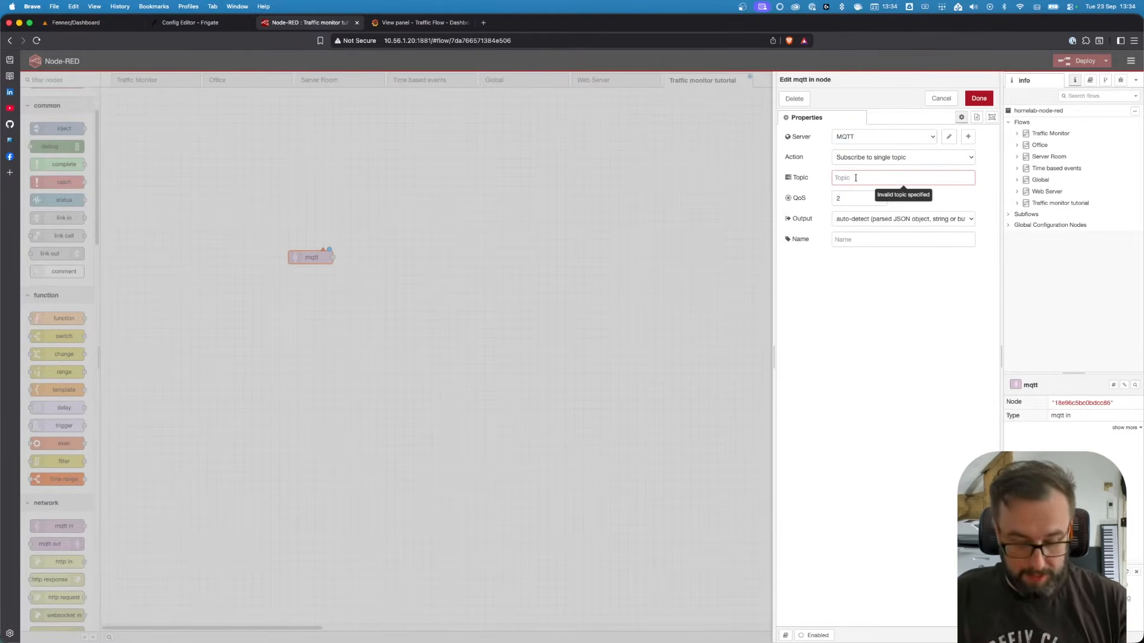
text(frigate/front_door/car/snapshot)
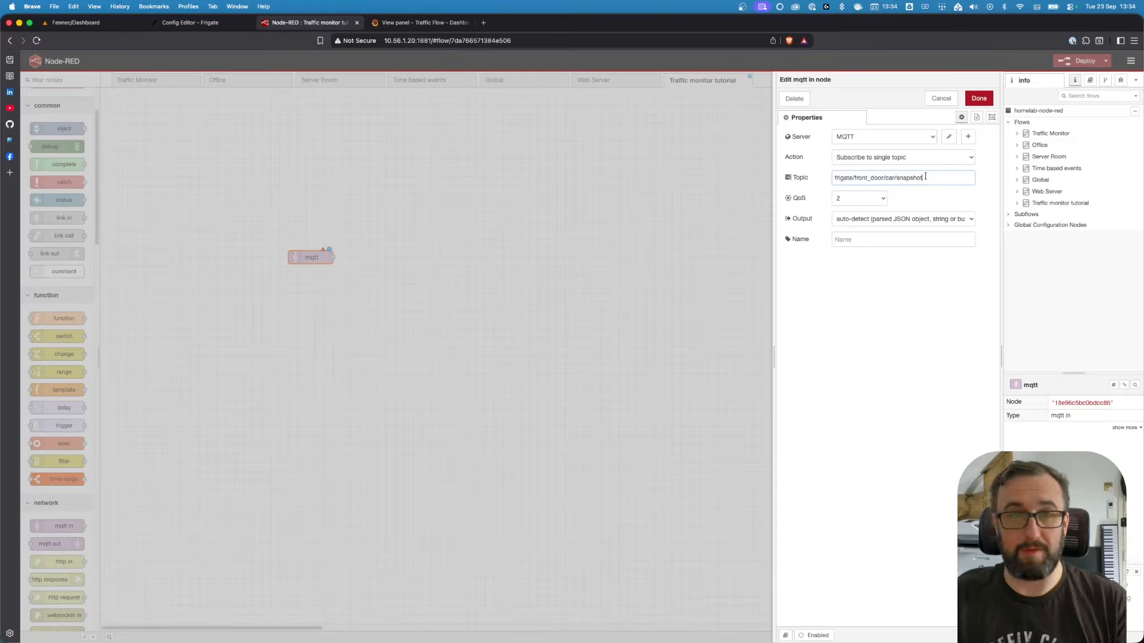
drag(925, 177, 843, 178)
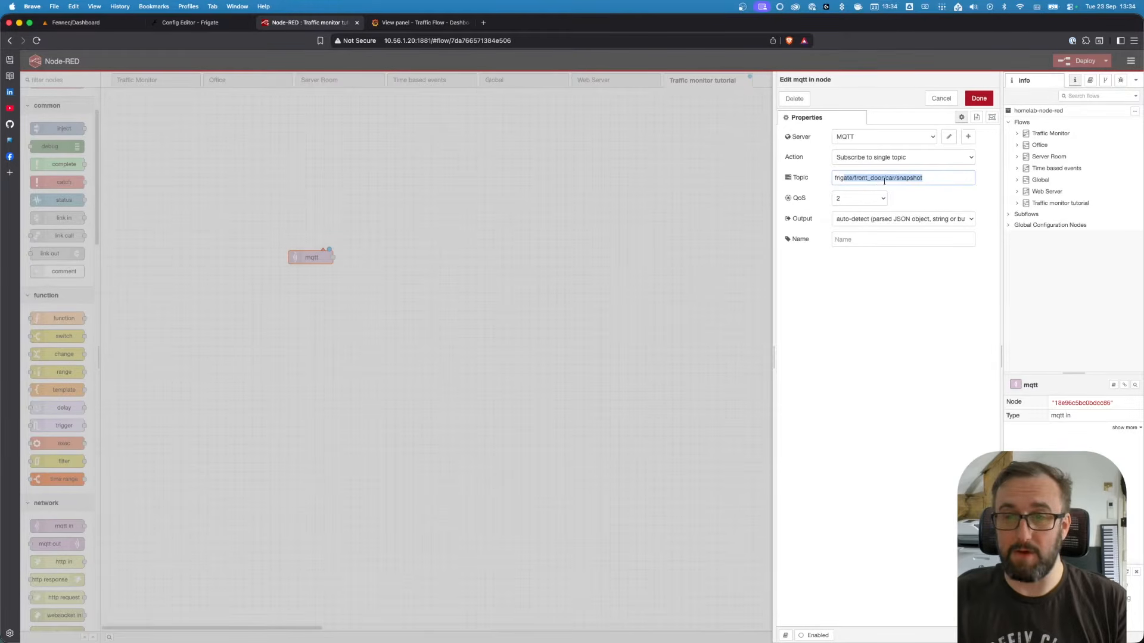
click(925, 199)
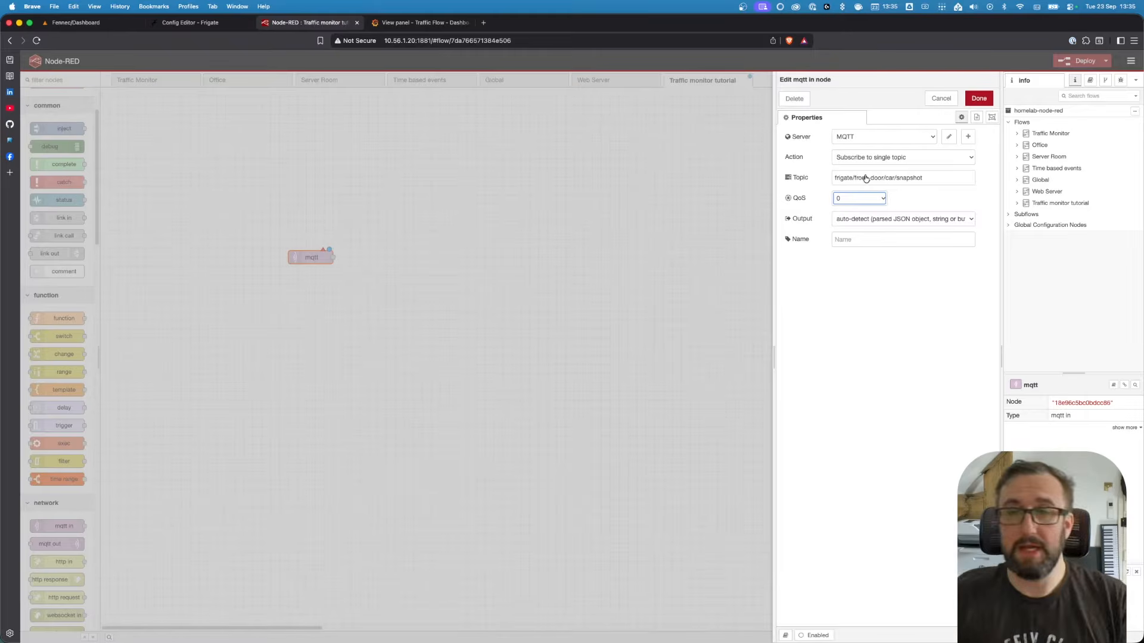
click(858, 199)
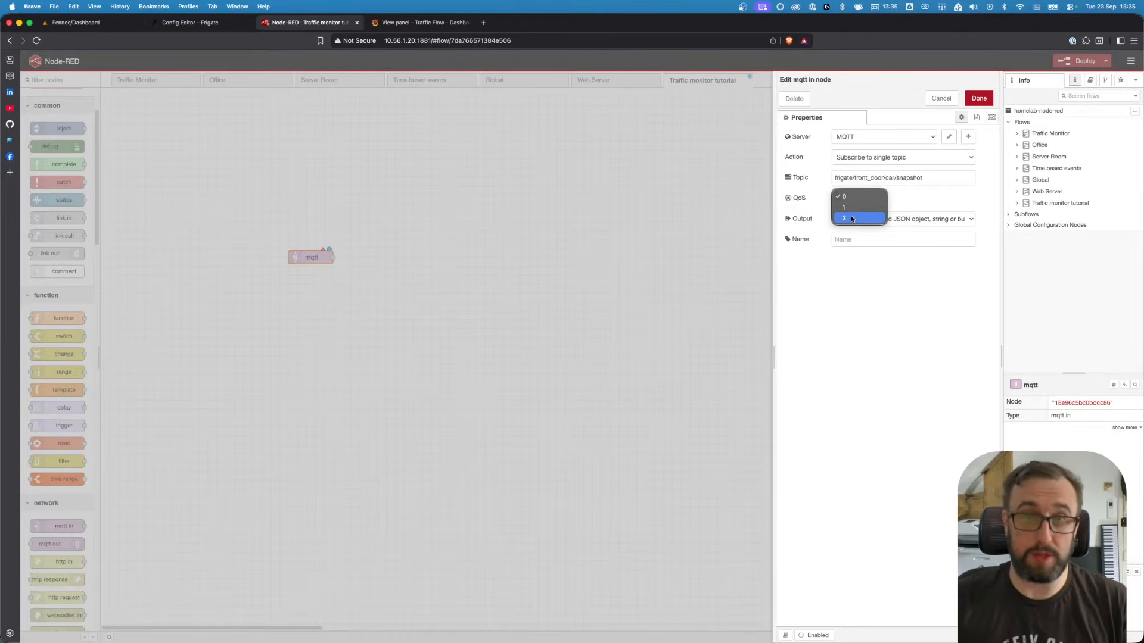
click(872, 194)
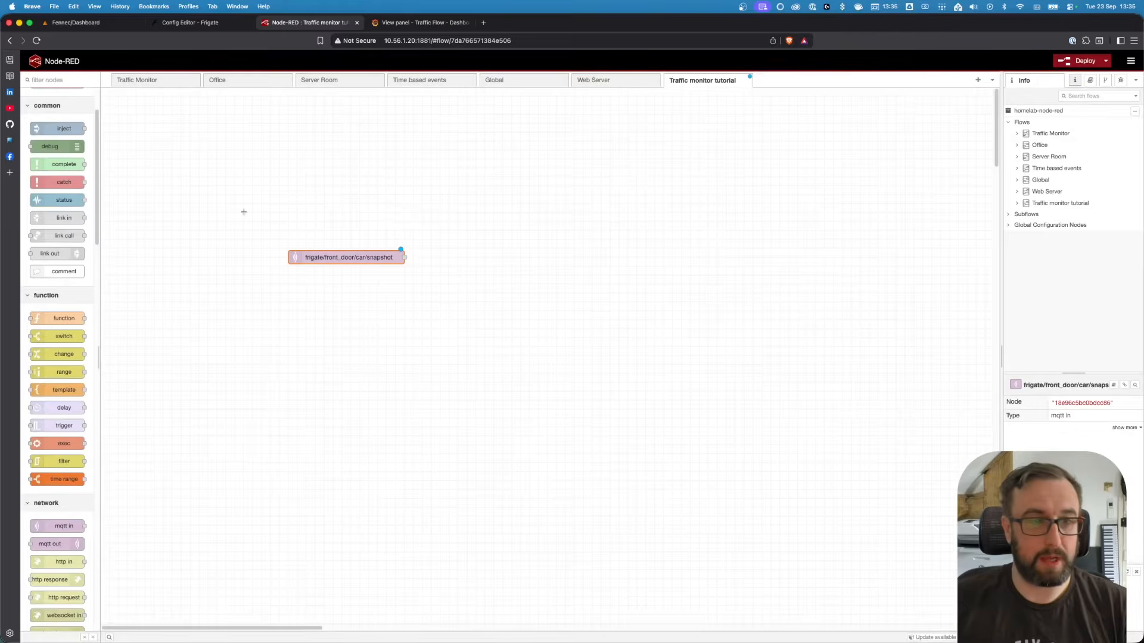
Add a debug node and wire the MQTT node's output to it
drag(334, 255, 263, 253)
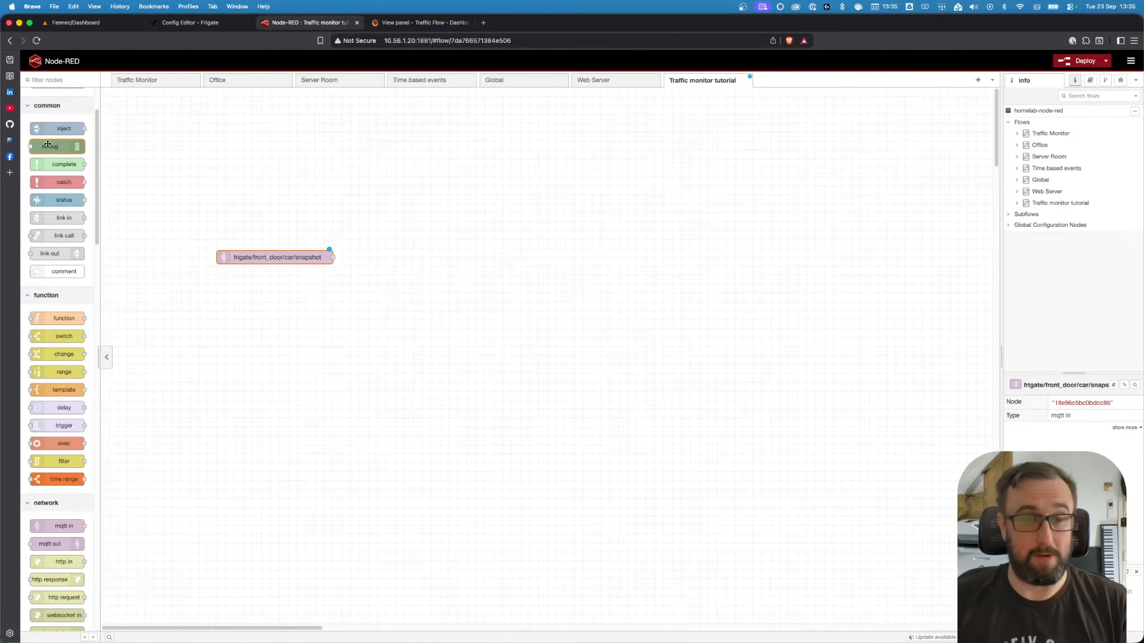
drag(48, 146, 501, 256)
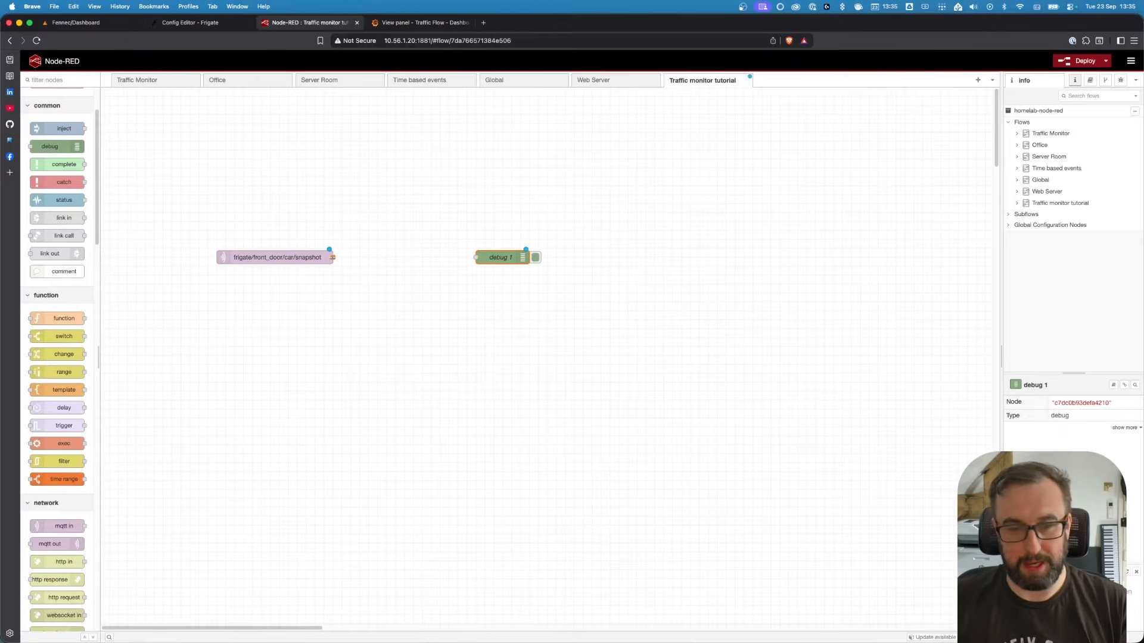
drag(333, 257, 483, 259)
Deploy the flow and switch the sidebar to debug messages to watch incoming snapshots
double_click(483, 260)
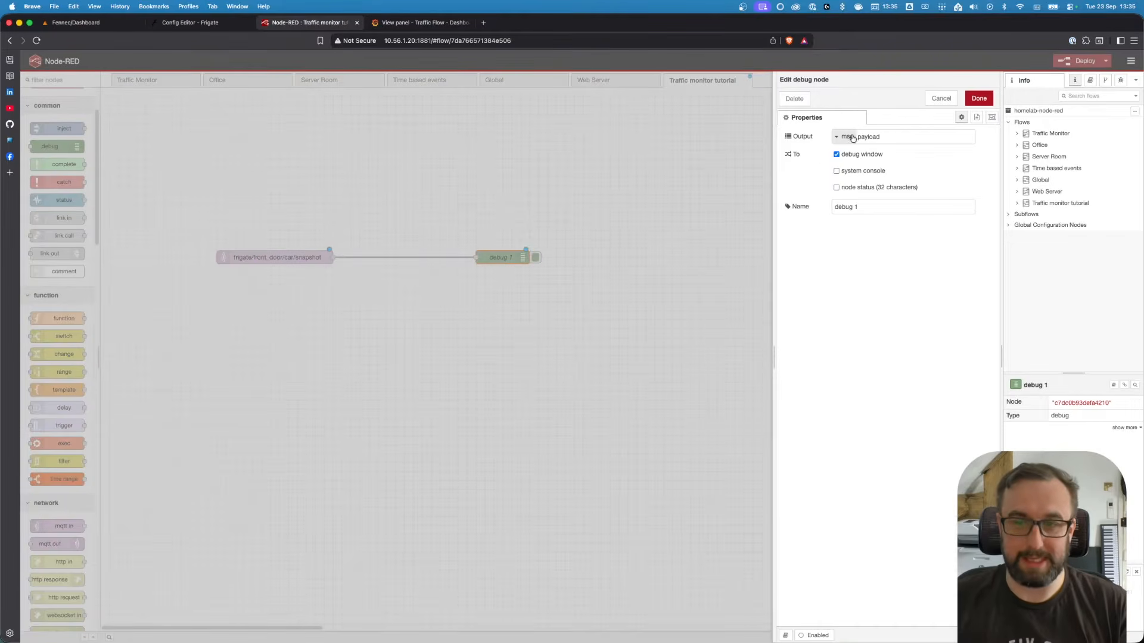
click(979, 98)
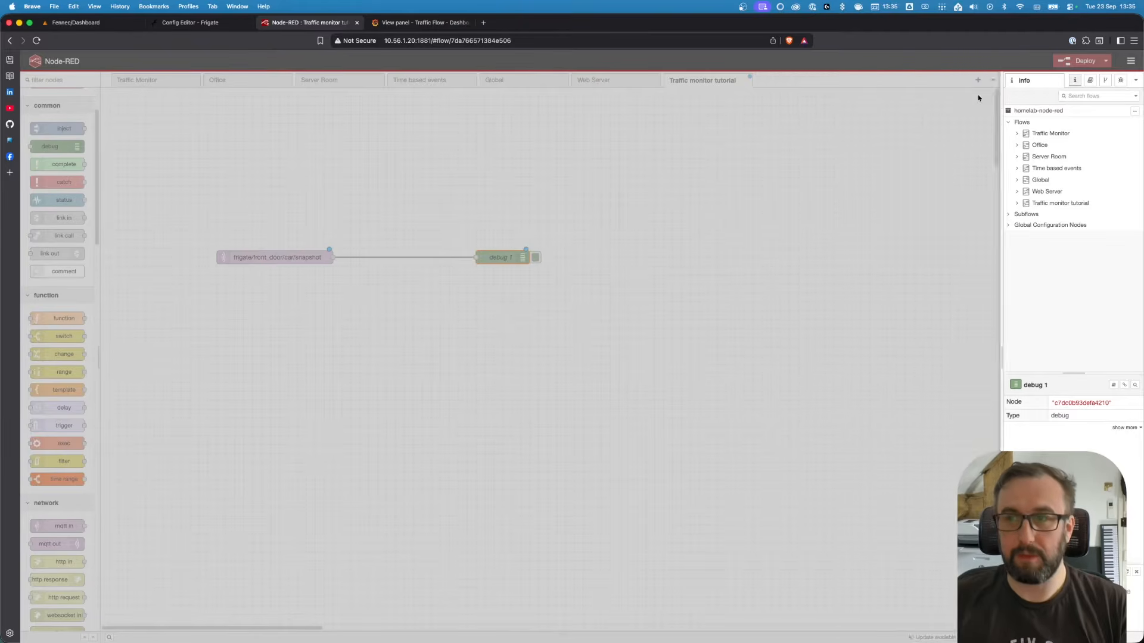
click(1059, 62)
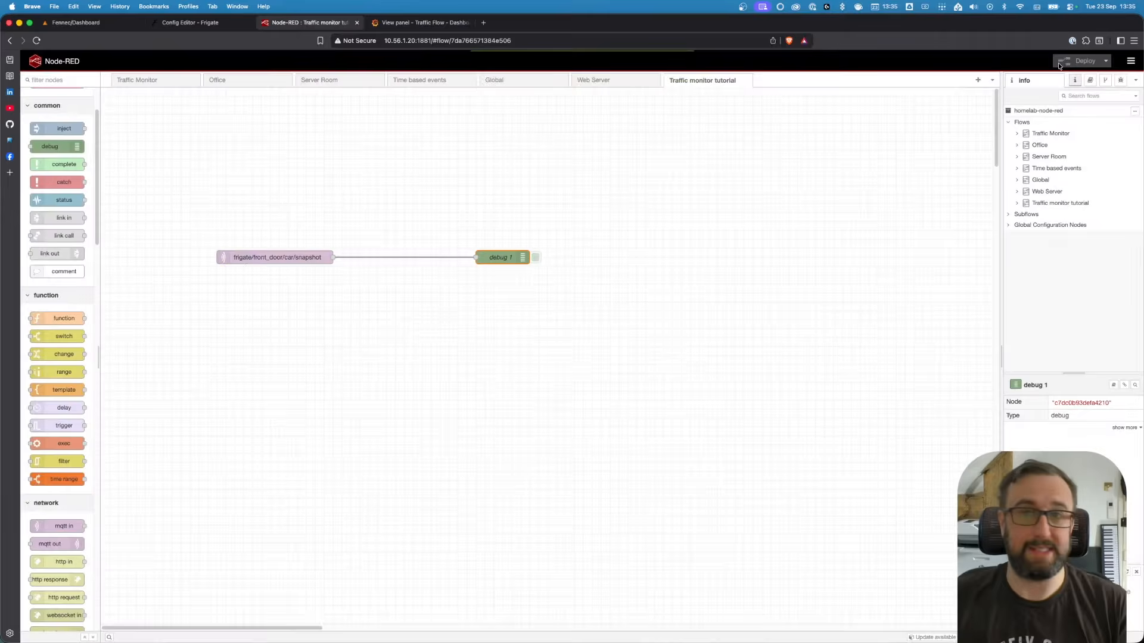
click(1121, 81)
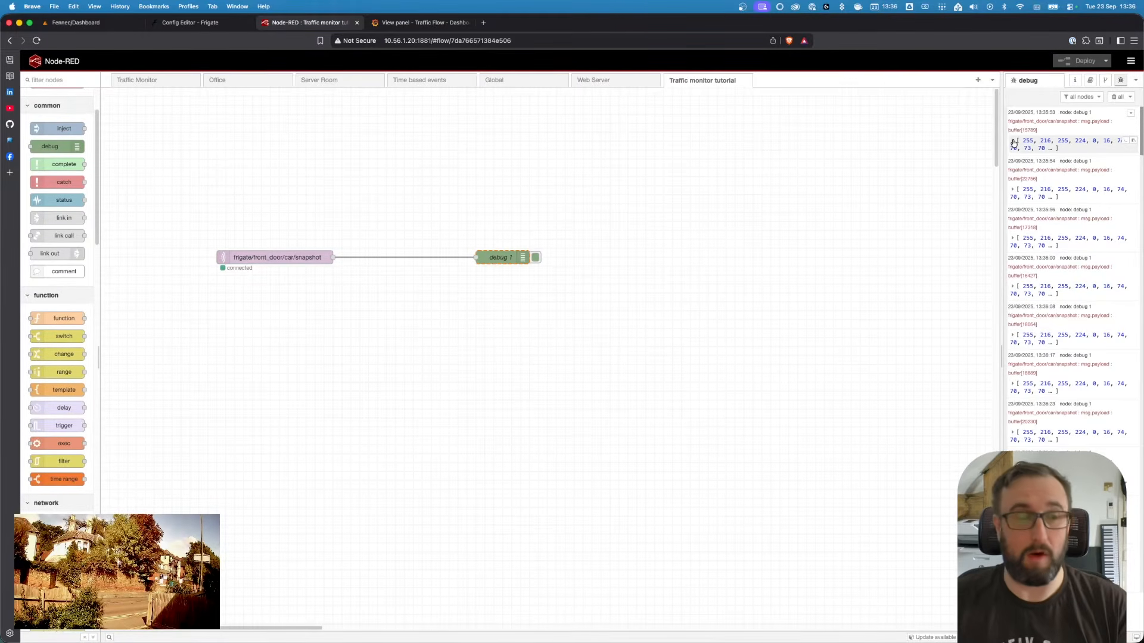
Move the debug node right and insert a change node into the wire after the MQTT node
click(510, 256)
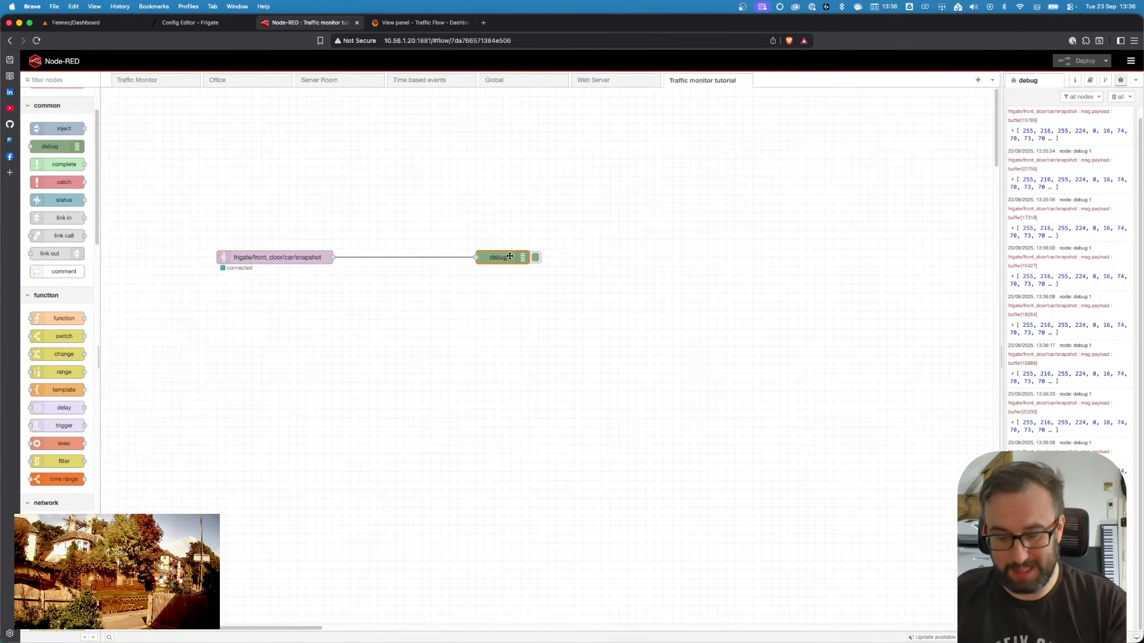
drag(510, 256, 635, 257)
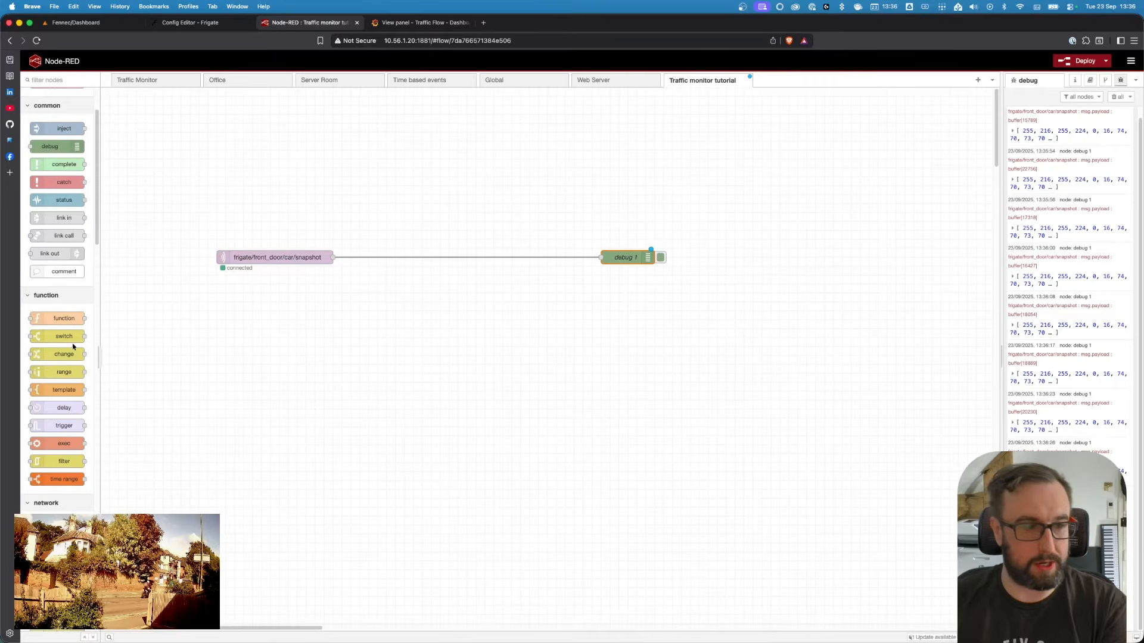
drag(73, 348, 463, 257)
Set the change node's rule to set msg.payload to the JSON value { "count" : 1 }
double_click(462, 256)
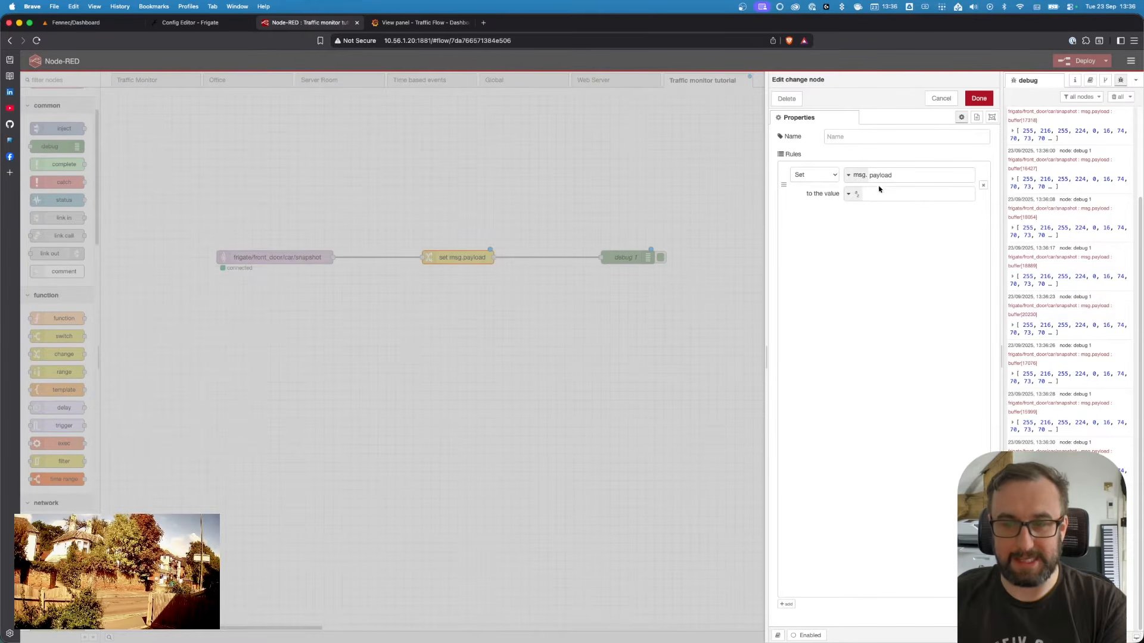
click(852, 194)
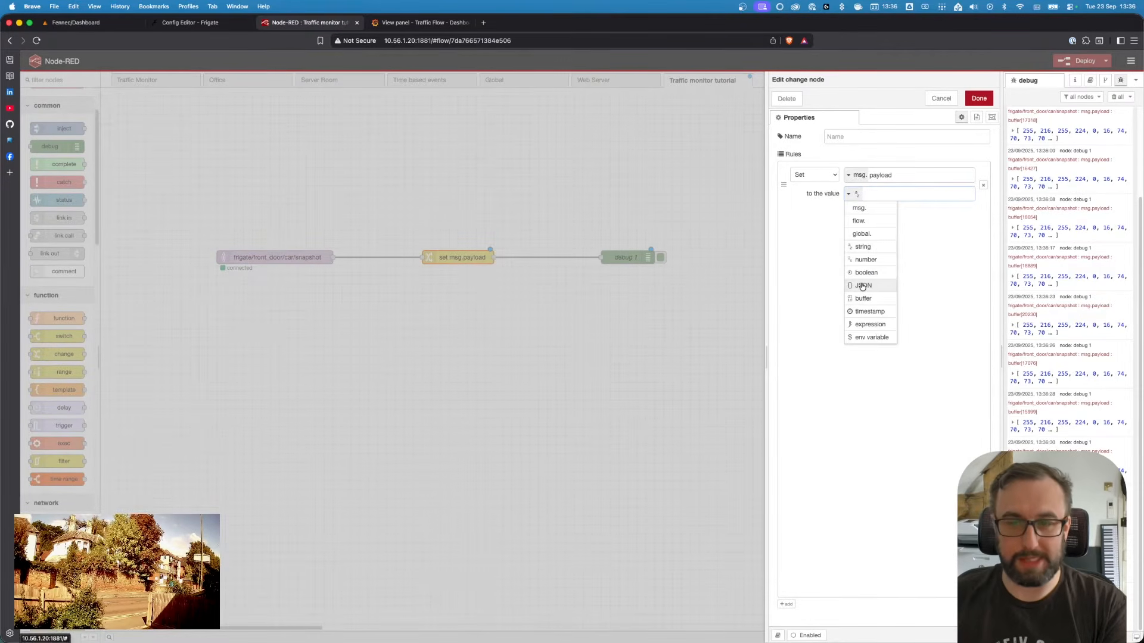
click(862, 286)
text({)
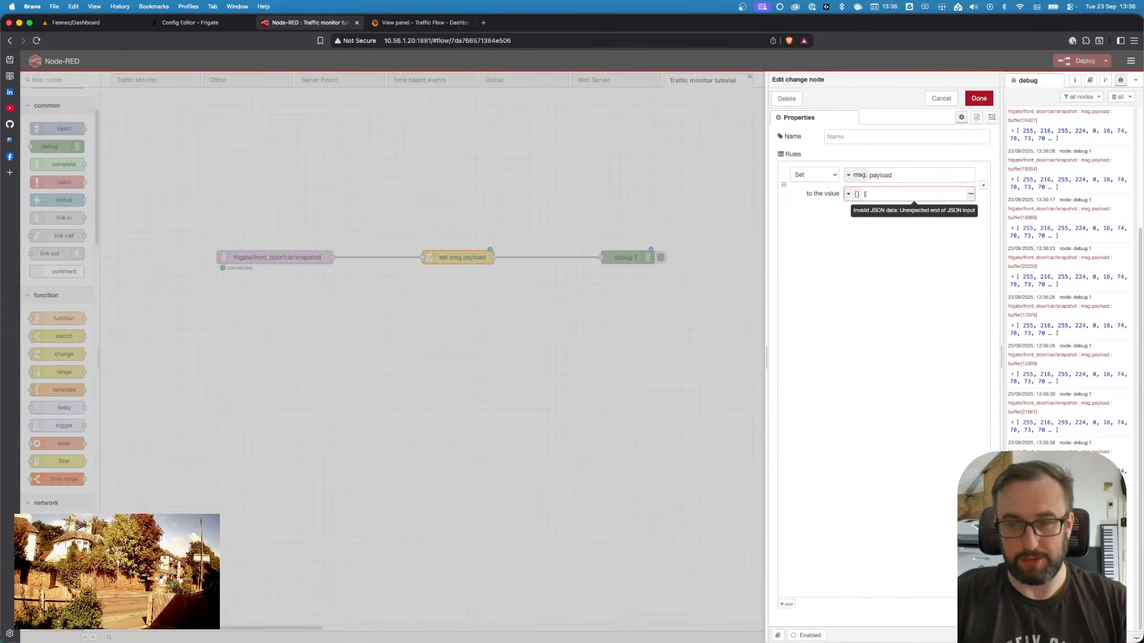
text( "count)
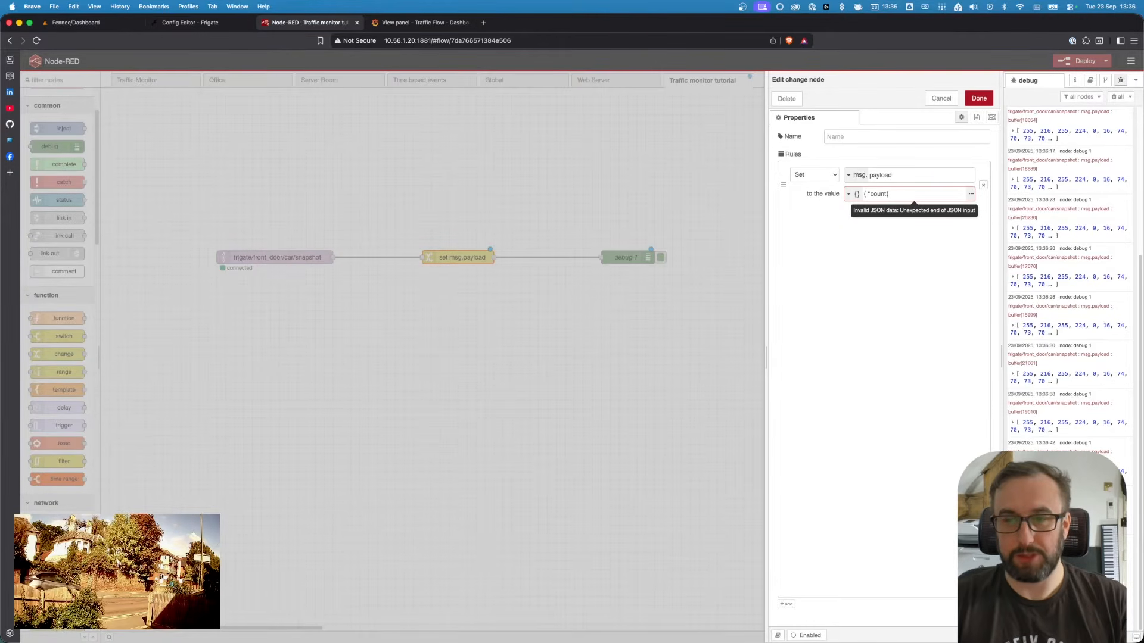
text(" : 1 )
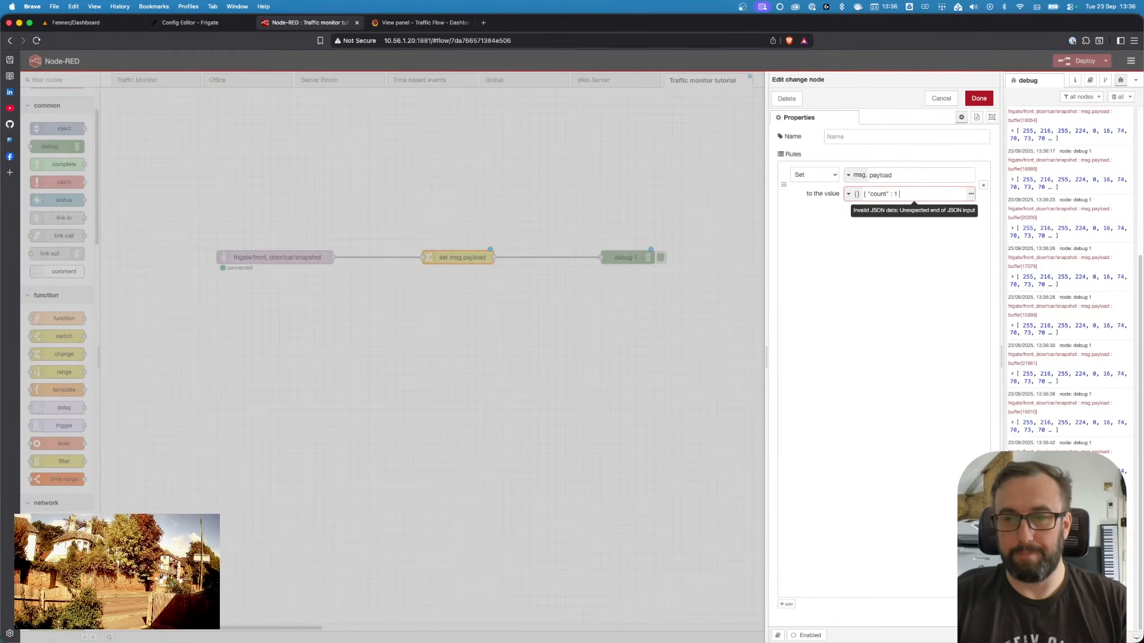
text(})
click(979, 99)
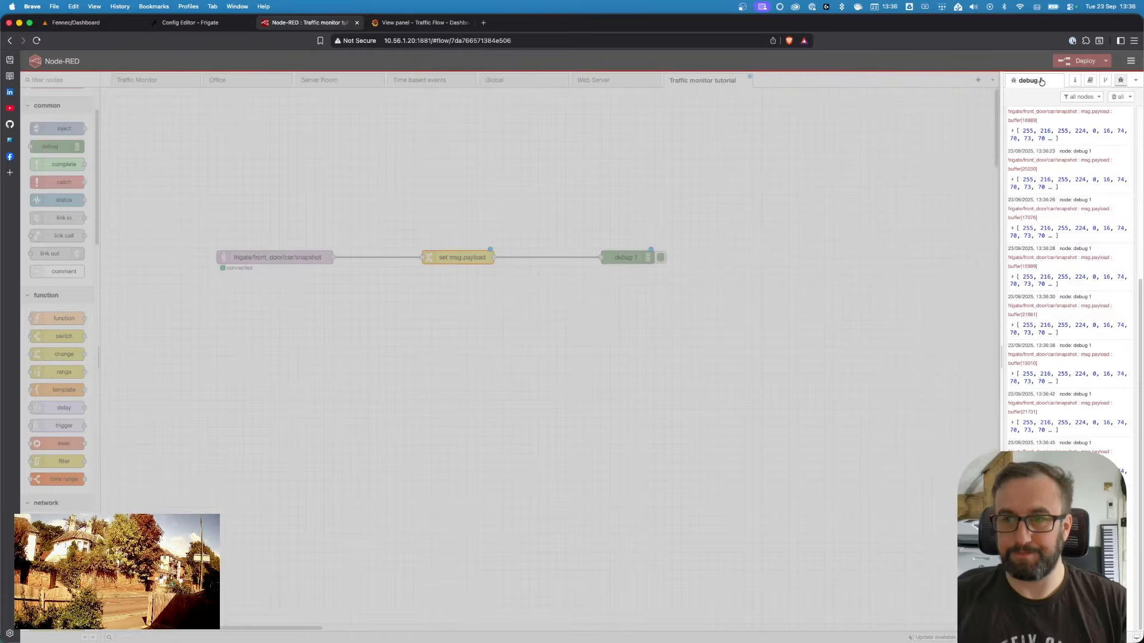
Deploy the updated flow and clear the debug message list
click(1081, 60)
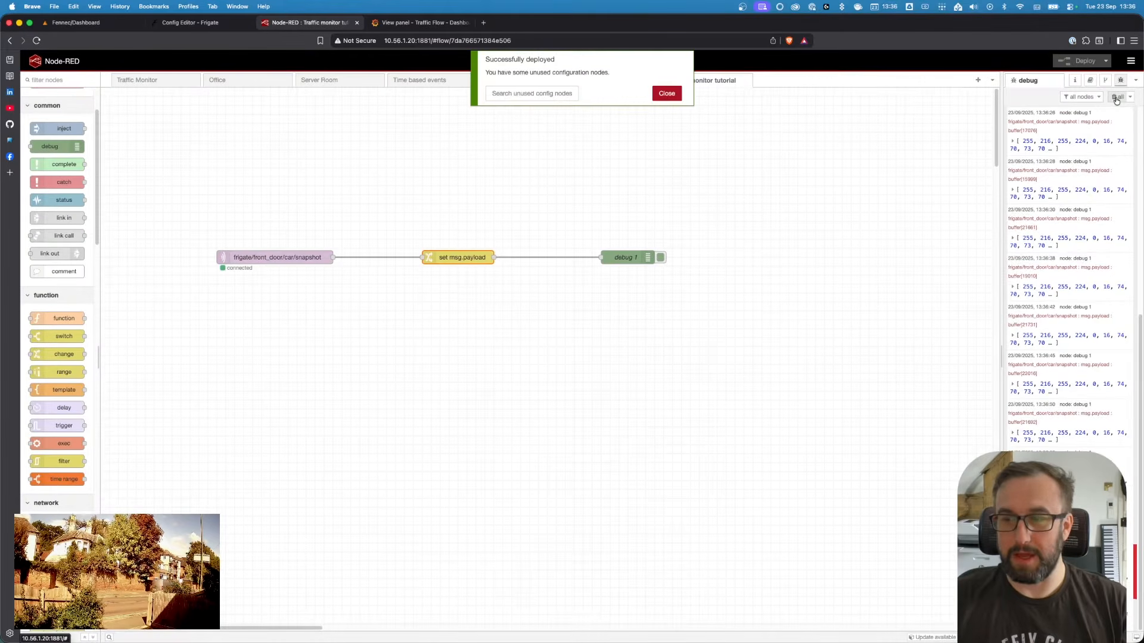
click(1115, 100)
click(666, 93)
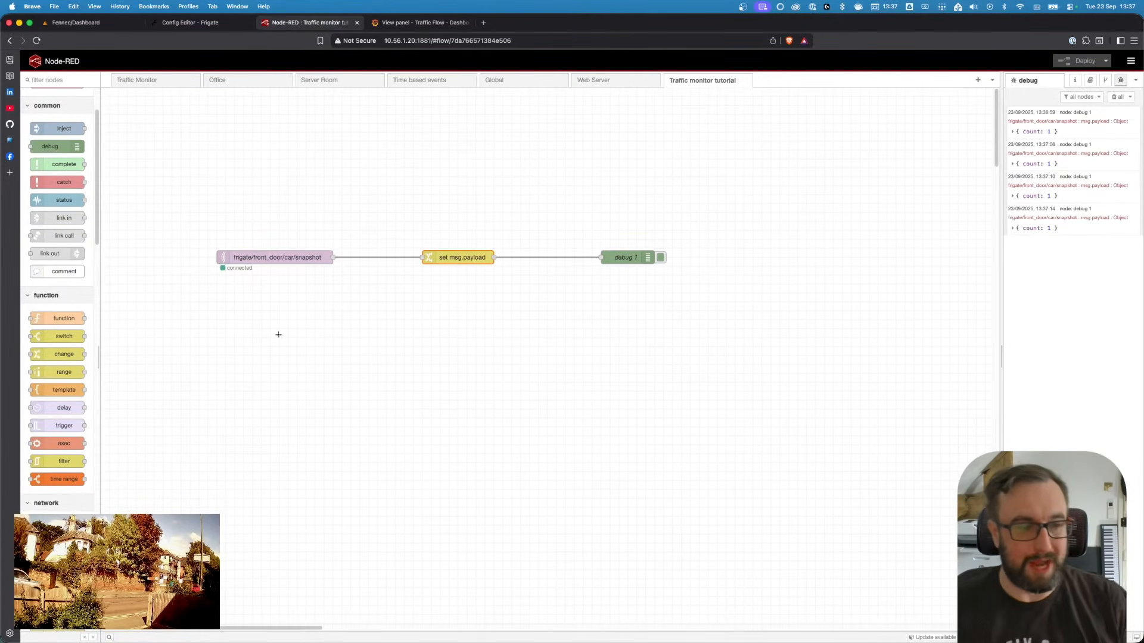
Examine the storage nodes in the palette and the installed packages list for node-red-contrib-influxdb
scroll(64, 421, down, 5)
scroll(65, 422, down, 10)
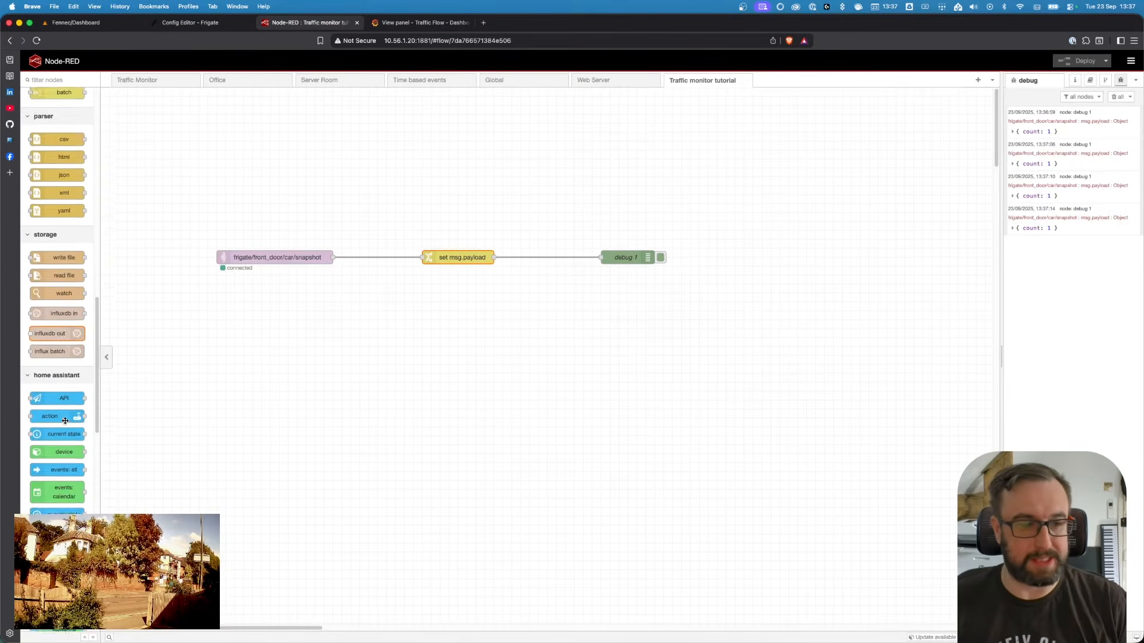
scroll(75, 353, up, 3)
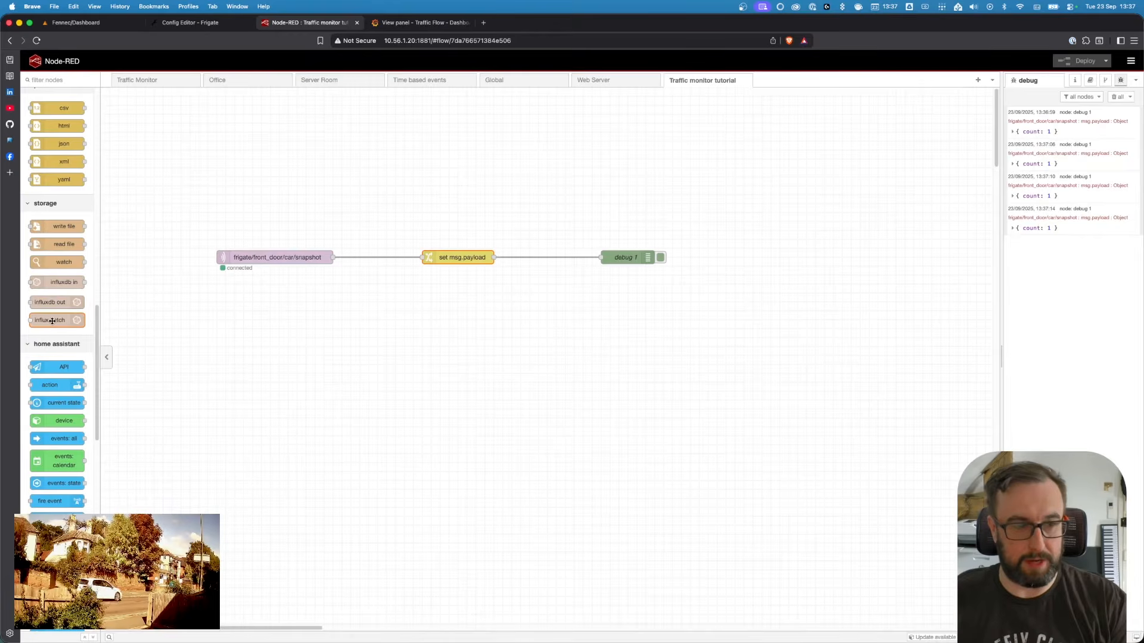
click(1131, 62)
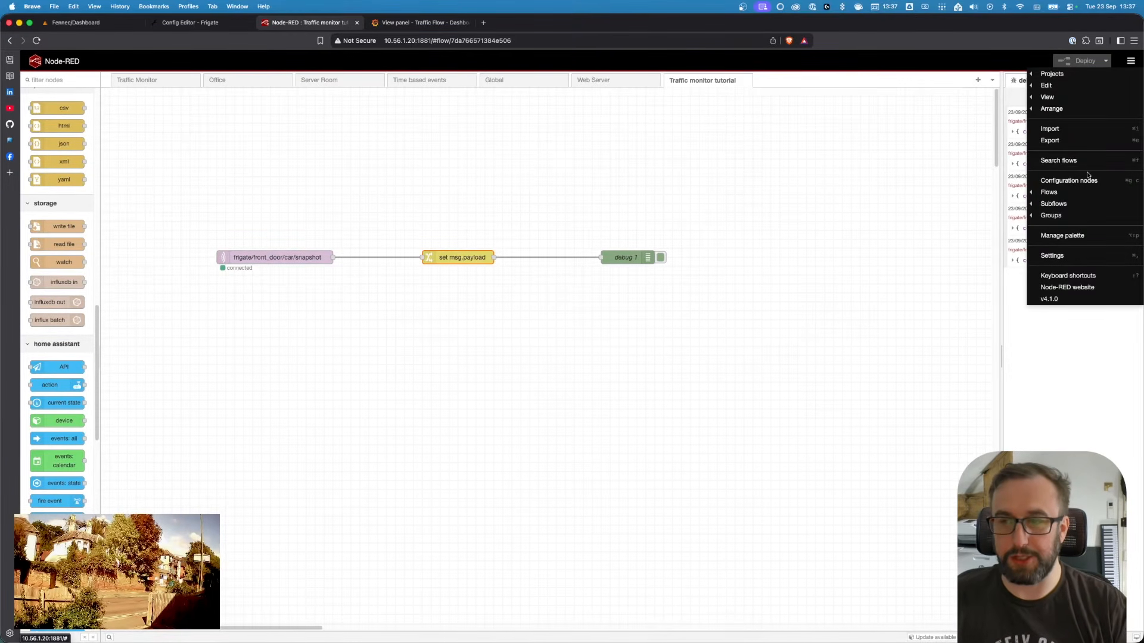
click(1067, 235)
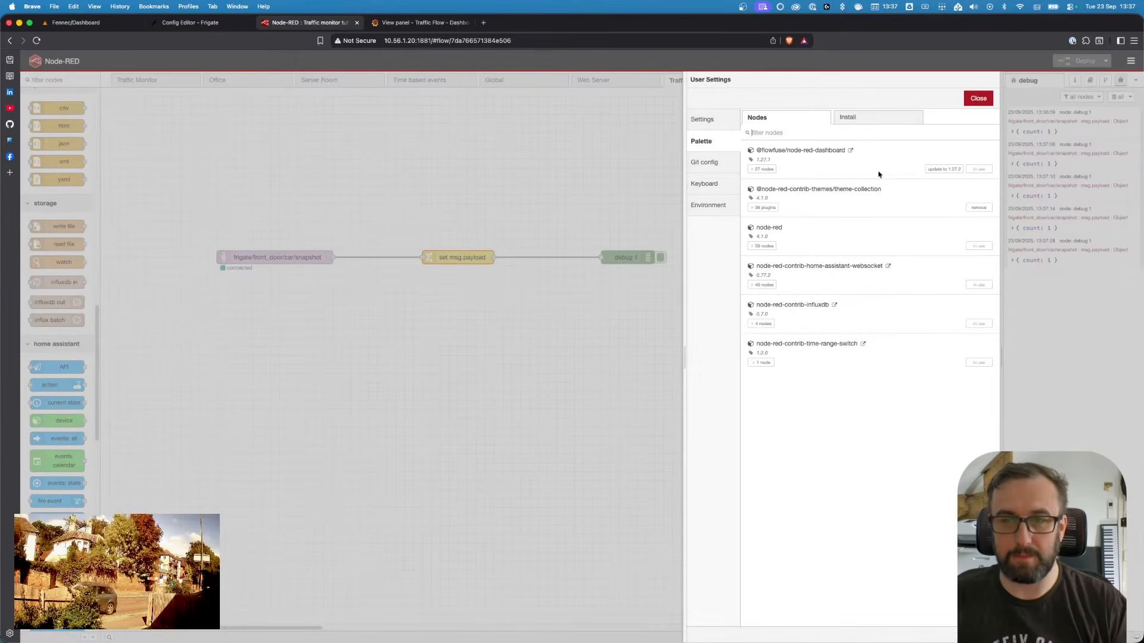
click(859, 119)
click(788, 118)
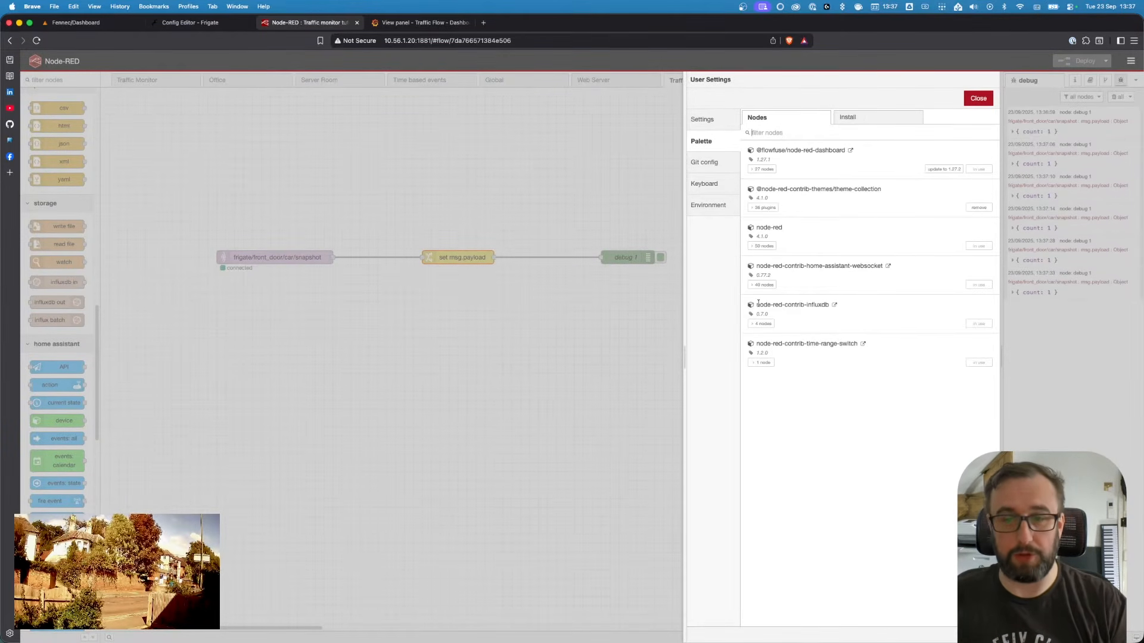
drag(757, 304, 813, 304)
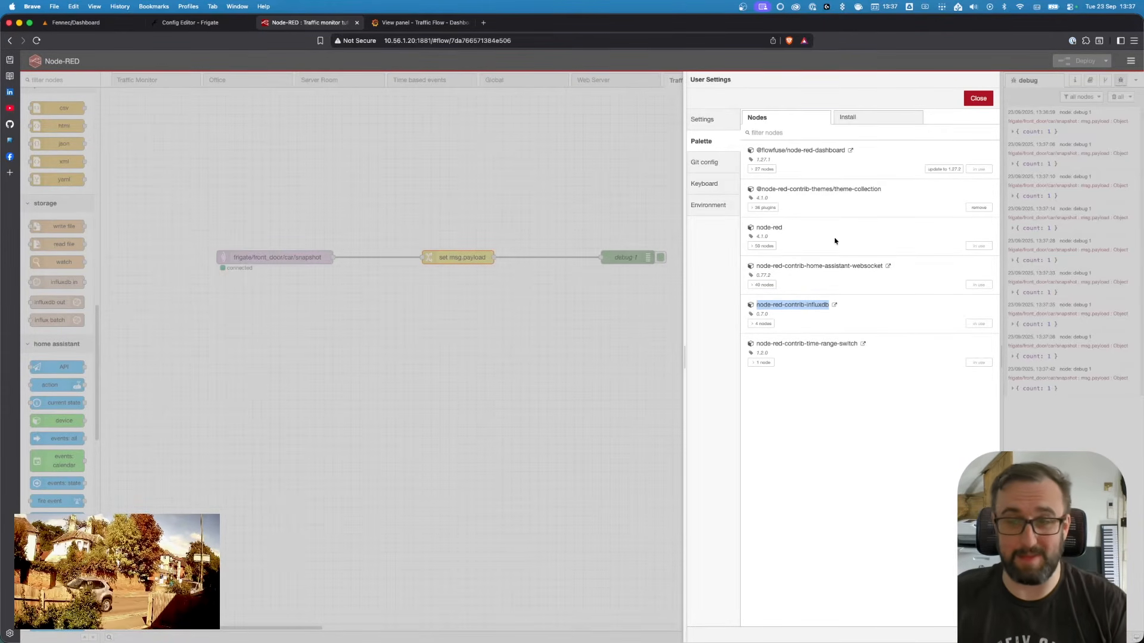
click(978, 99)
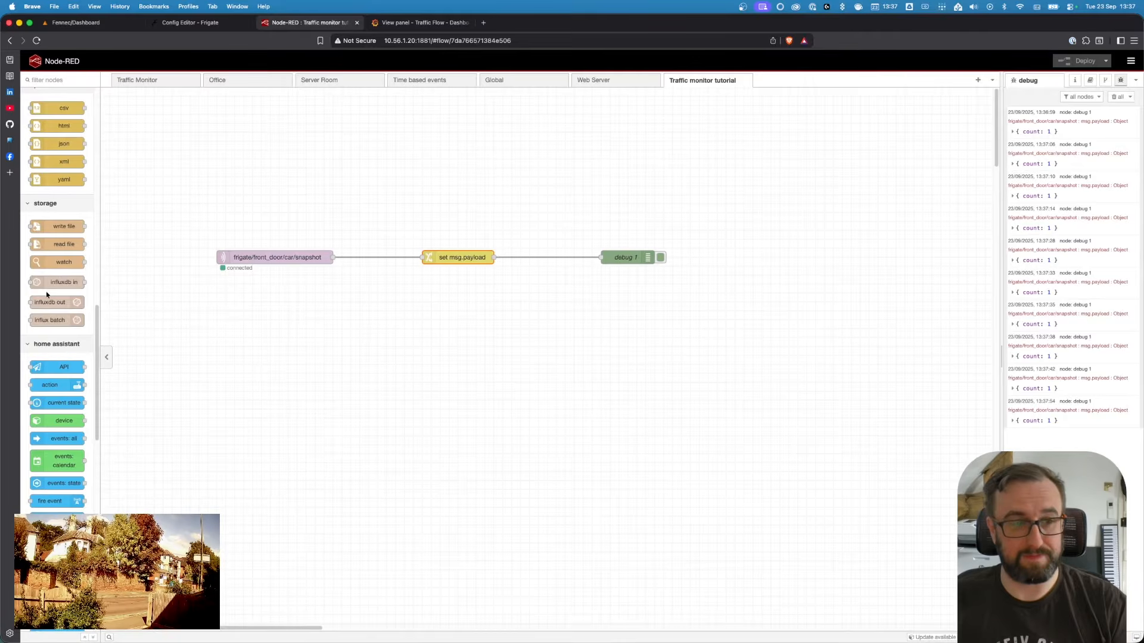
Add an influxdb out node above the debug node and wire the change node's output to it
drag(42, 302, 619, 234)
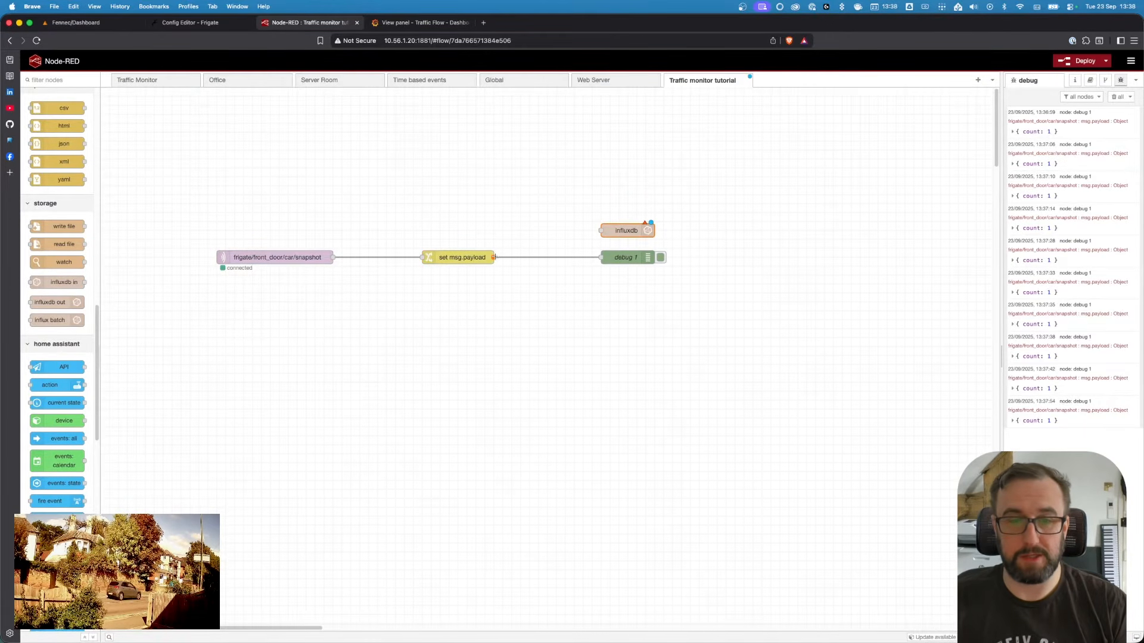
drag(494, 258, 602, 229)
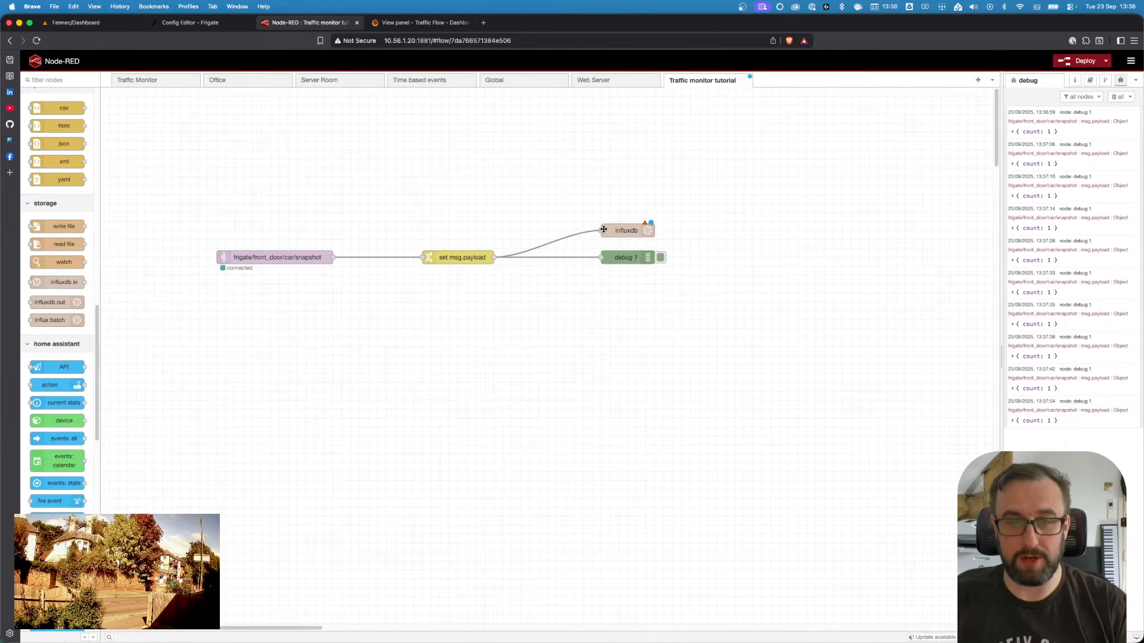
Open the InfluxDB node, choose the existing [v2.0] Influx server, and review that server's version and URL settings
double_click(640, 230)
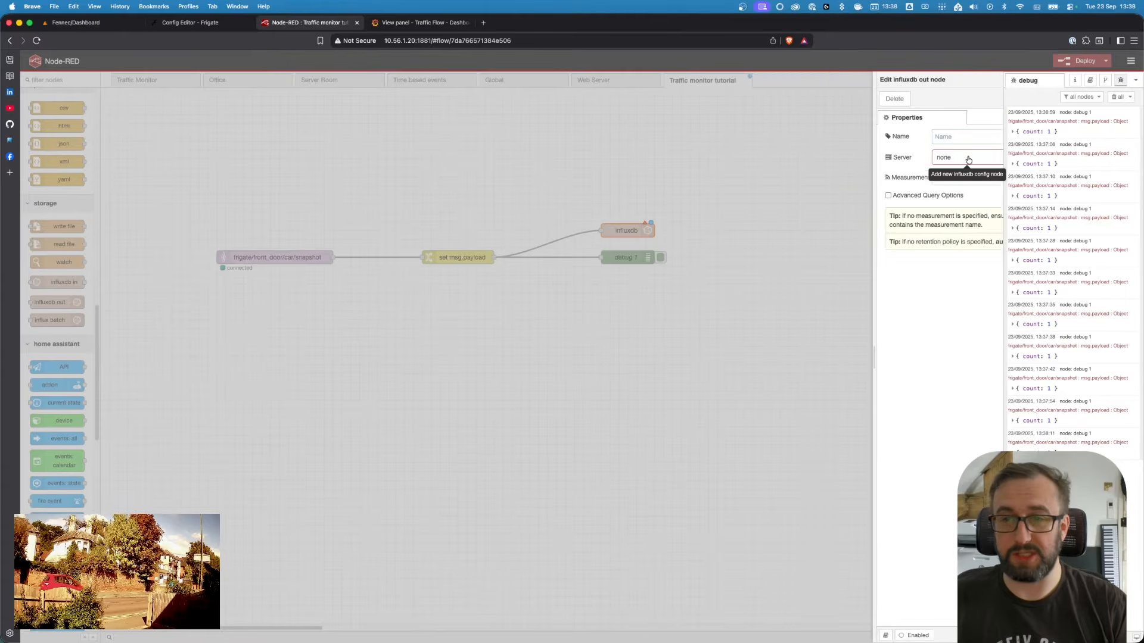
click(968, 159)
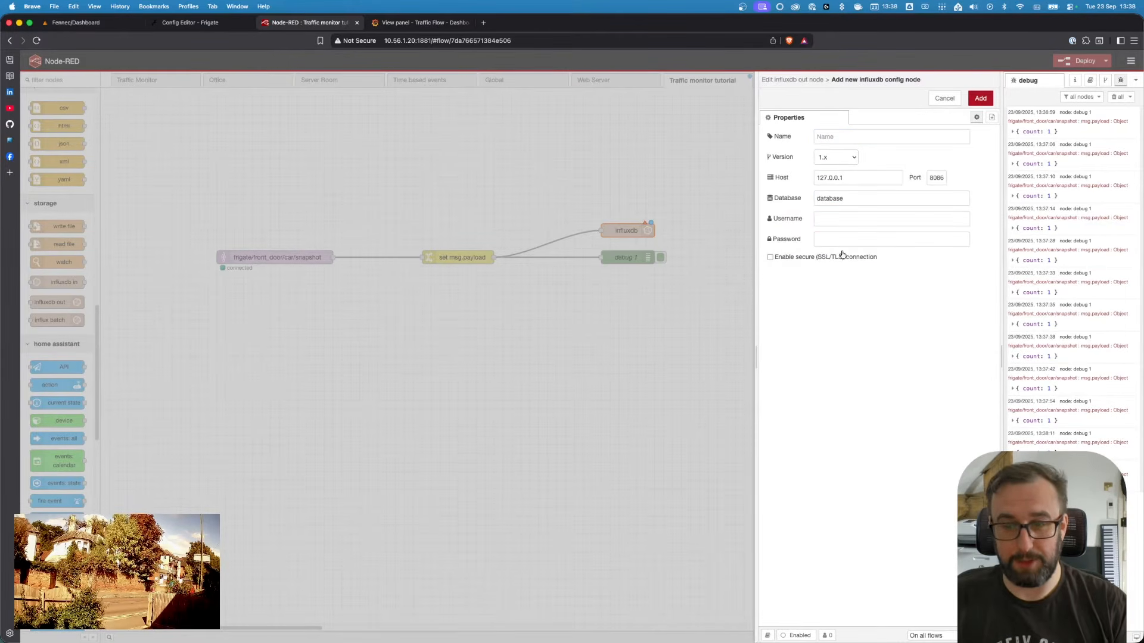
click(944, 98)
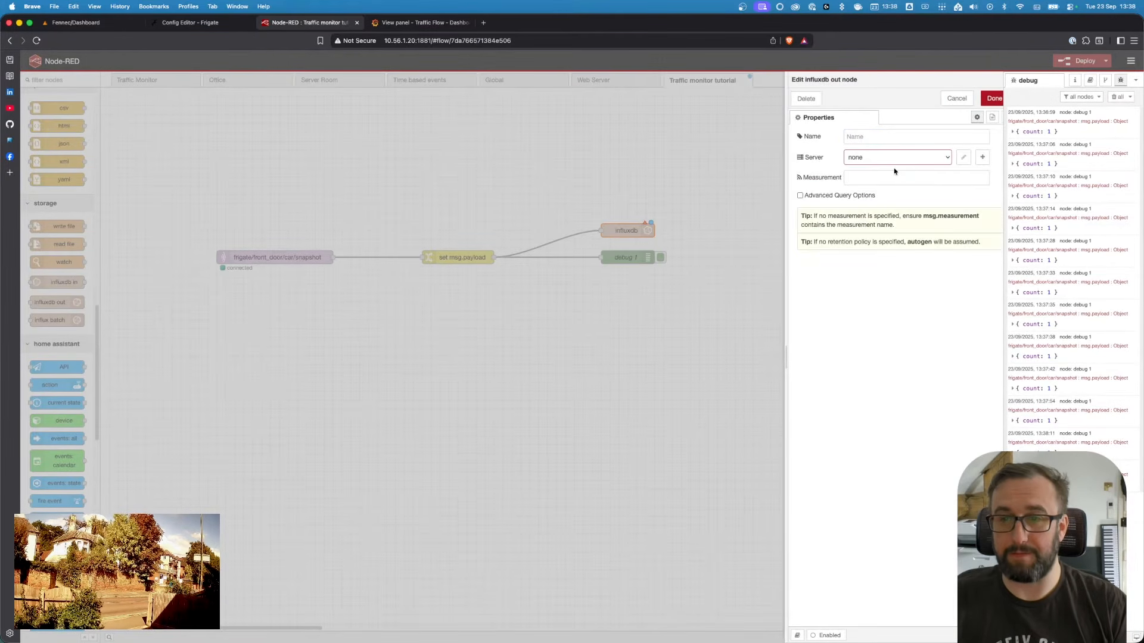
click(891, 156)
click(877, 144)
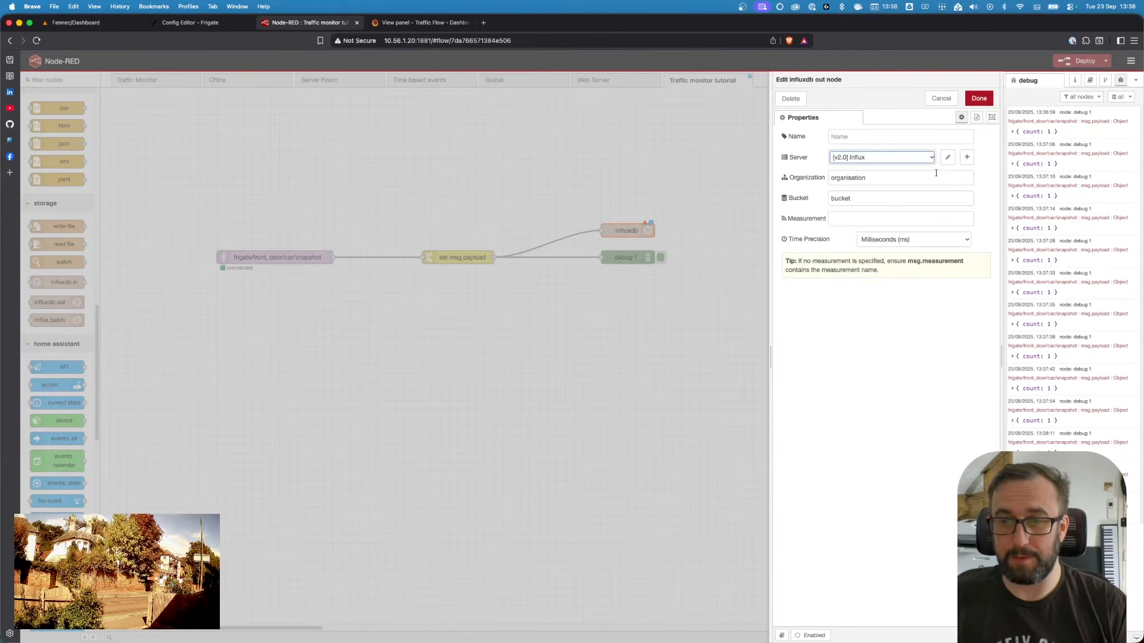
key(Escape)
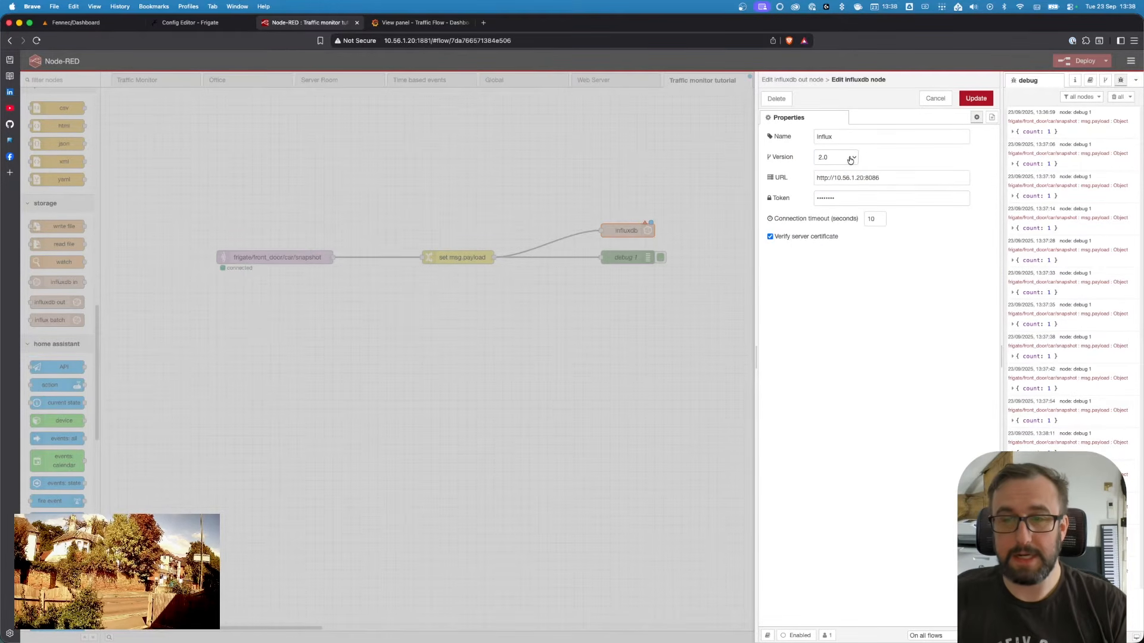
click(850, 158)
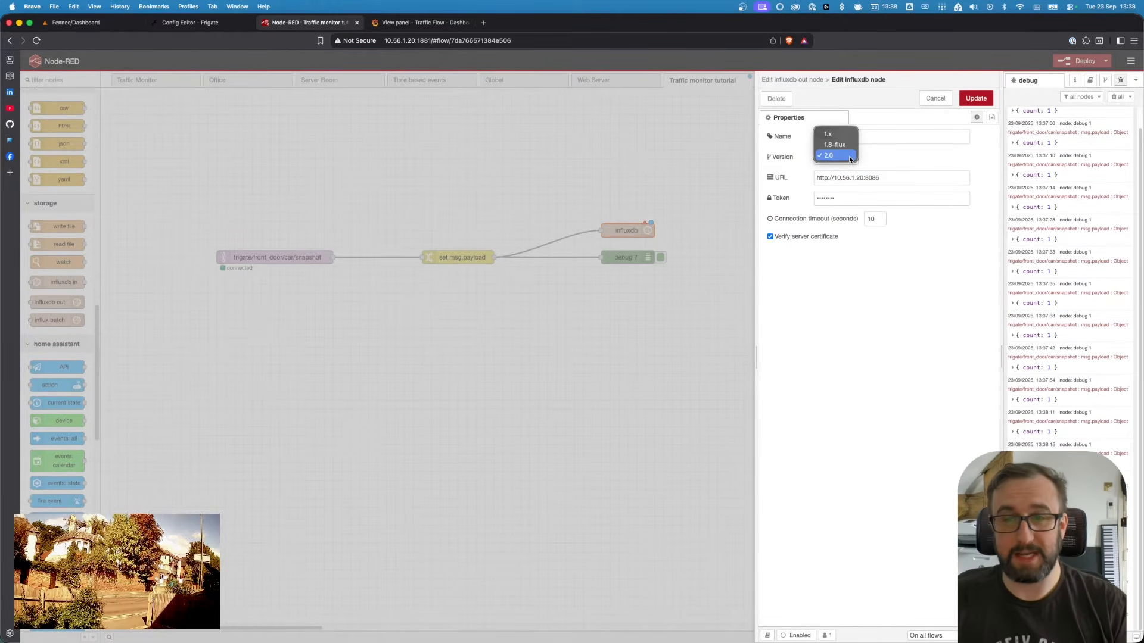
click(903, 158)
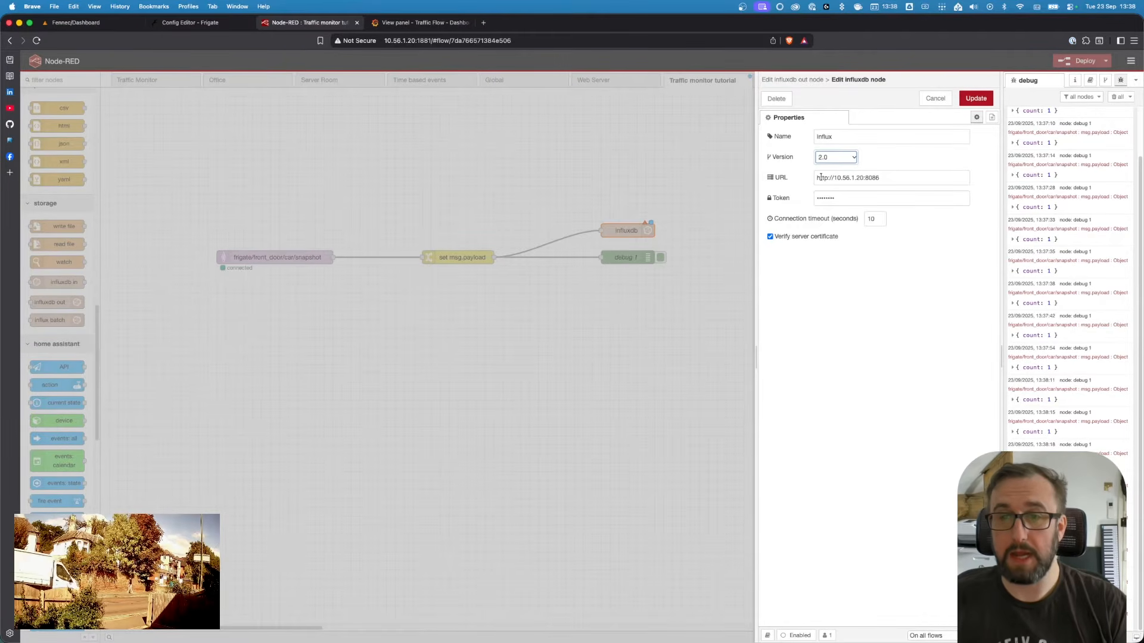
drag(817, 178, 887, 176)
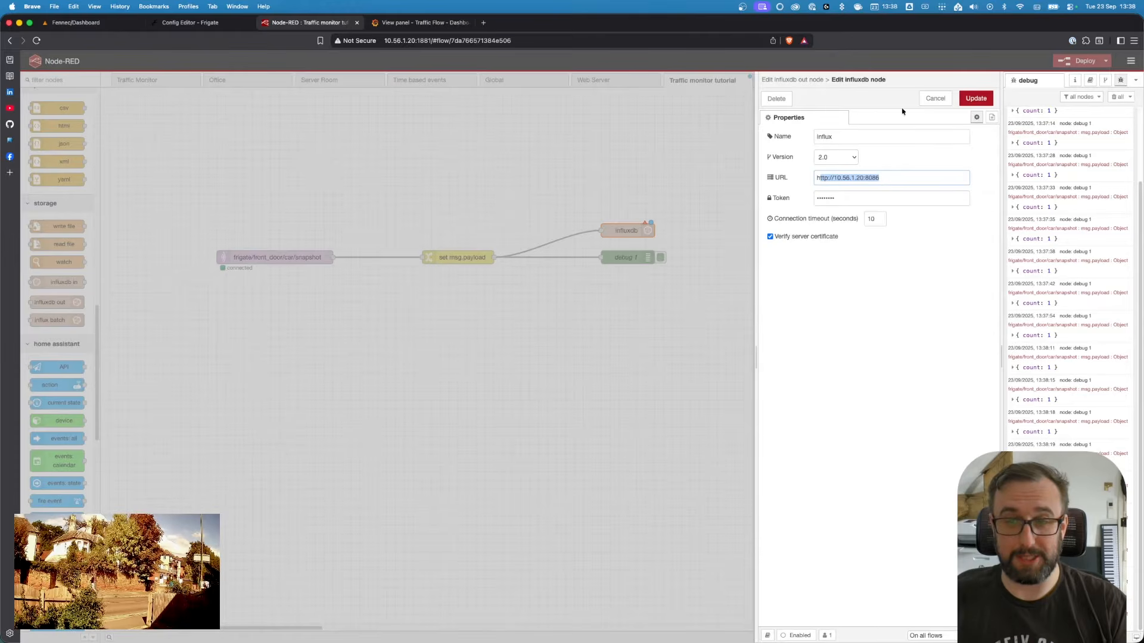
click(935, 98)
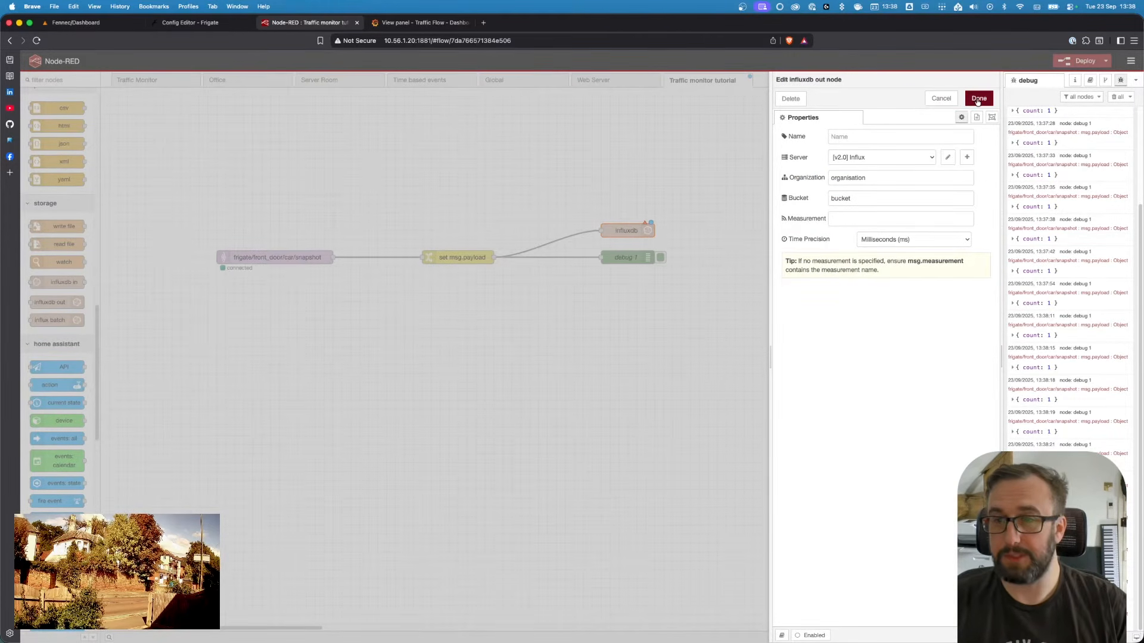
Set the InfluxDB node's bucket to my_bucket, organisation to thefoxnet and measurement to car, then confirm
double_click(850, 198)
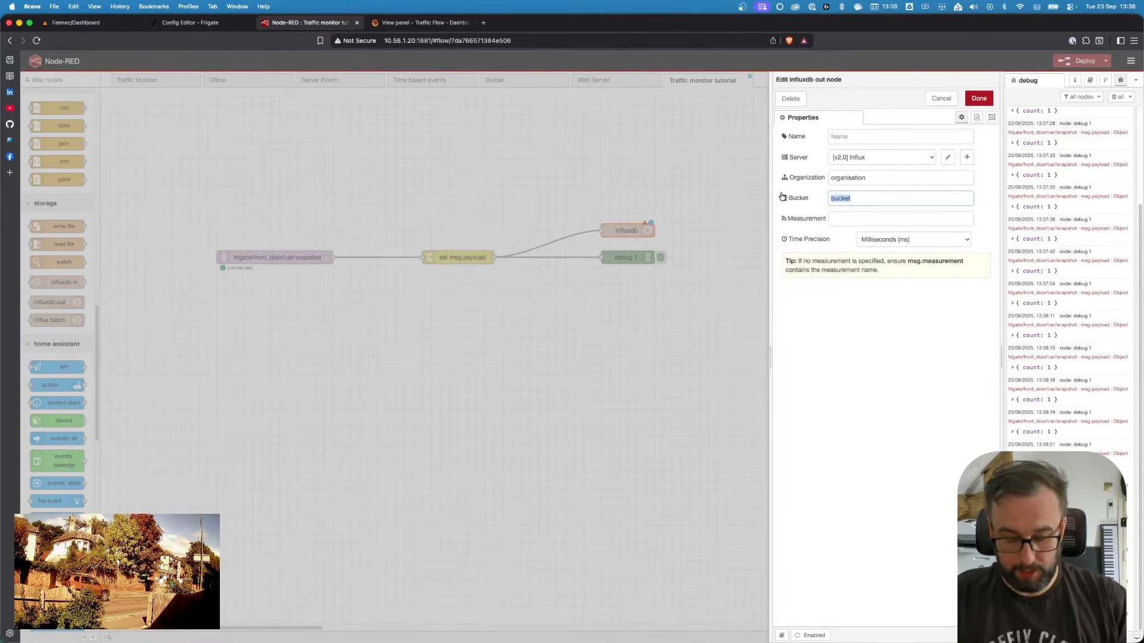
key(Right)
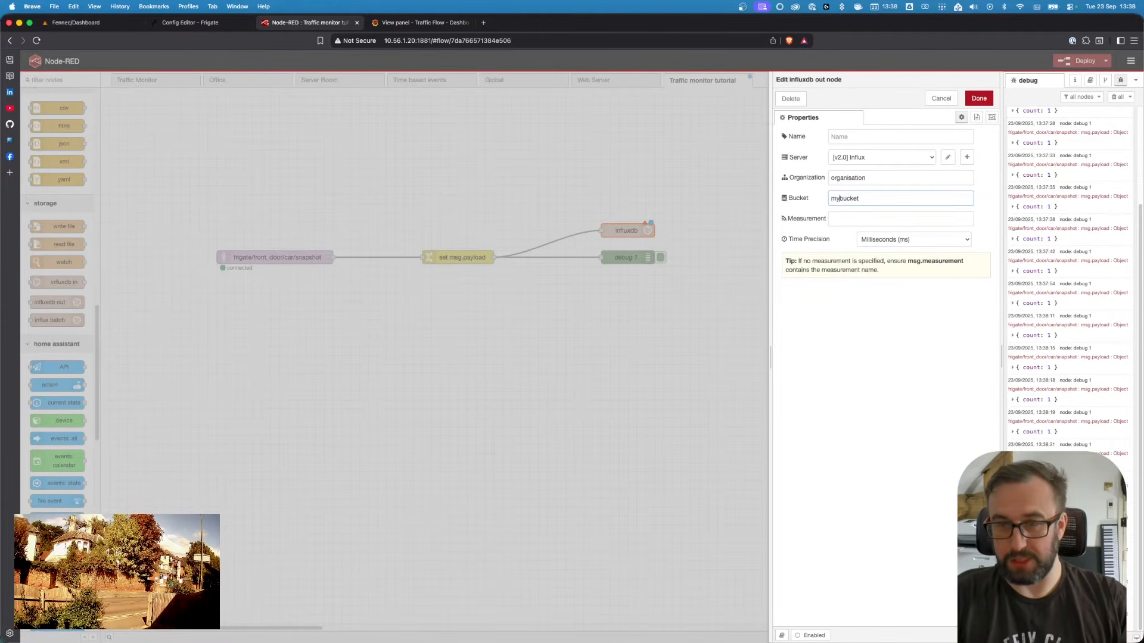
click(801, 177)
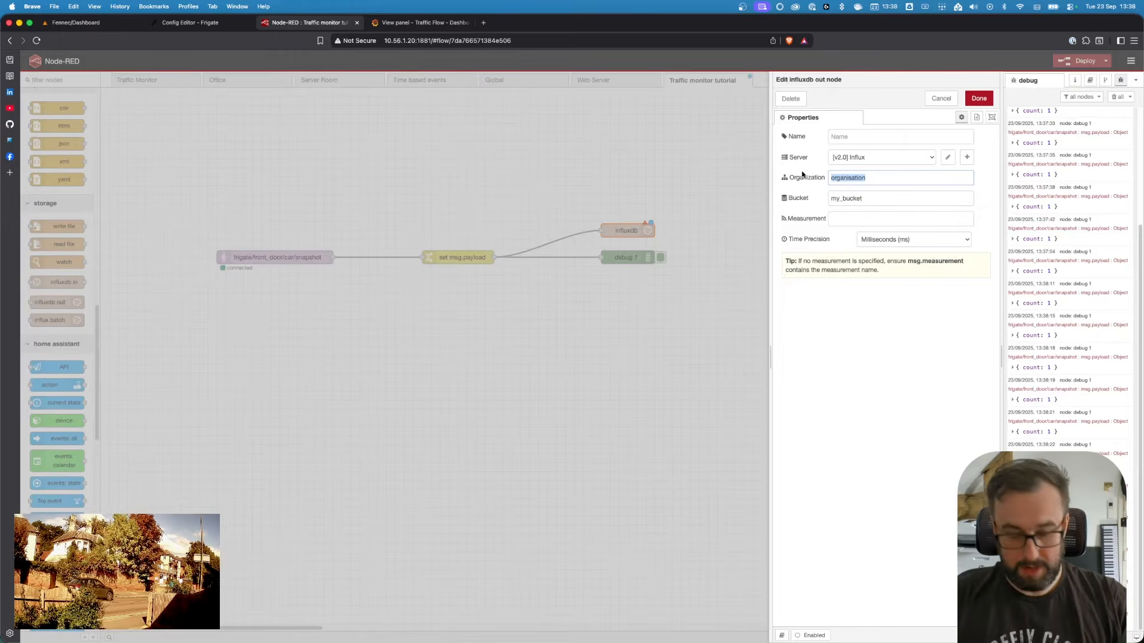
text(thefoxnet)
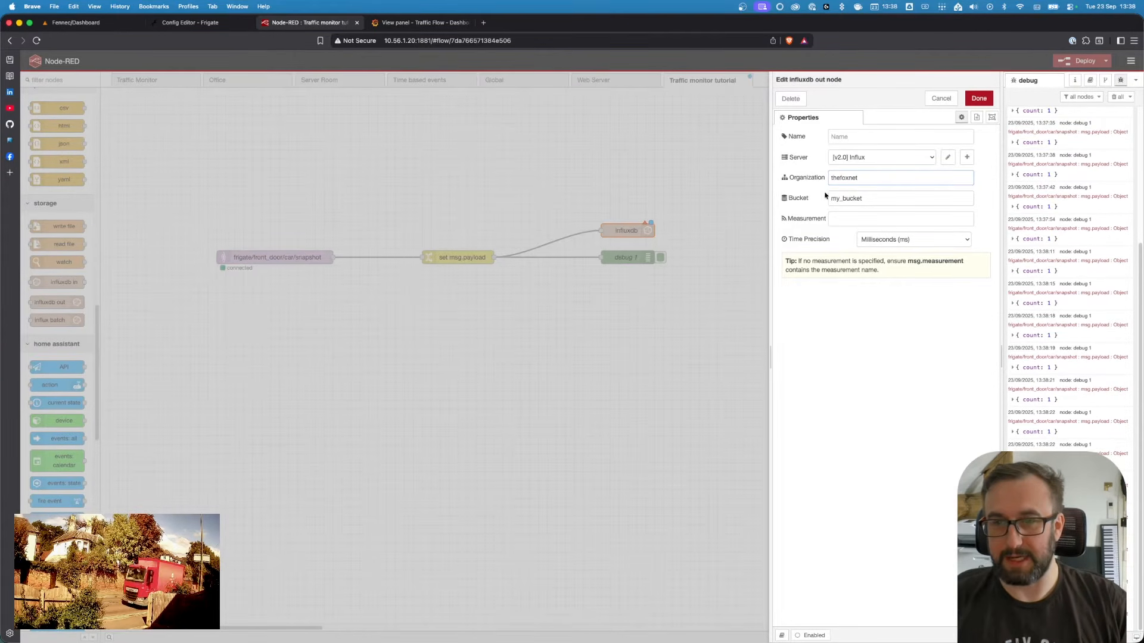
click(877, 220)
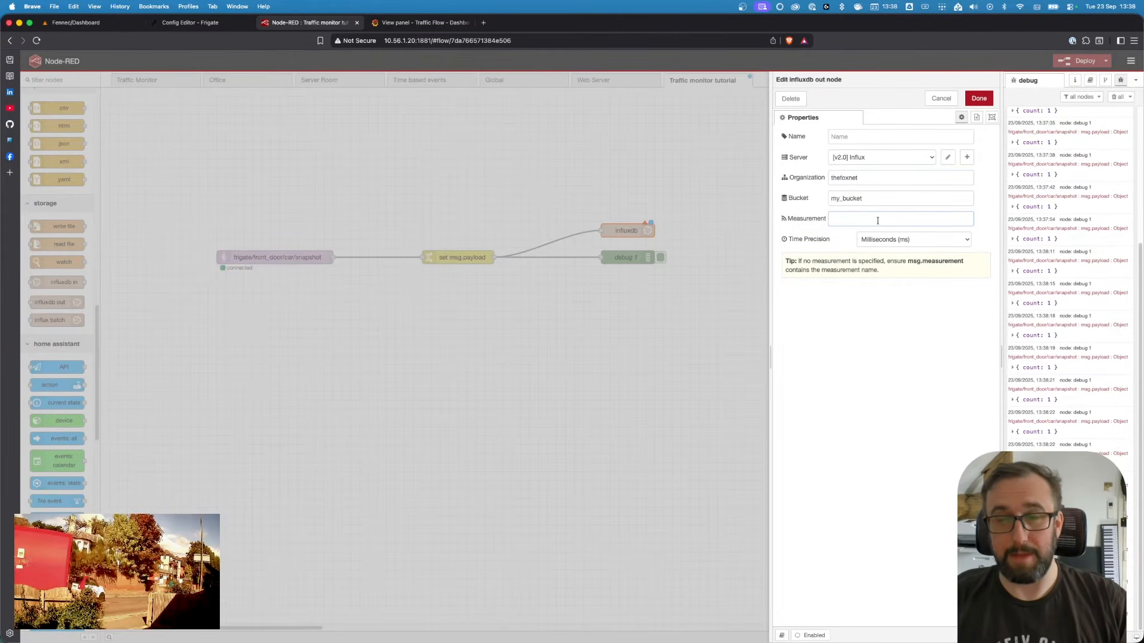
text(car)
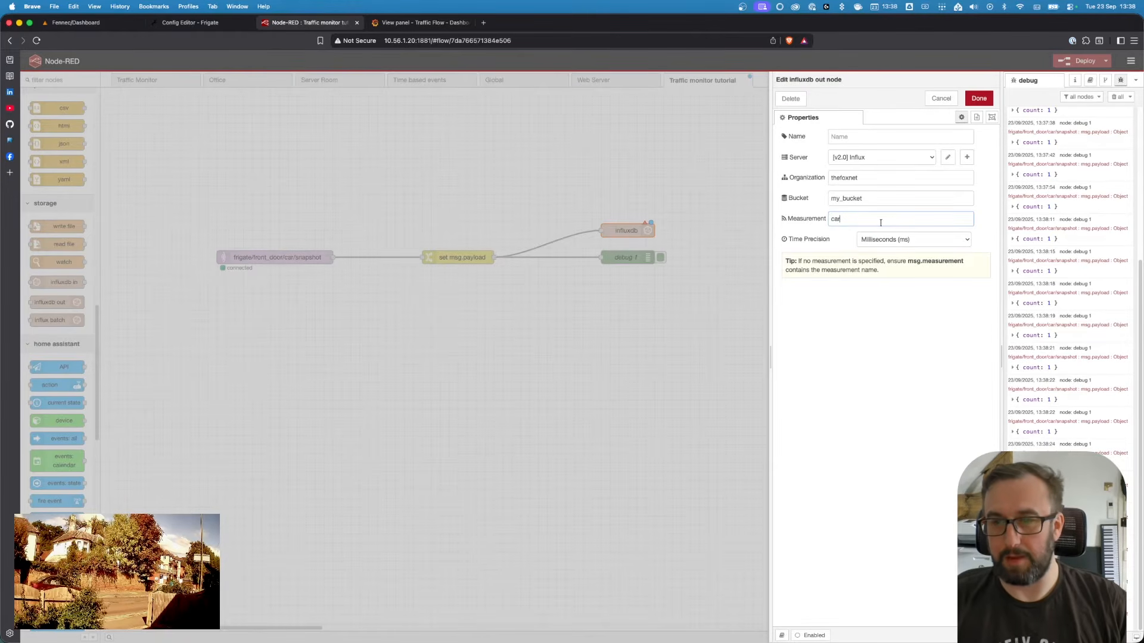
click(970, 99)
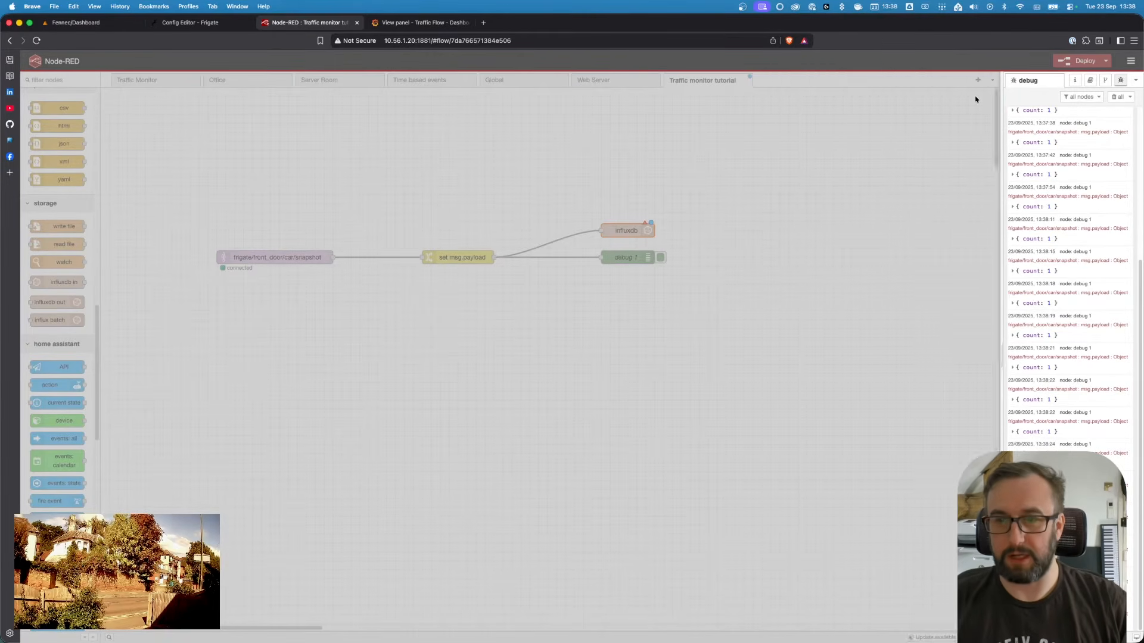
Inspect the InfluxDB node settings in the Traffic Monitor flow for reference
click(153, 82)
double_click(700, 284)
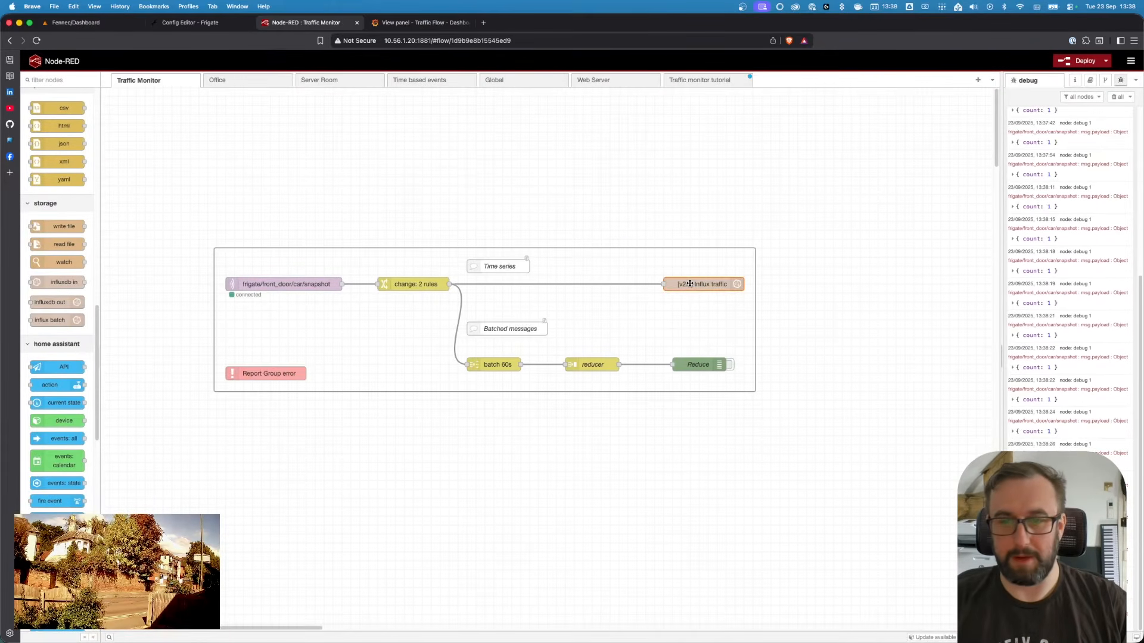
double_click(876, 222)
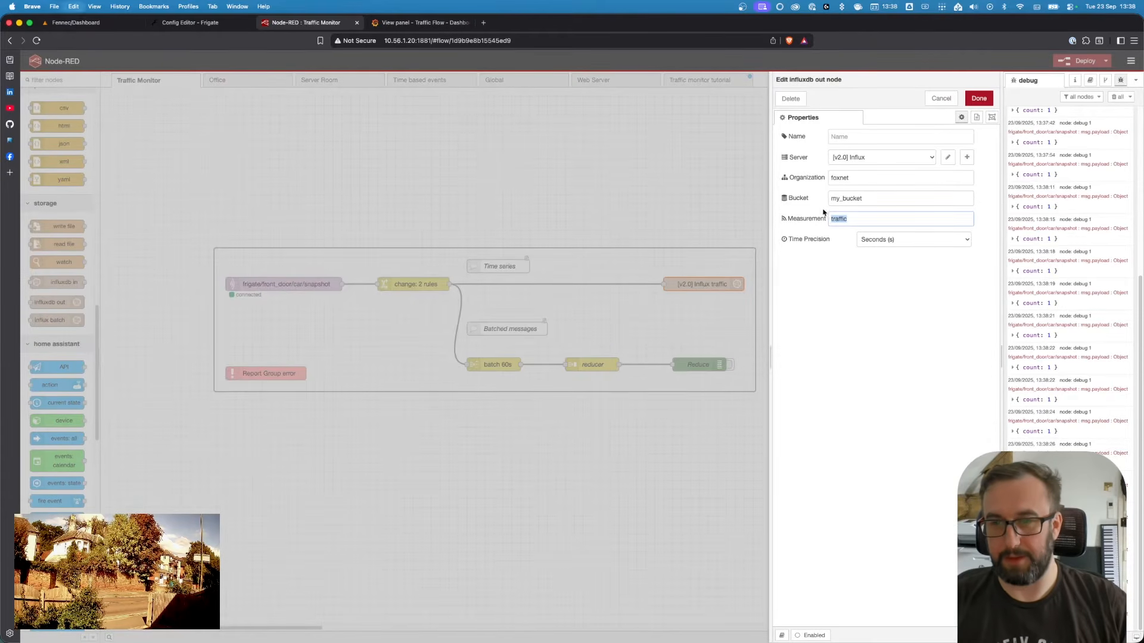
click(979, 100)
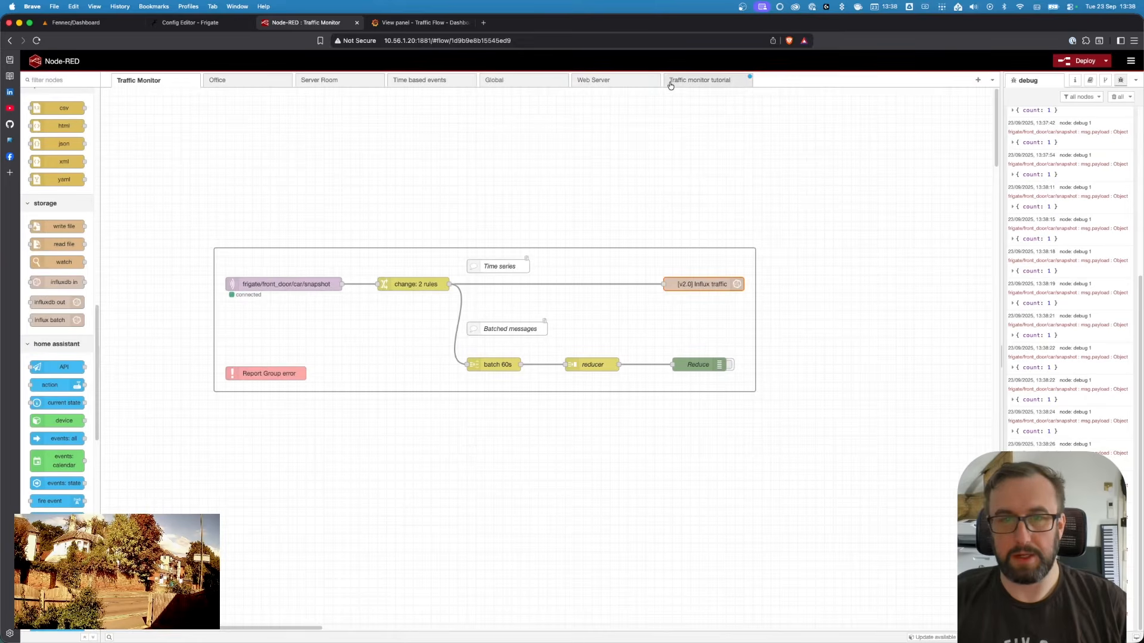
Change the tutorial InfluxDB node's measurement to traffic and its time precision to Seconds
click(670, 85)
double_click(634, 230)
double_click(835, 219)
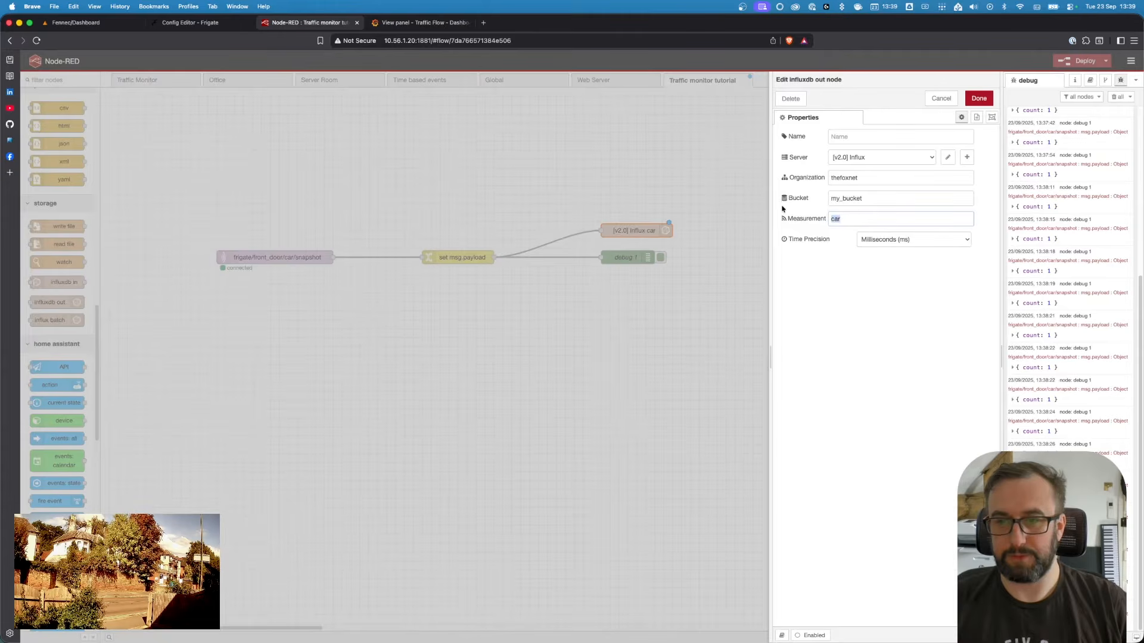
click(888, 239)
click(907, 249)
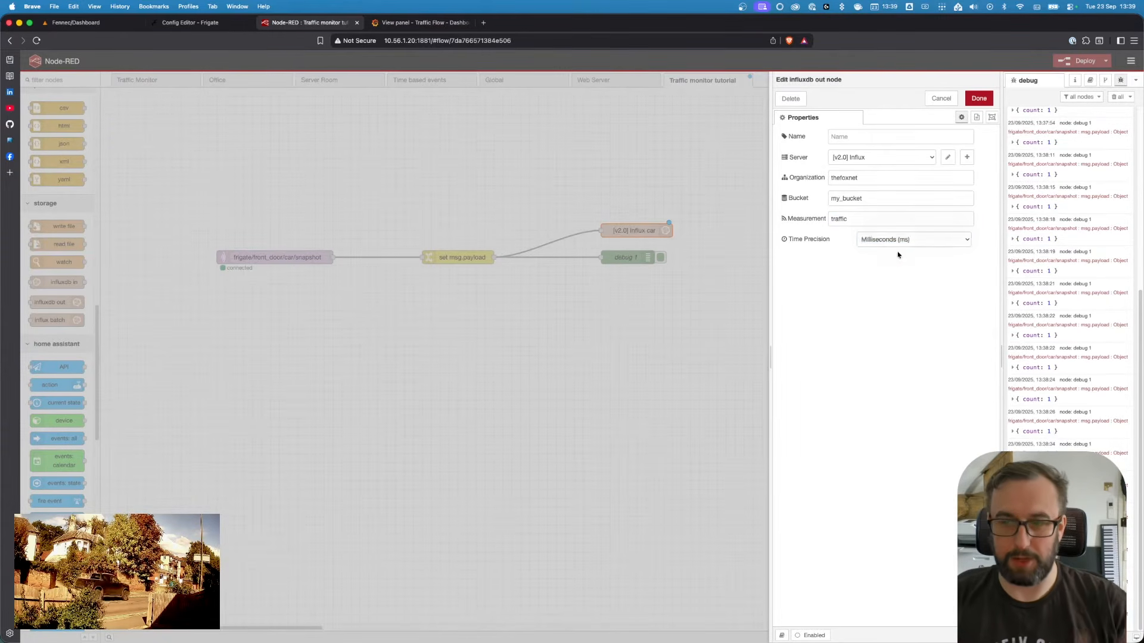
click(980, 99)
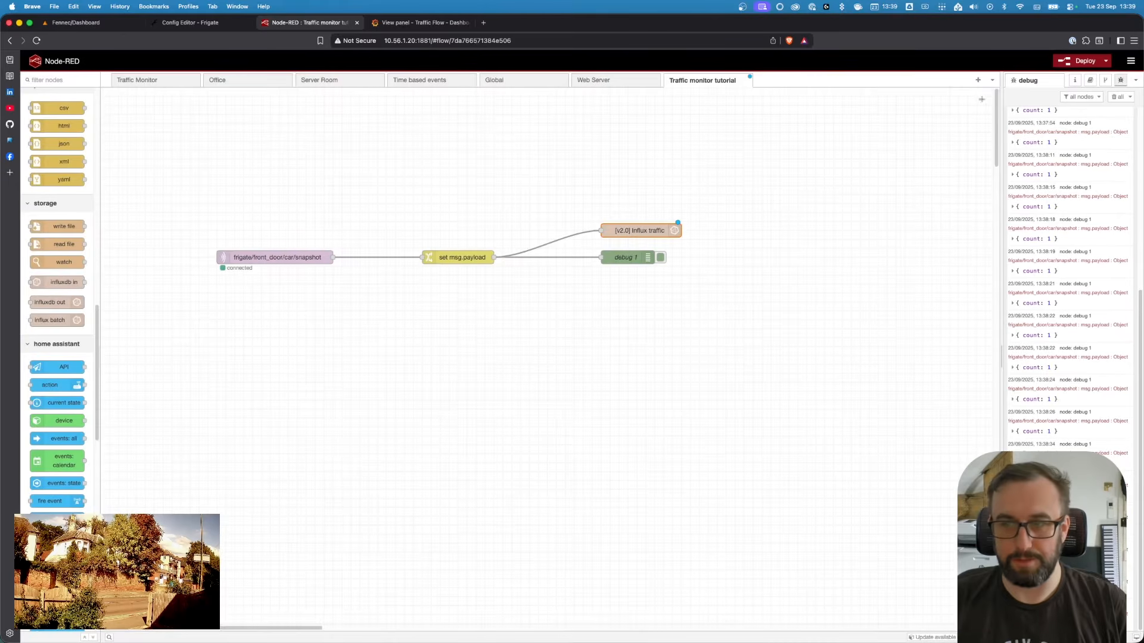
Delete the debug node and move the InfluxDB node down into its place
click(640, 260)
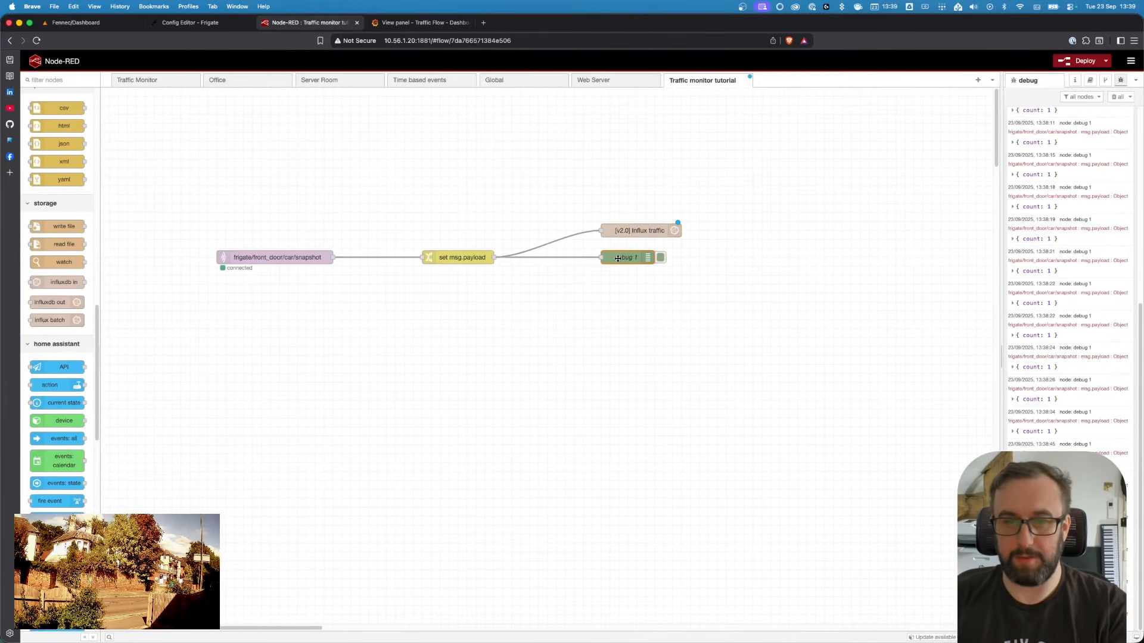
key(Delete)
drag(642, 231, 642, 257)
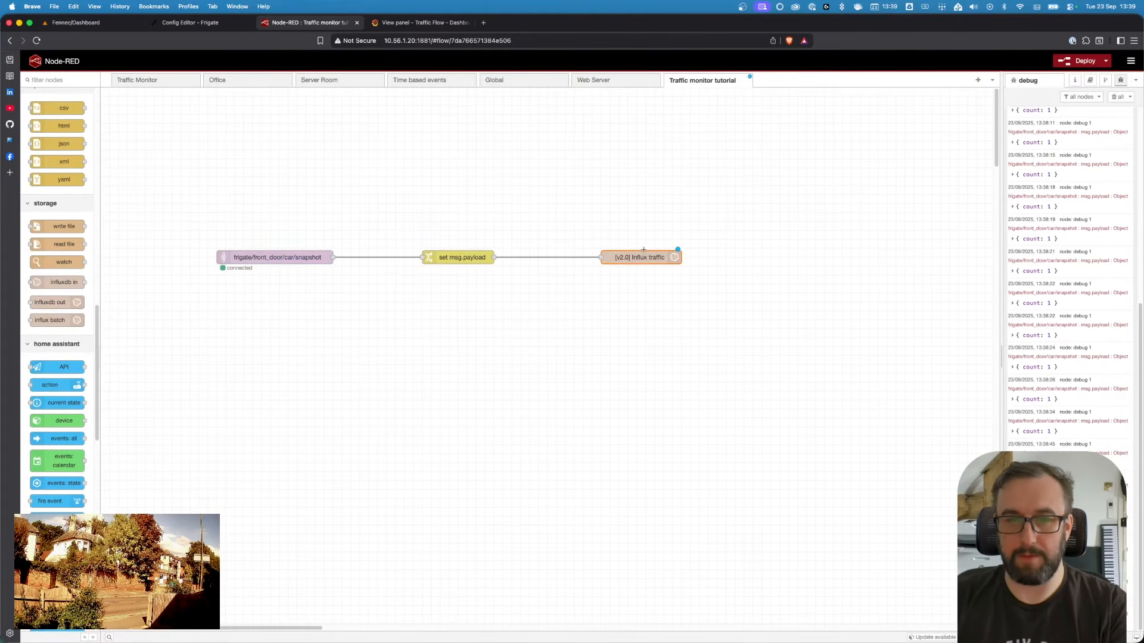
Deploy the flow, clear the debug messages and dismiss the deployment notice
click(1081, 60)
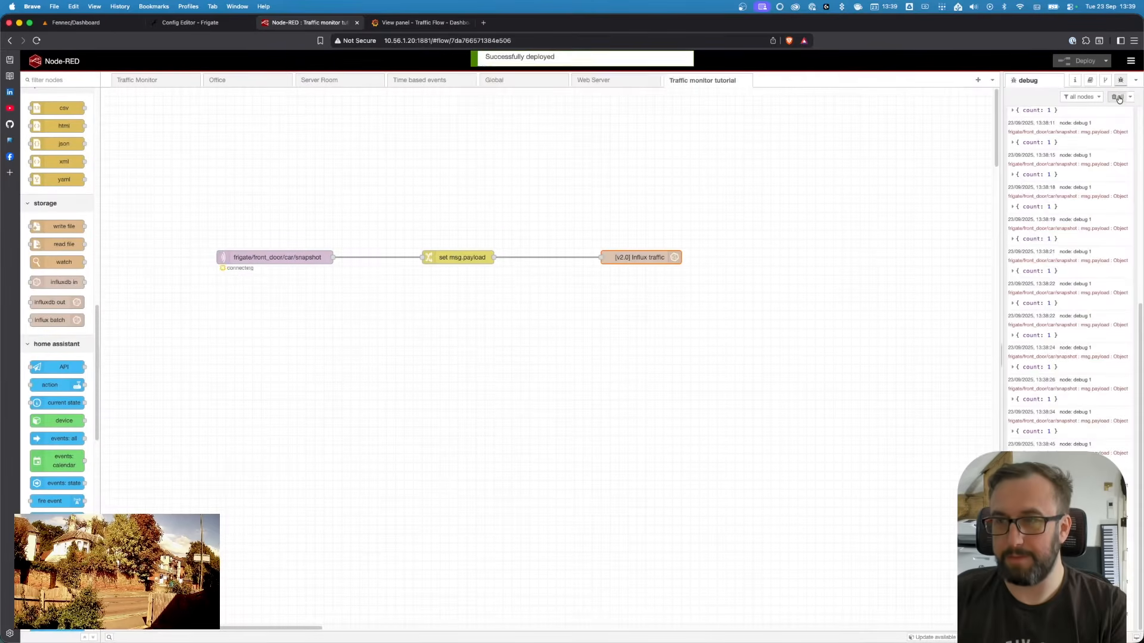
click(1118, 99)
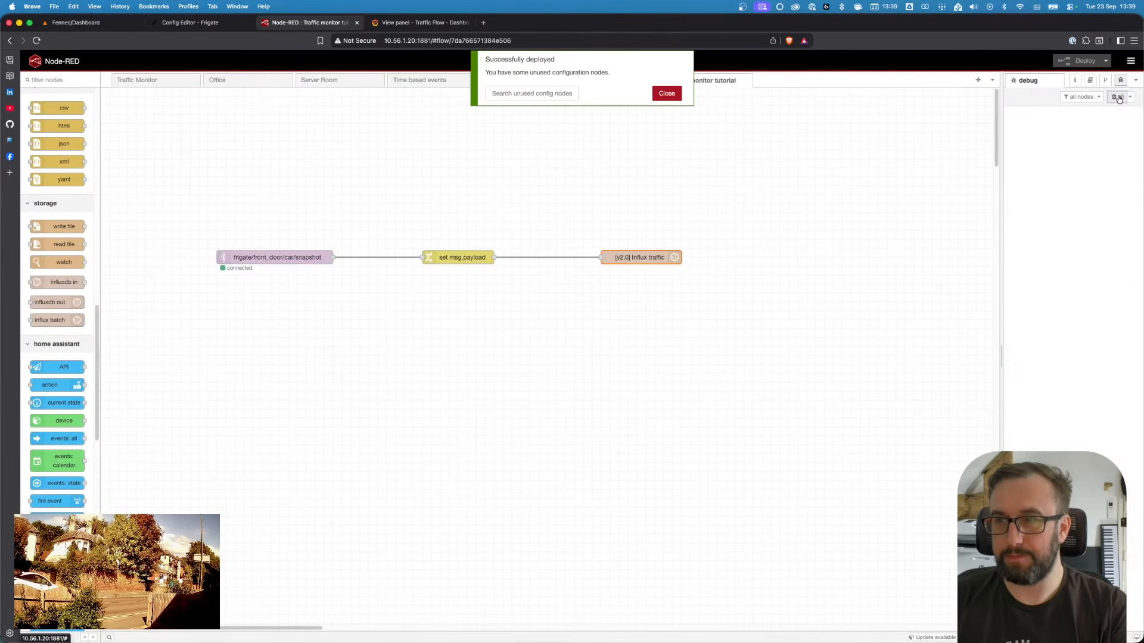
click(667, 92)
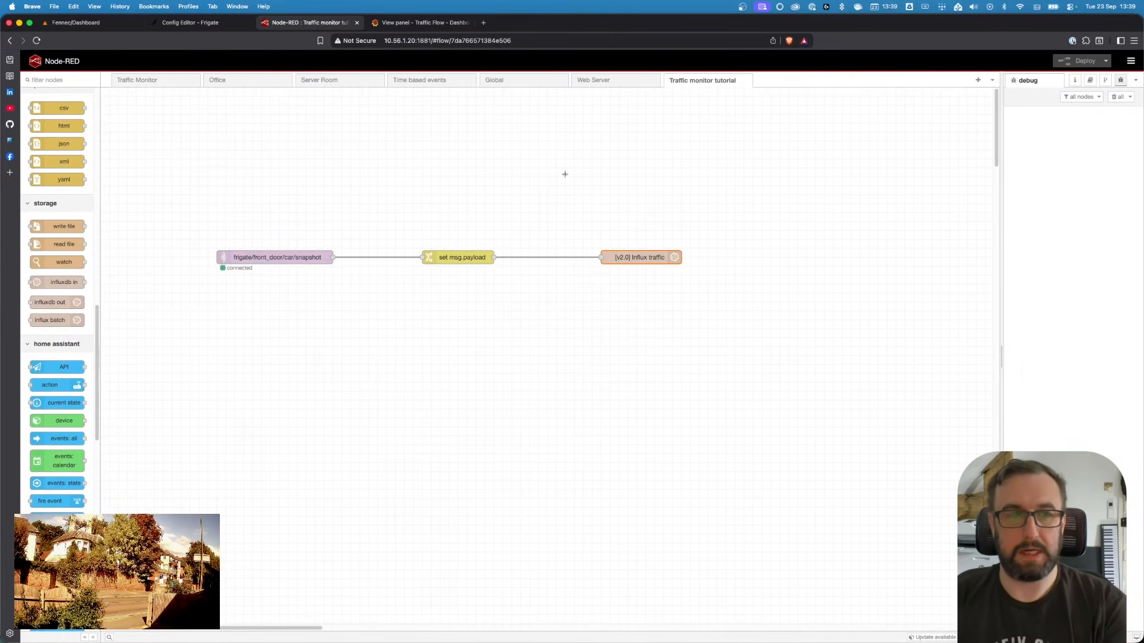
Compare the organisation setting of the tutorial InfluxDB node with the one in the Traffic Monitor flow
drag(630, 258, 607, 259)
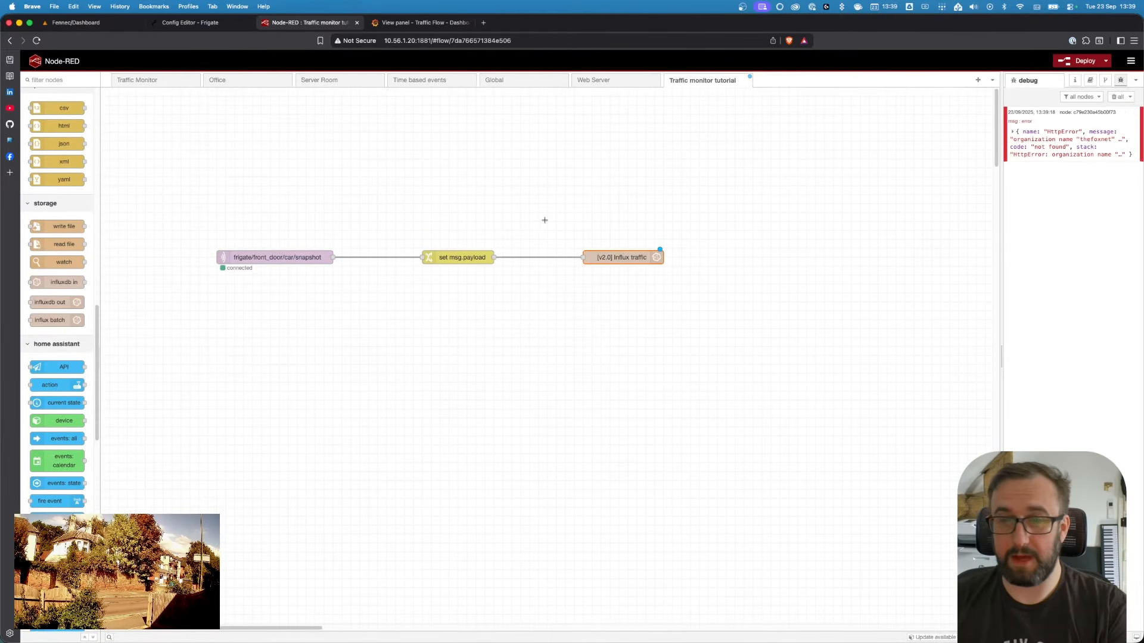
click(153, 80)
double_click(699, 285)
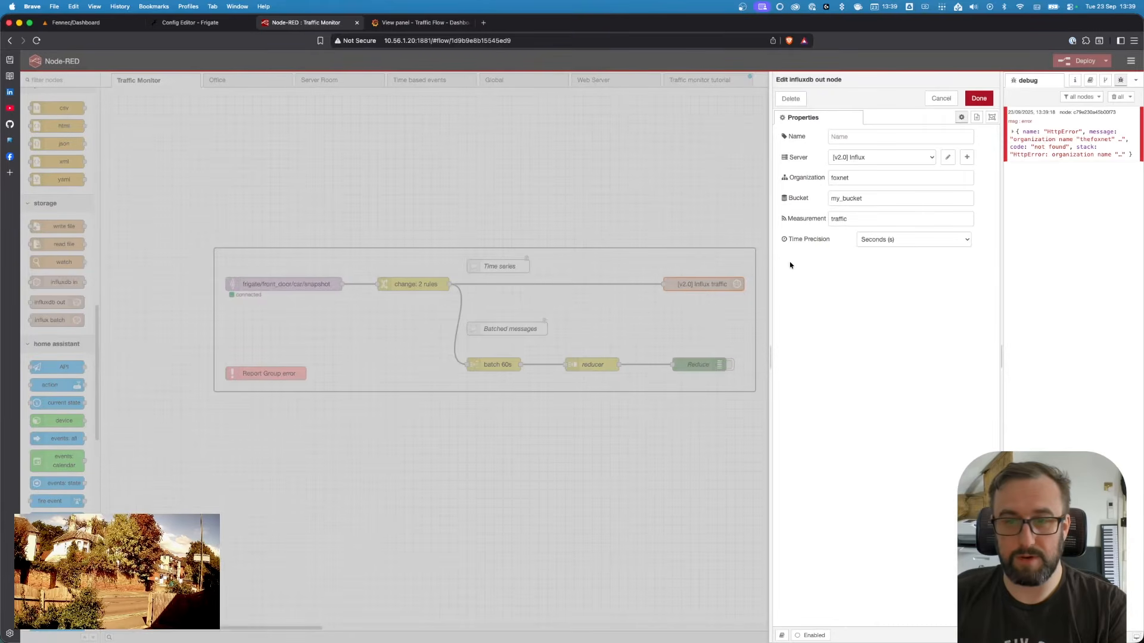
double_click(839, 178)
click(939, 100)
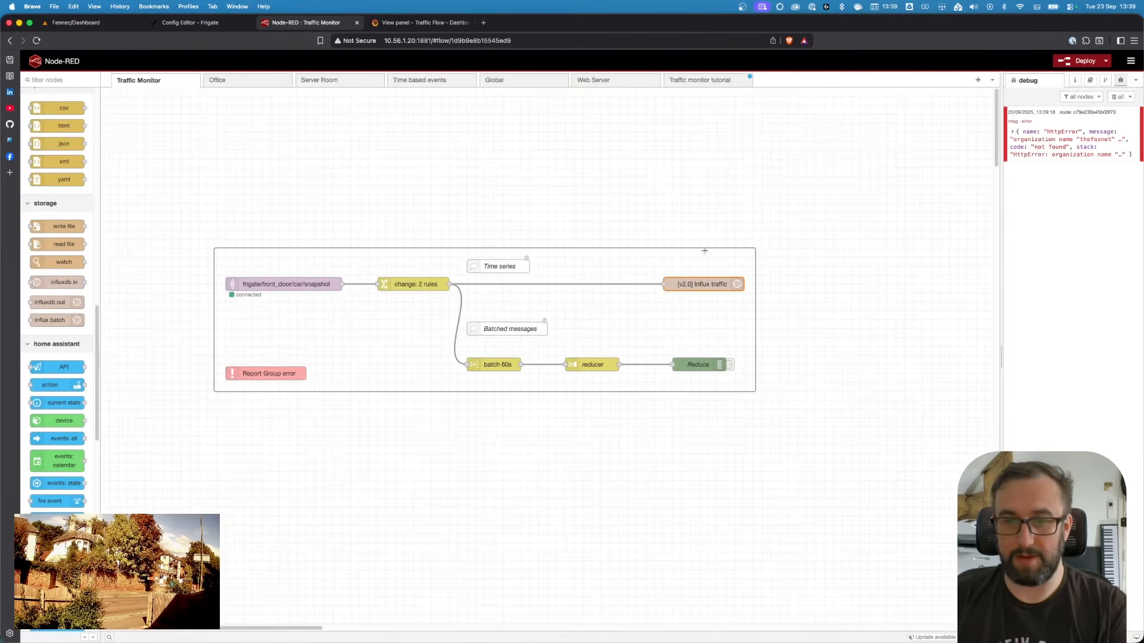
click(697, 80)
double_click(618, 259)
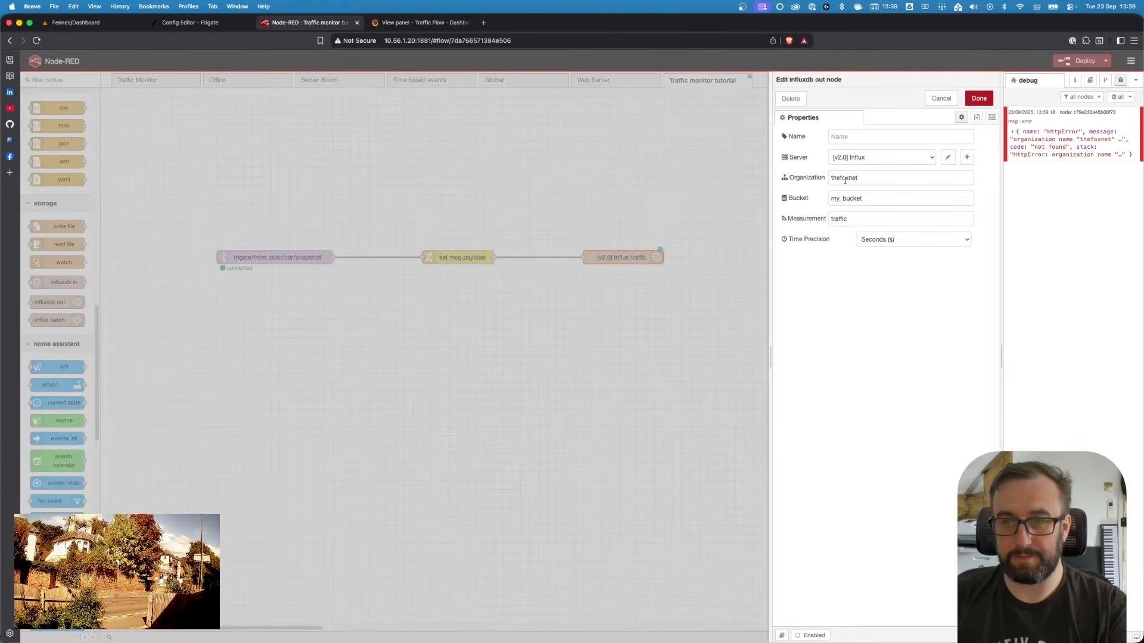
click(941, 99)
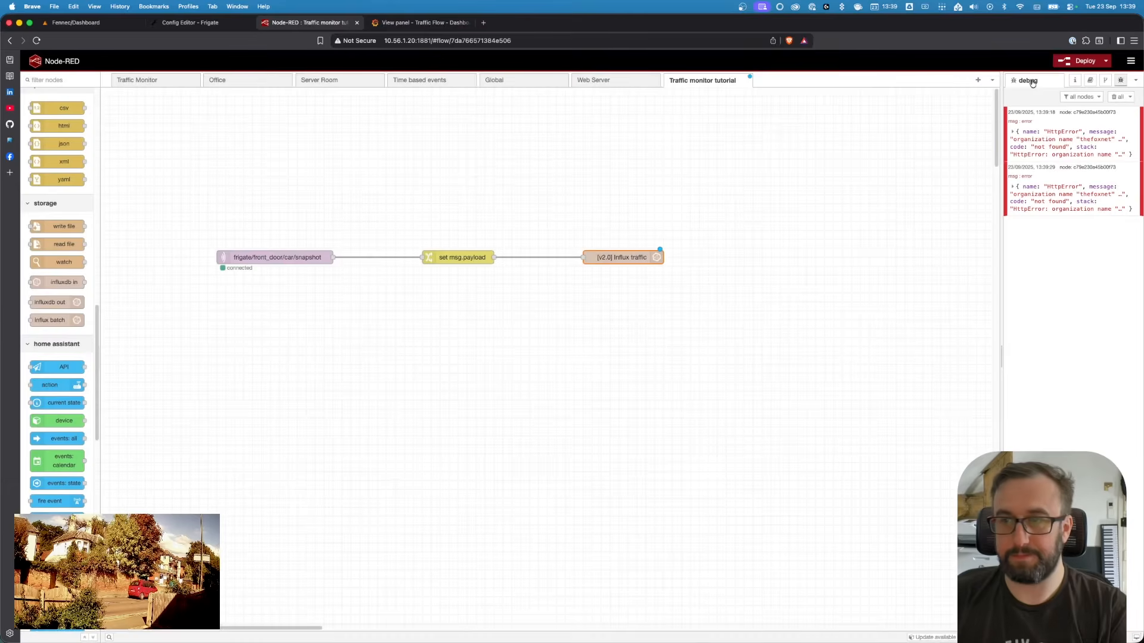
Deploy the flow again and dismiss the deployment notice
click(1080, 61)
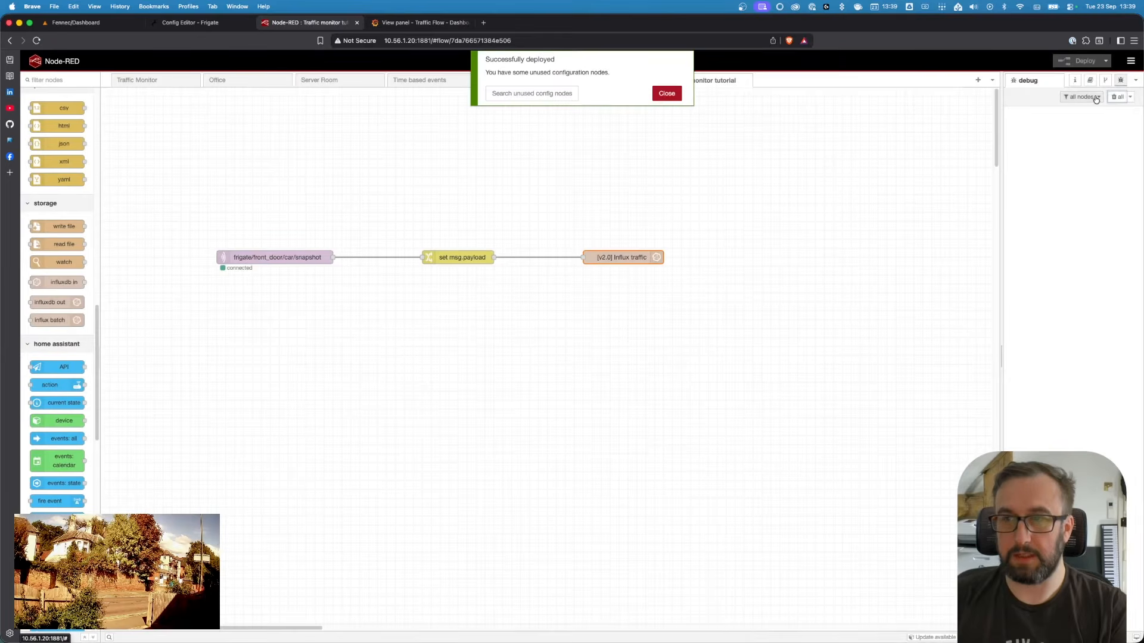
click(666, 93)
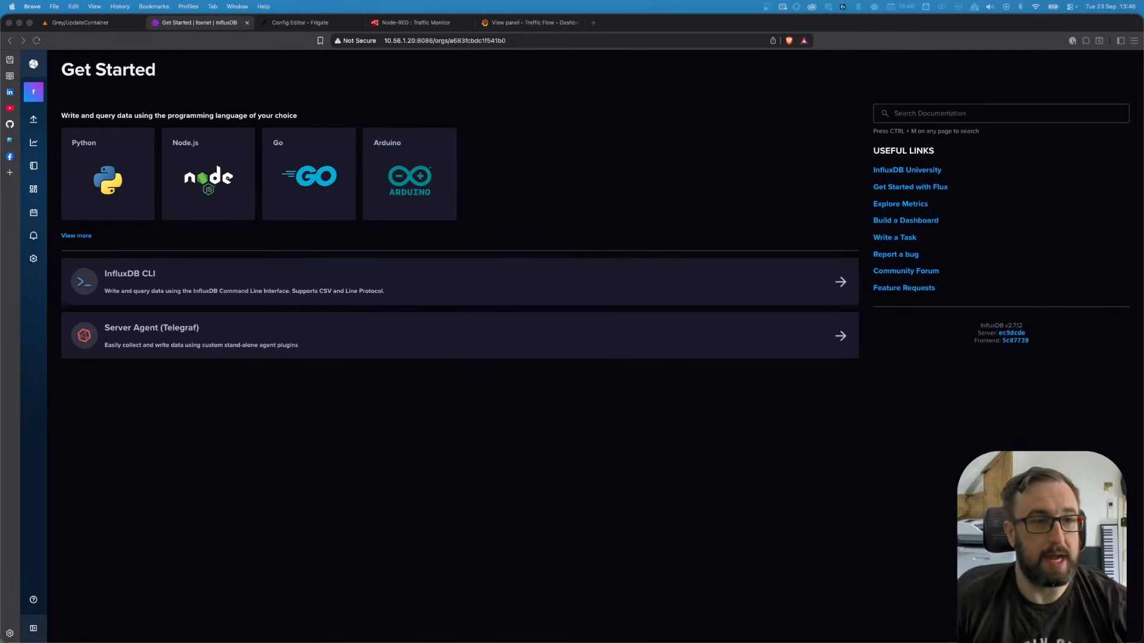
Run the traffic count query in the InfluxDB Data Explorer to check stored data
click(33, 145)
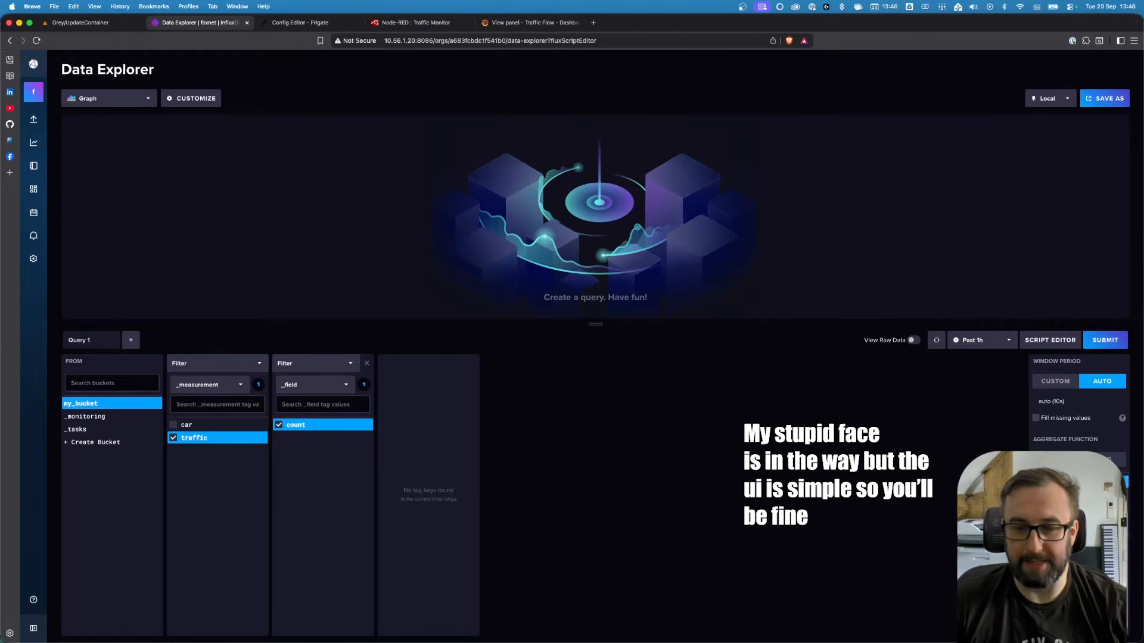
click(1105, 340)
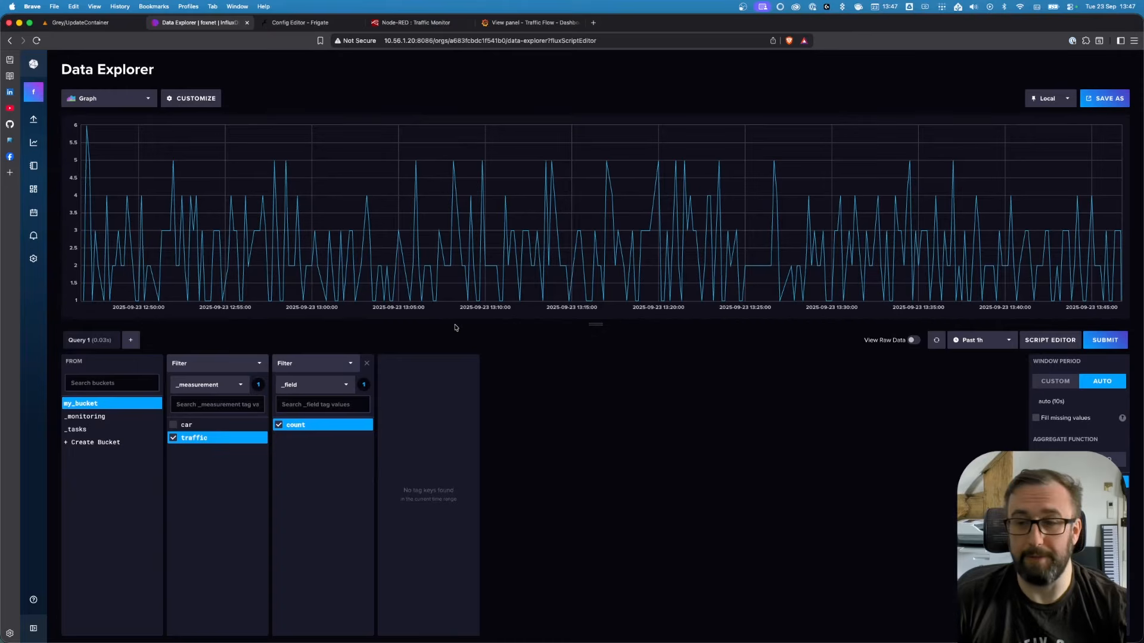
mouse_move(729, 274)
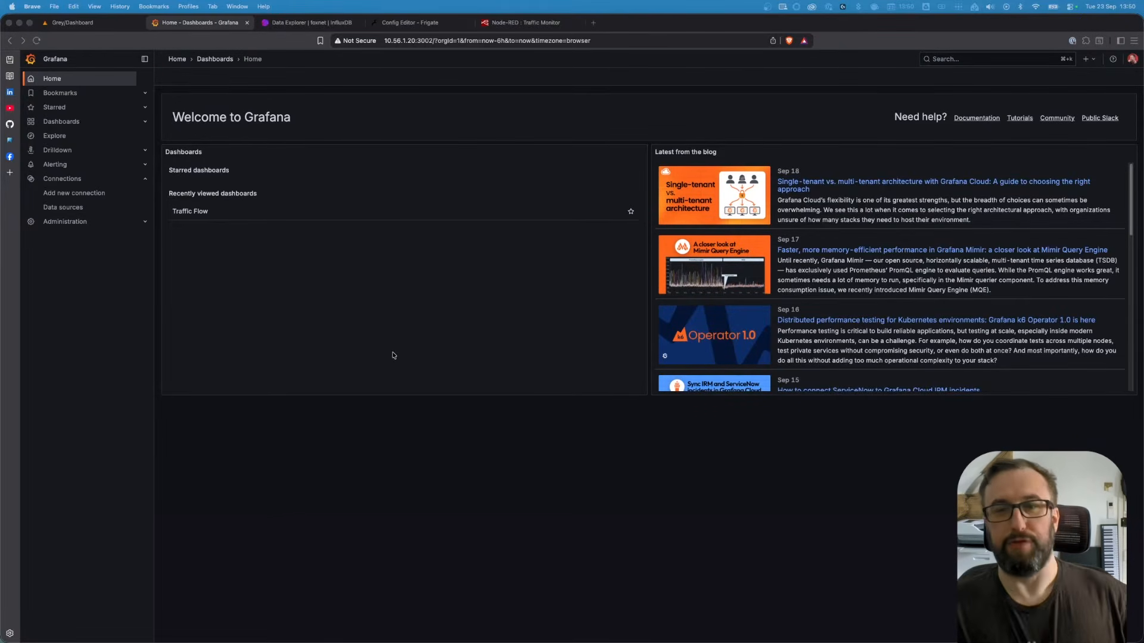
Add a new InfluxDB data source from Grafana's add new connection page
click(61, 122)
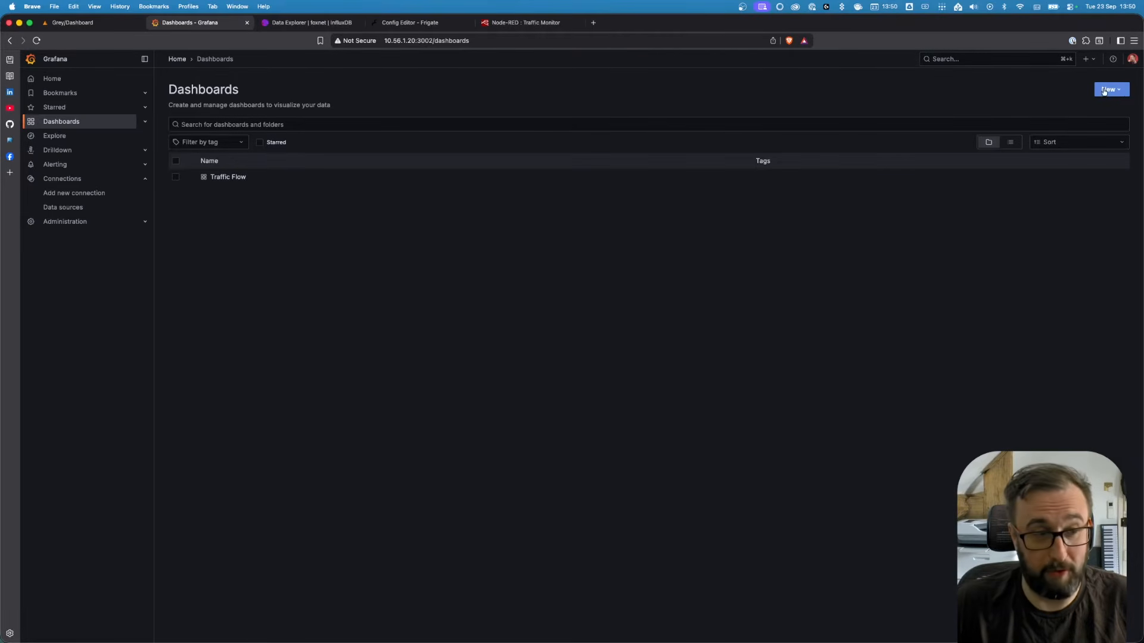
click(76, 193)
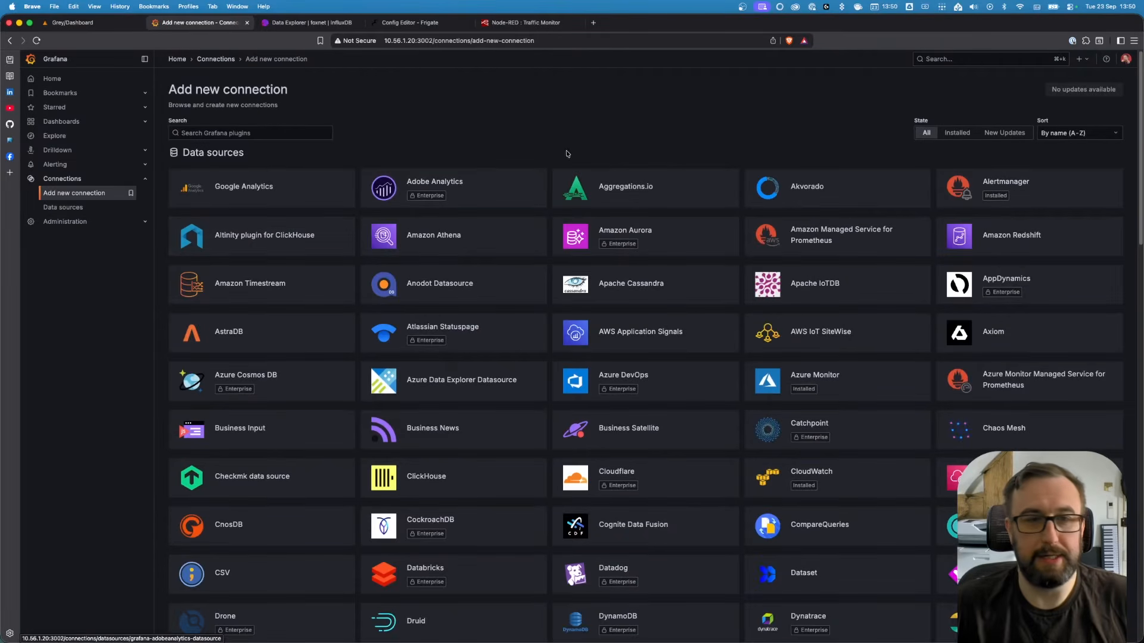
click(242, 132)
text(influx)
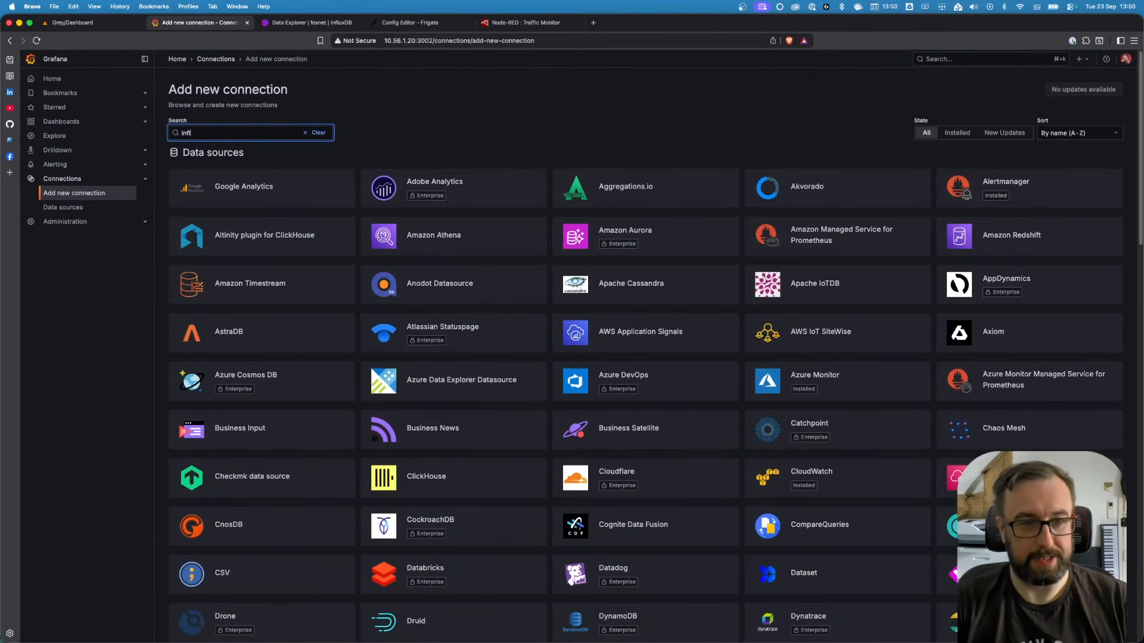
click(279, 191)
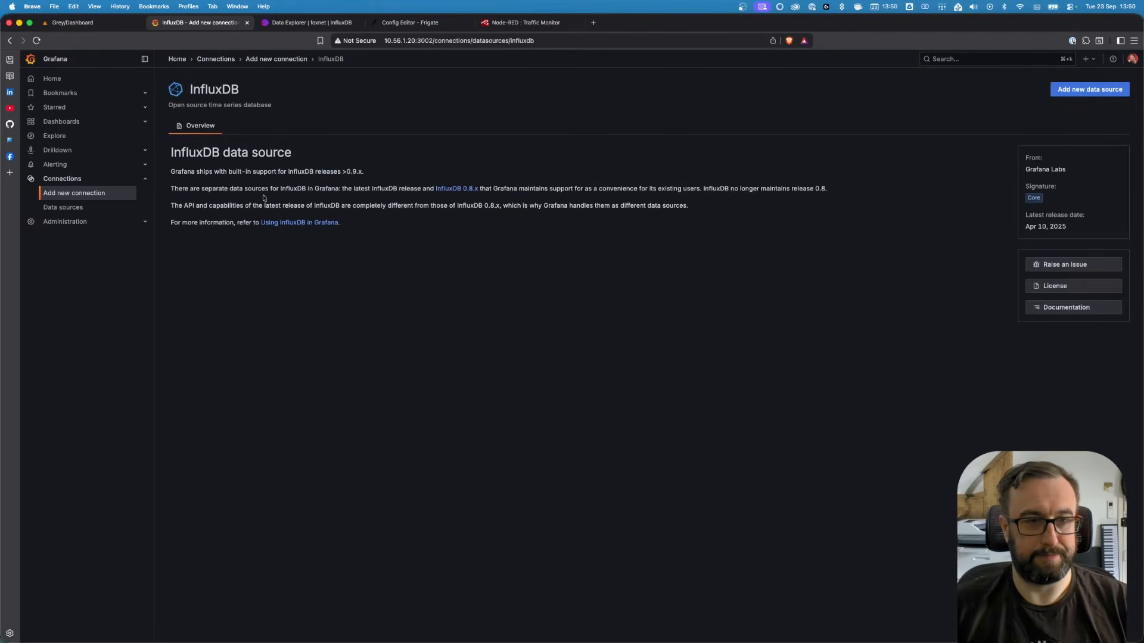
click(1082, 90)
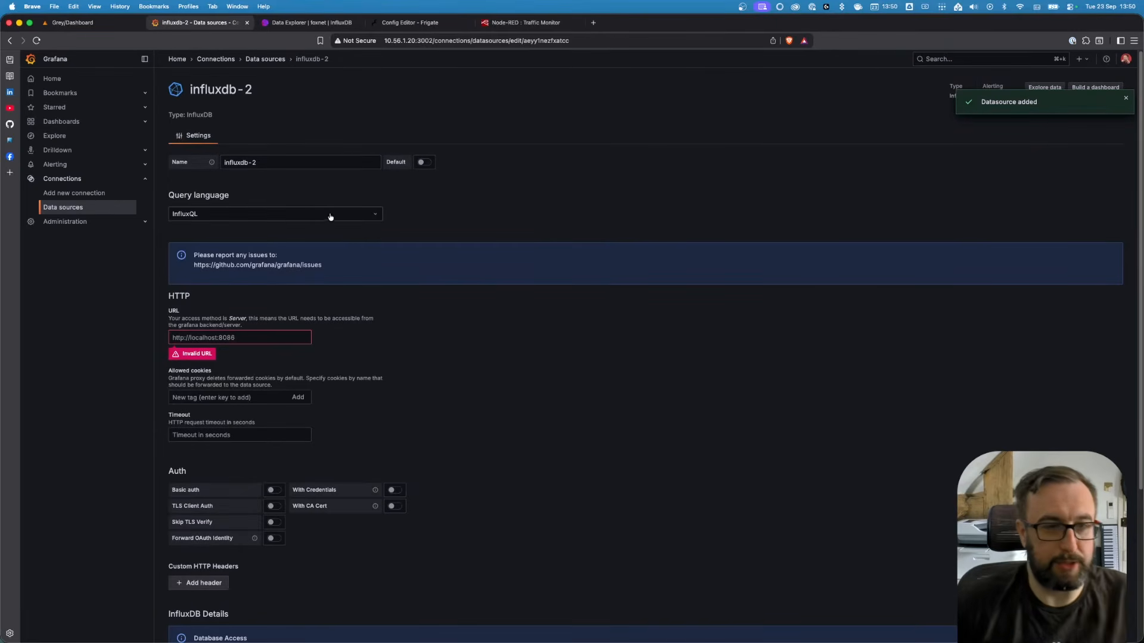
Set the new data source's query language to Flux
click(259, 217)
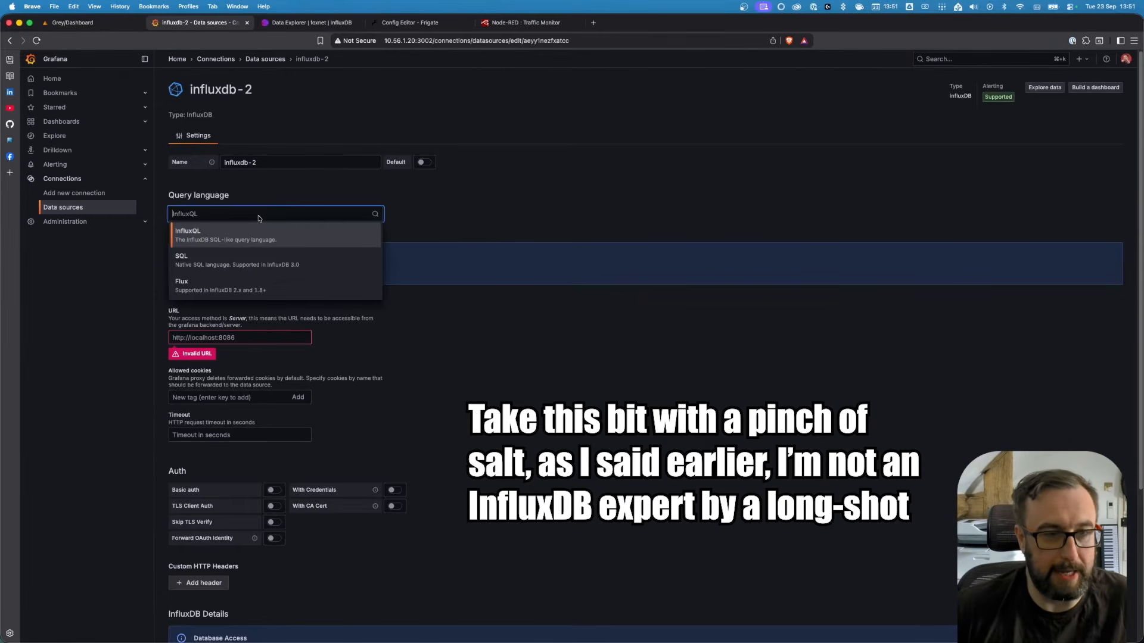
click(295, 290)
scroll(307, 446, down, 3)
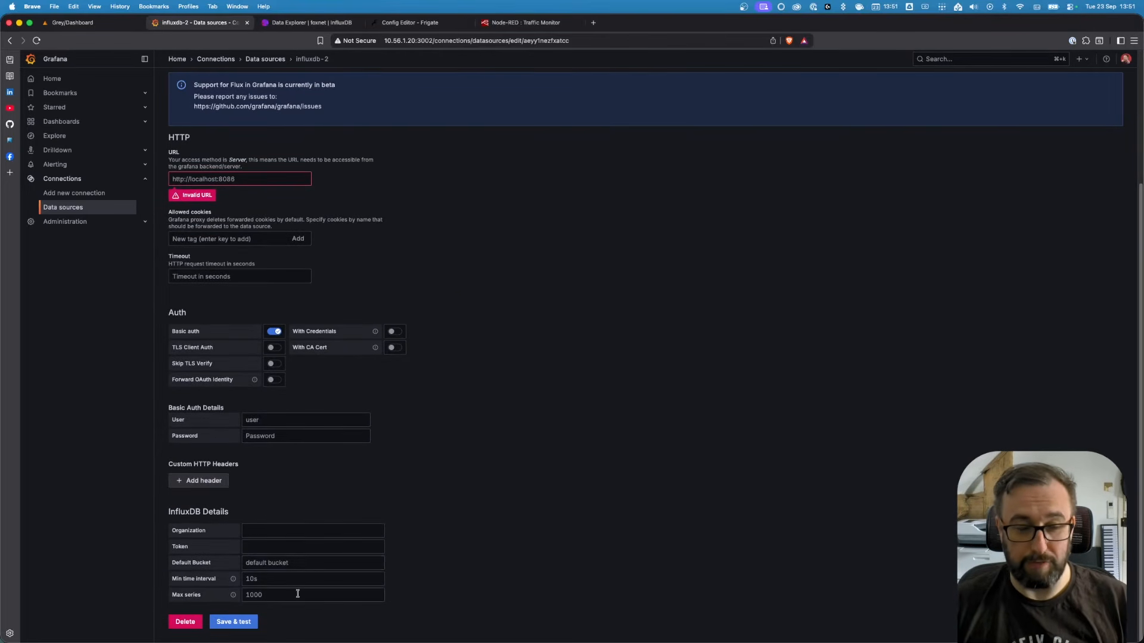
scroll(297, 583, up, 3)
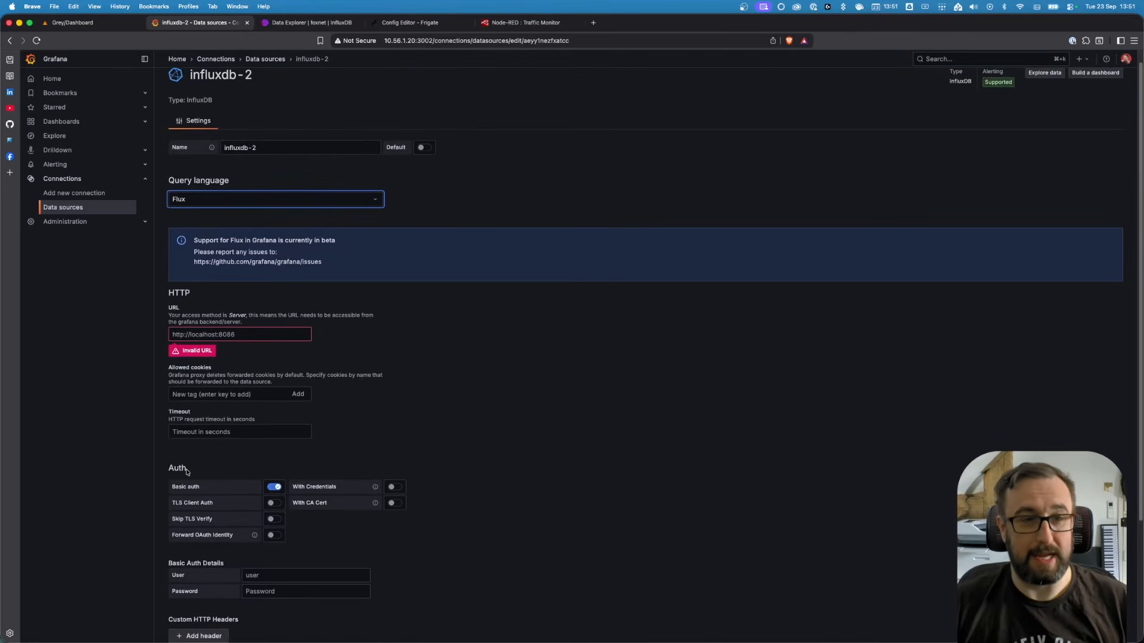
scroll(376, 417, up, 1)
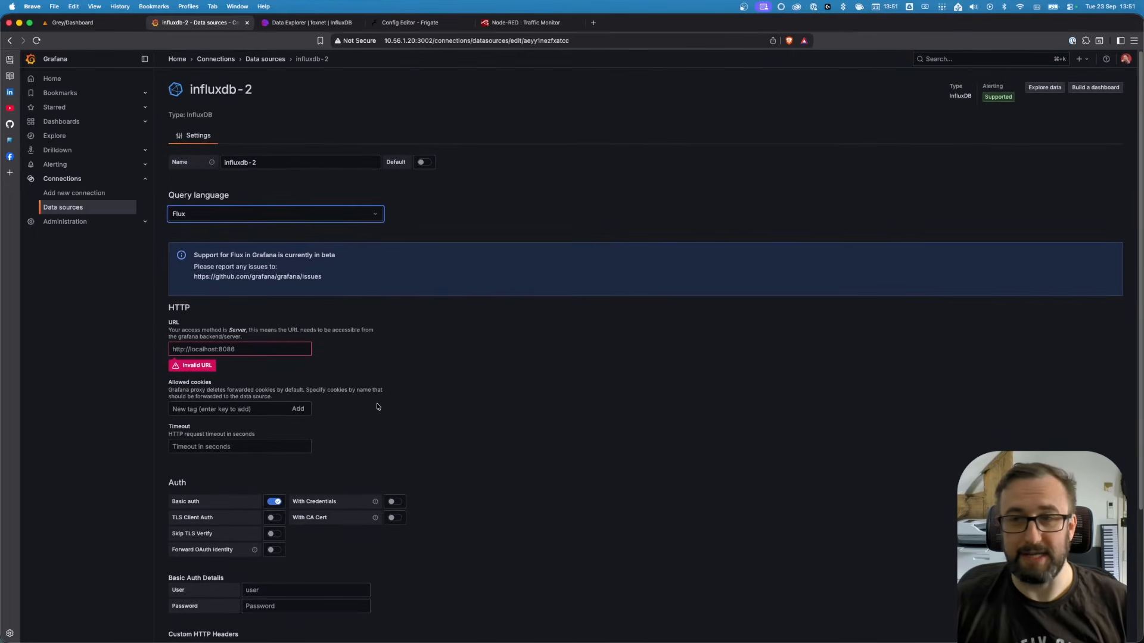
Create a new dashboard and add a visualization using the influxdb data source
click(64, 122)
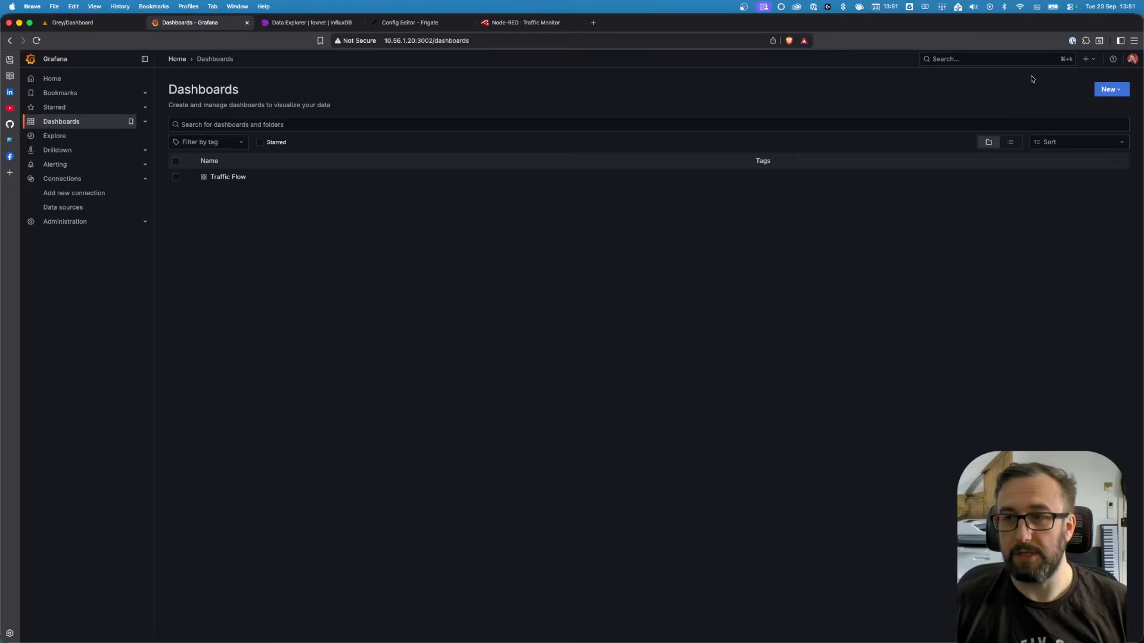
click(1109, 89)
click(1108, 109)
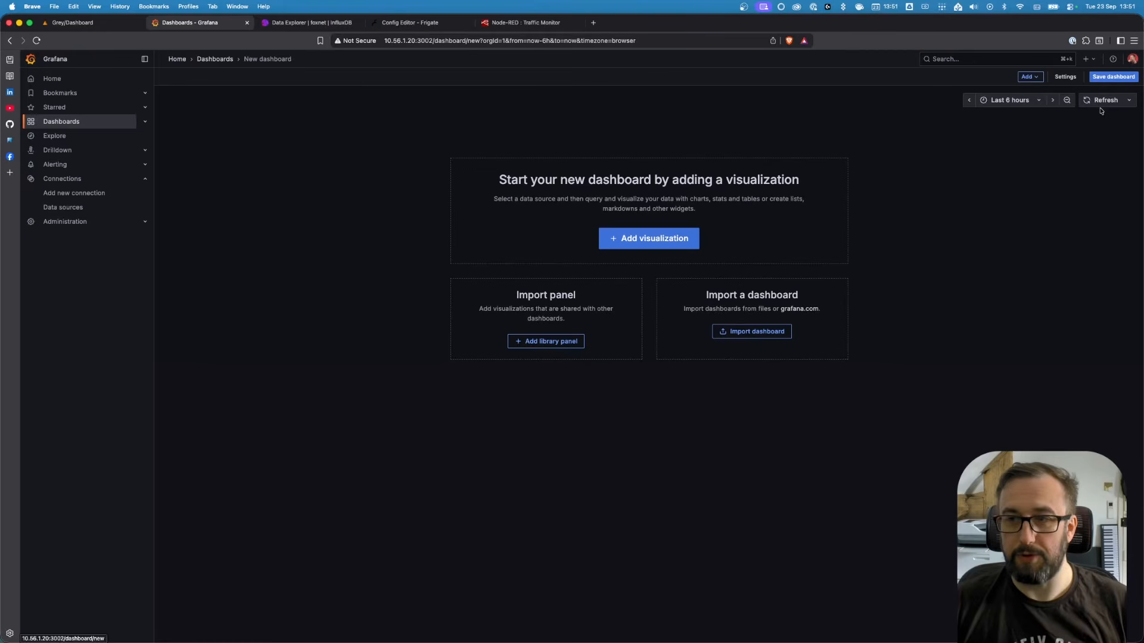
click(658, 238)
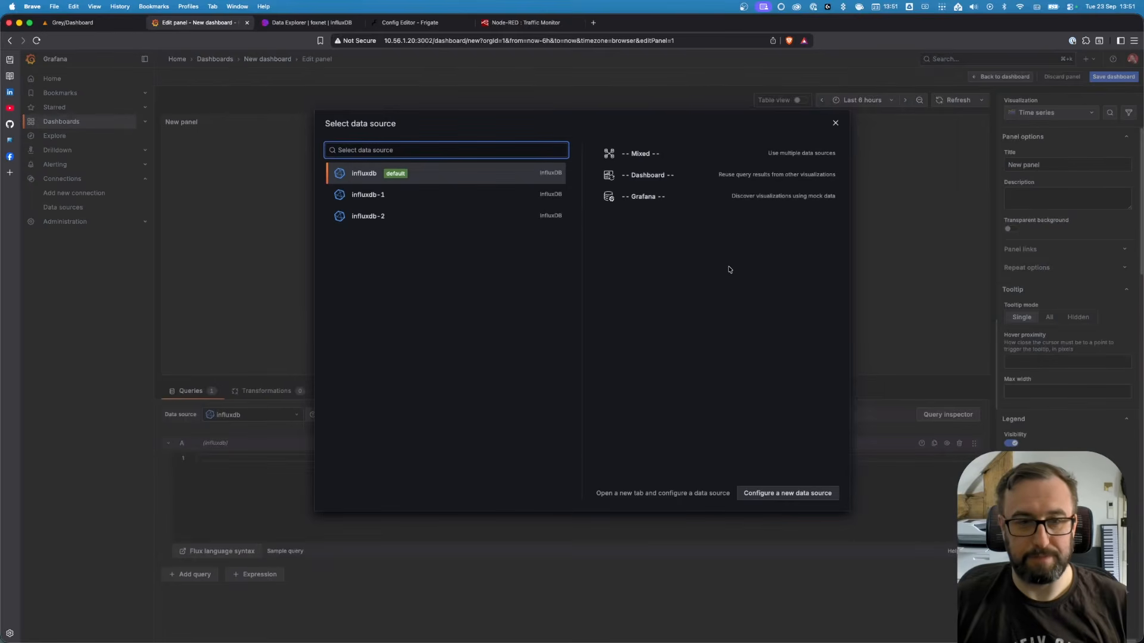
click(365, 176)
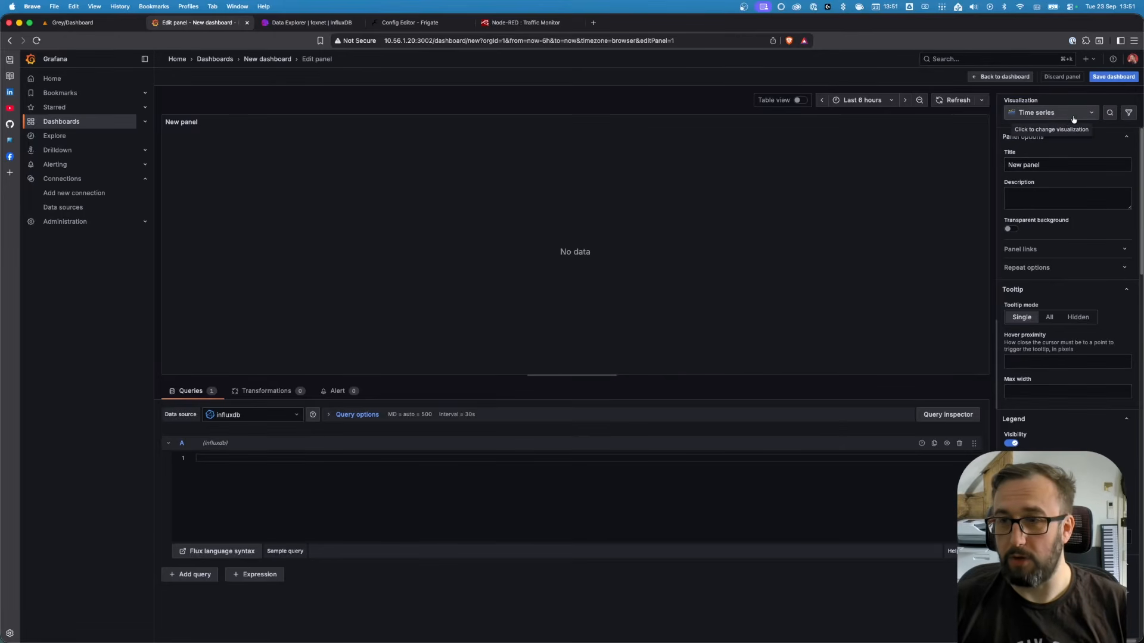
Change the panel's visualization type to Bar chart
click(1040, 113)
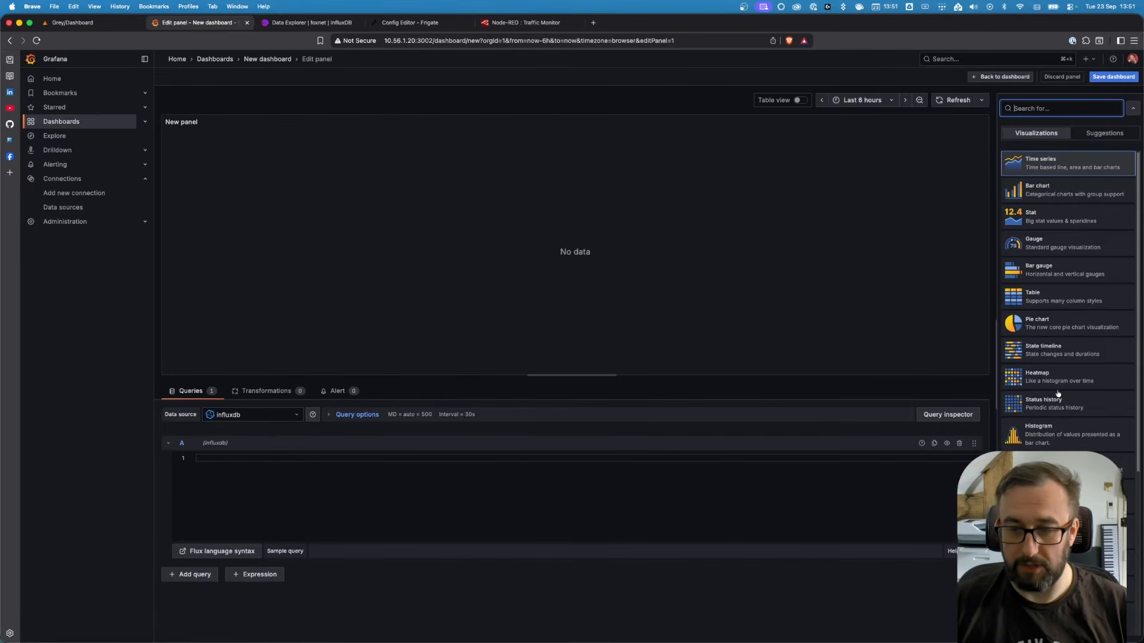
scroll(1036, 355, down, 8)
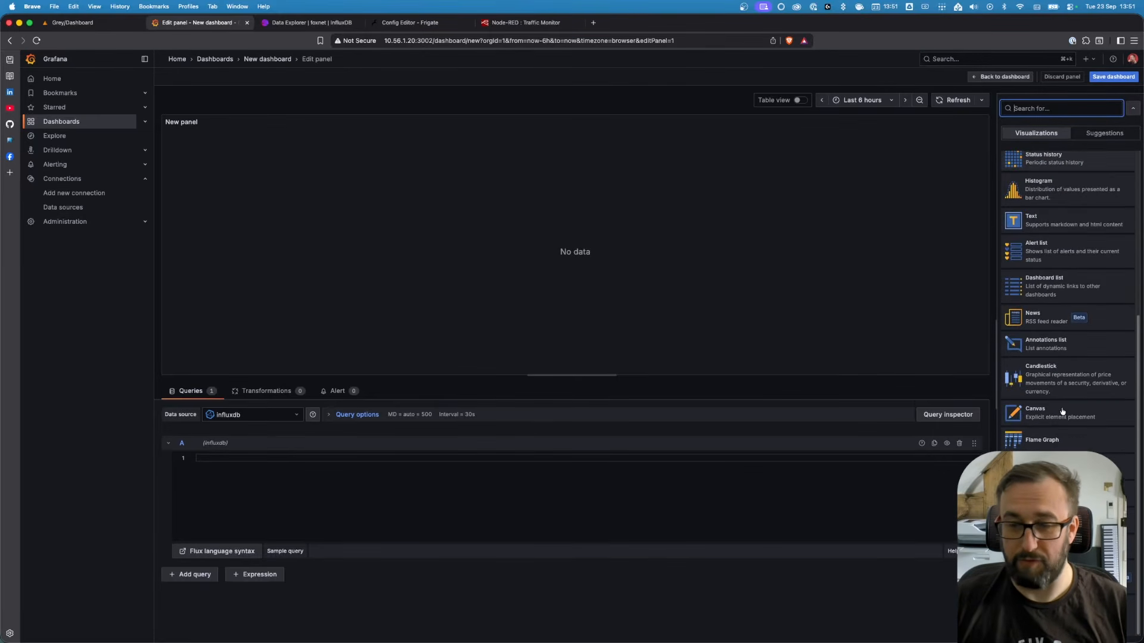
scroll(1062, 411, up, 10)
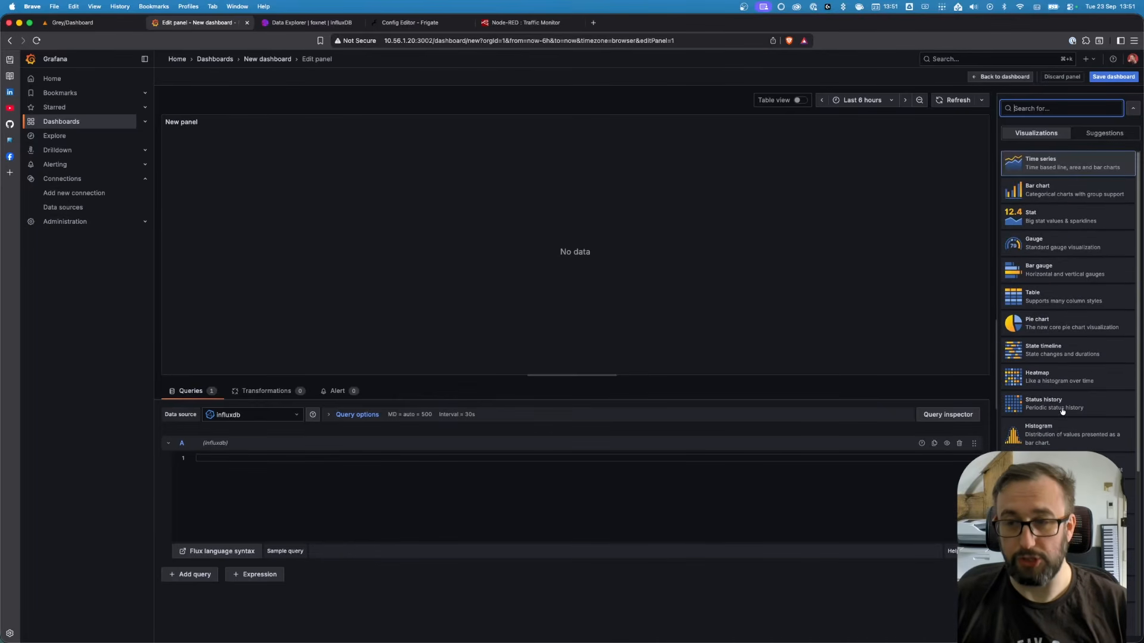
scroll(1062, 411, down, 6)
scroll(1062, 411, up, 7)
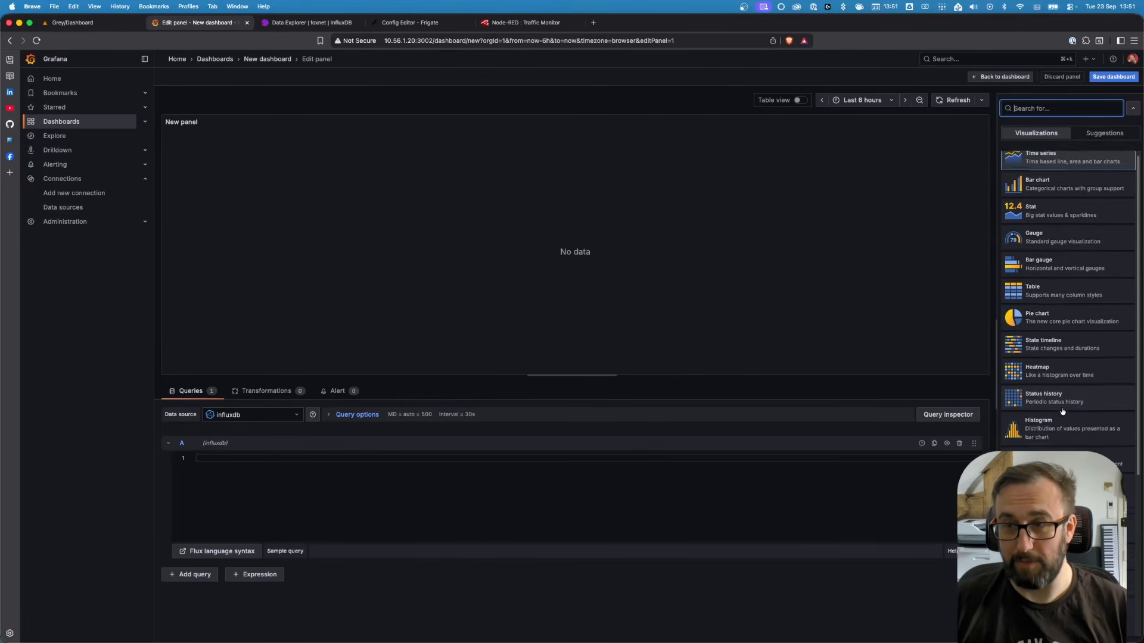
click(1048, 190)
Set the panel title to Traffic over 5 mins
triple_click(1036, 165)
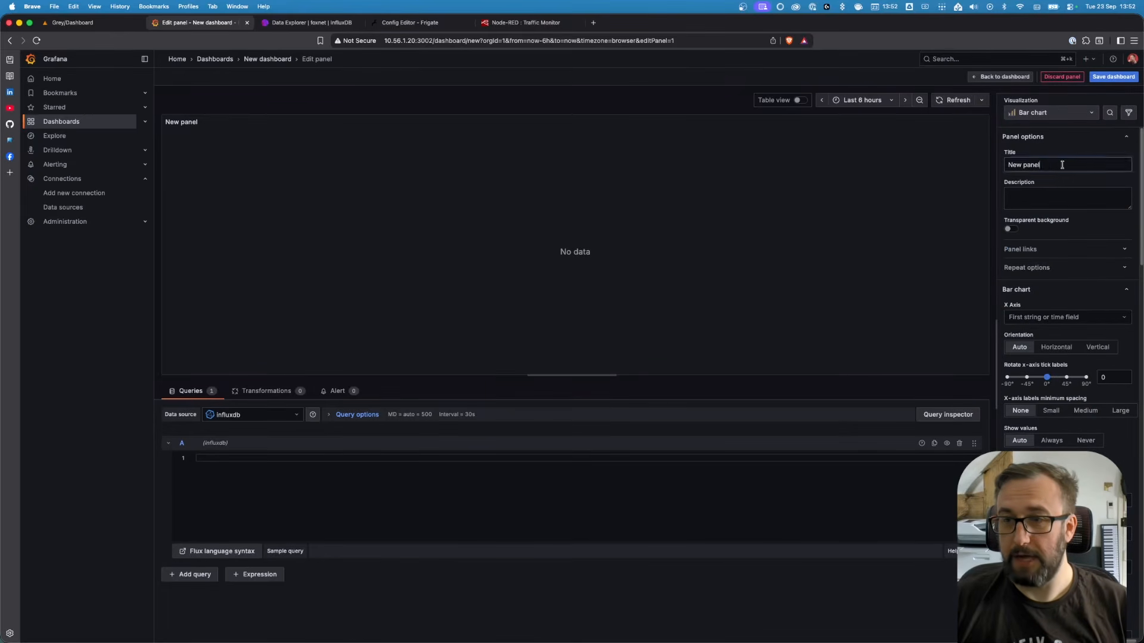
text(Traffi)
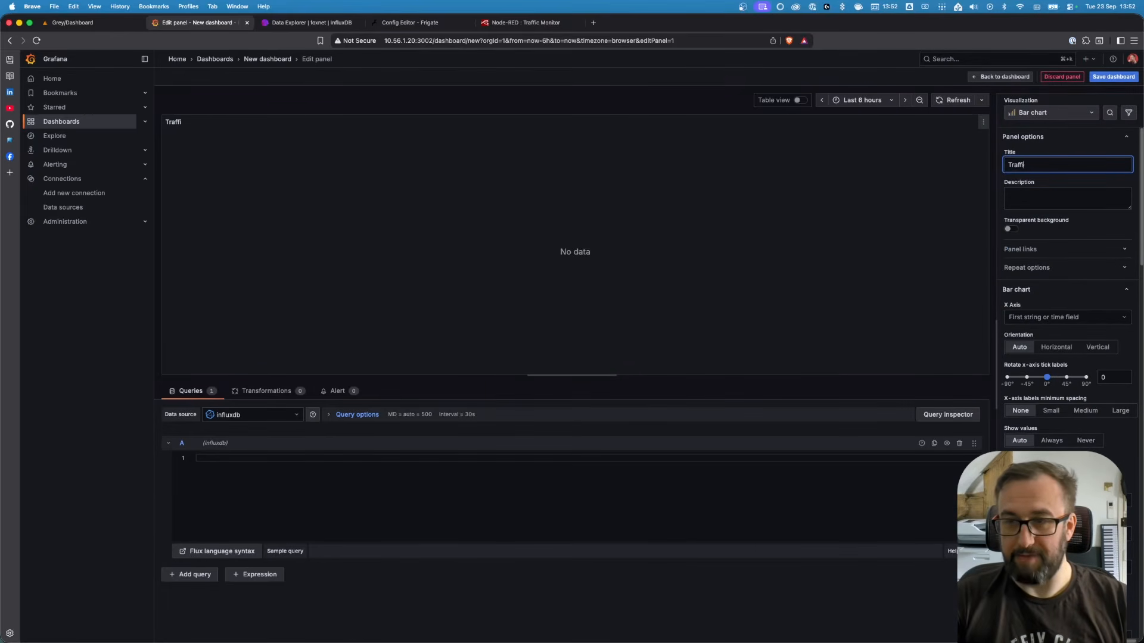
text(c over 5 mins)
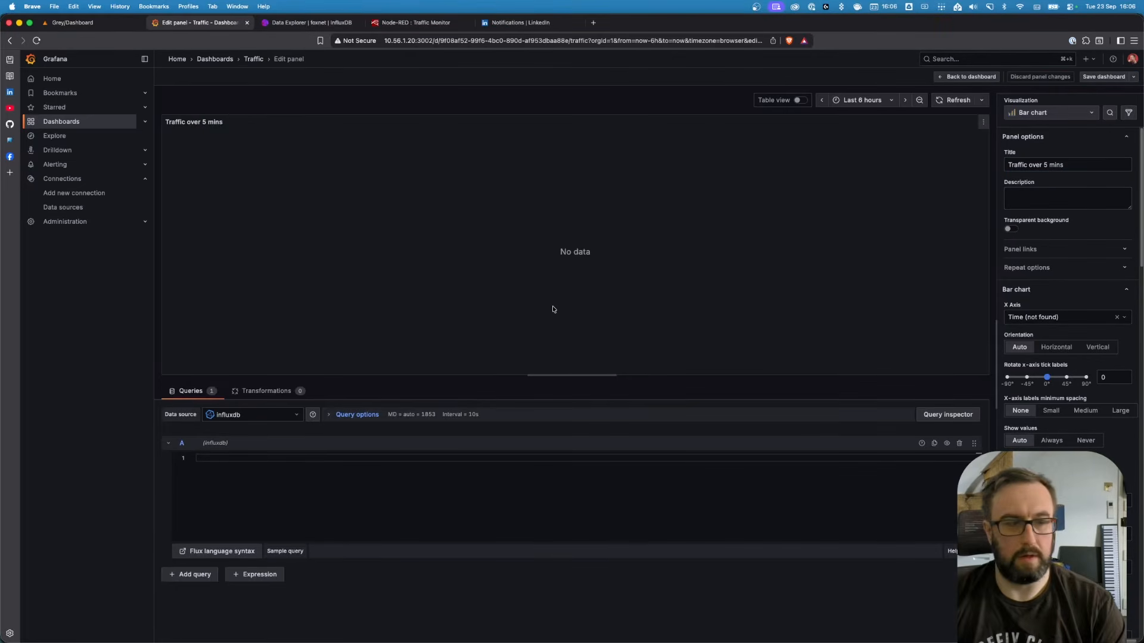
click(1063, 165)
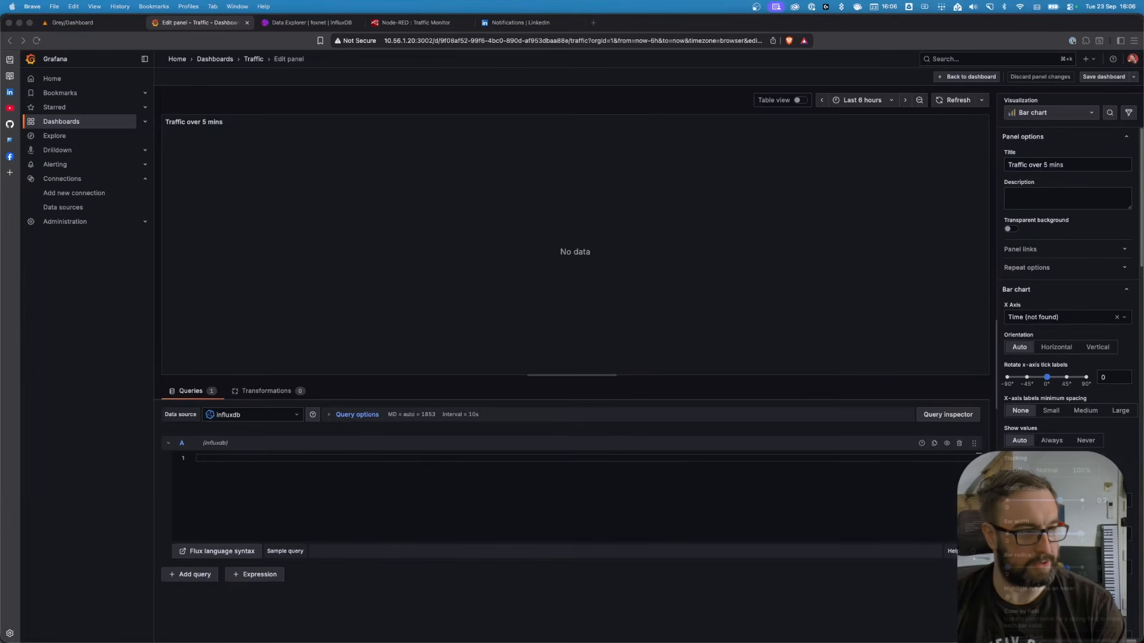
Paste the Flux query into the panel's query editor
click(879, 216)
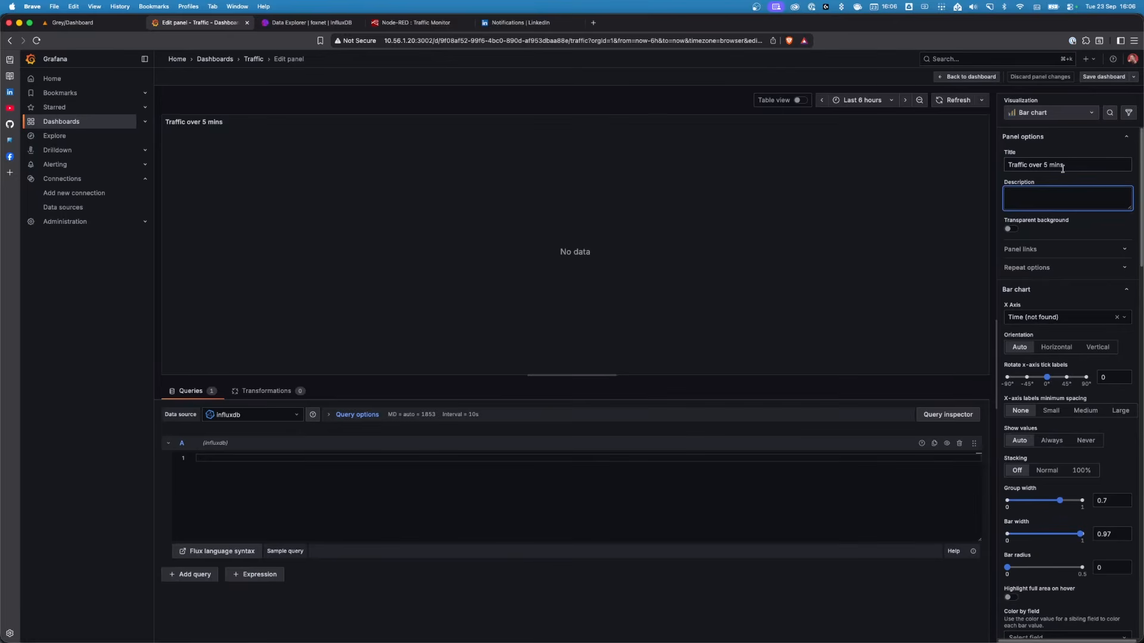
click(532, 465)
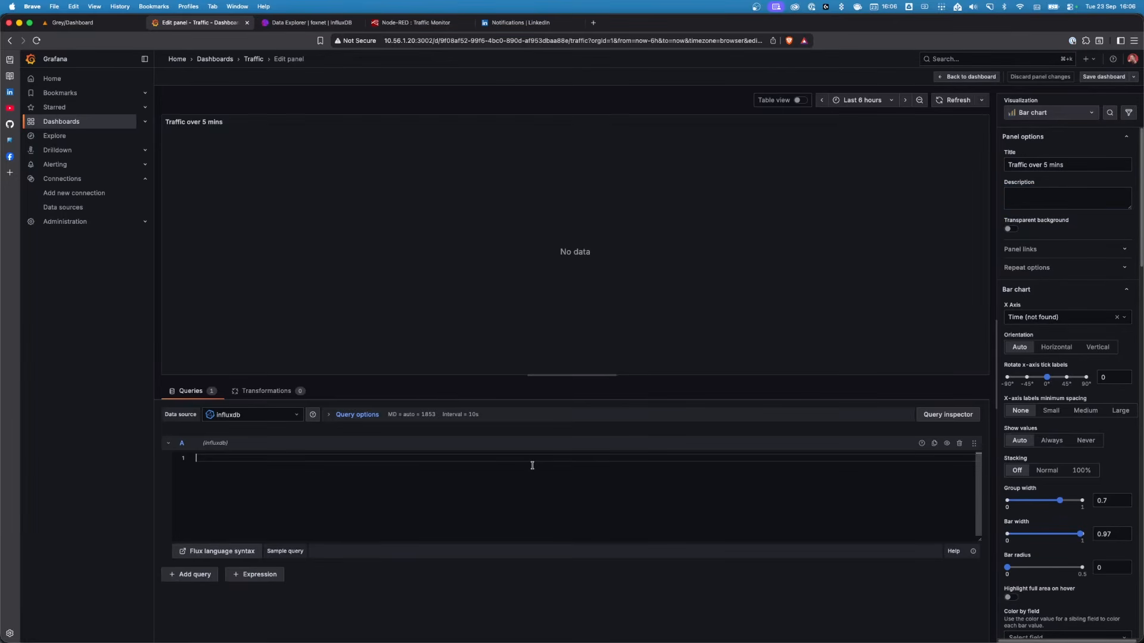
text(from(bucket: "my_bucket")   |> range(start: v.timeRangeStart, stop: v.timeRangeStop)   |> filter(fn: (r) => r._measurement == "traffic" and r._field == "count")   |> aggregateWindow(every: 5m, fn: sum, createEmpty: false))
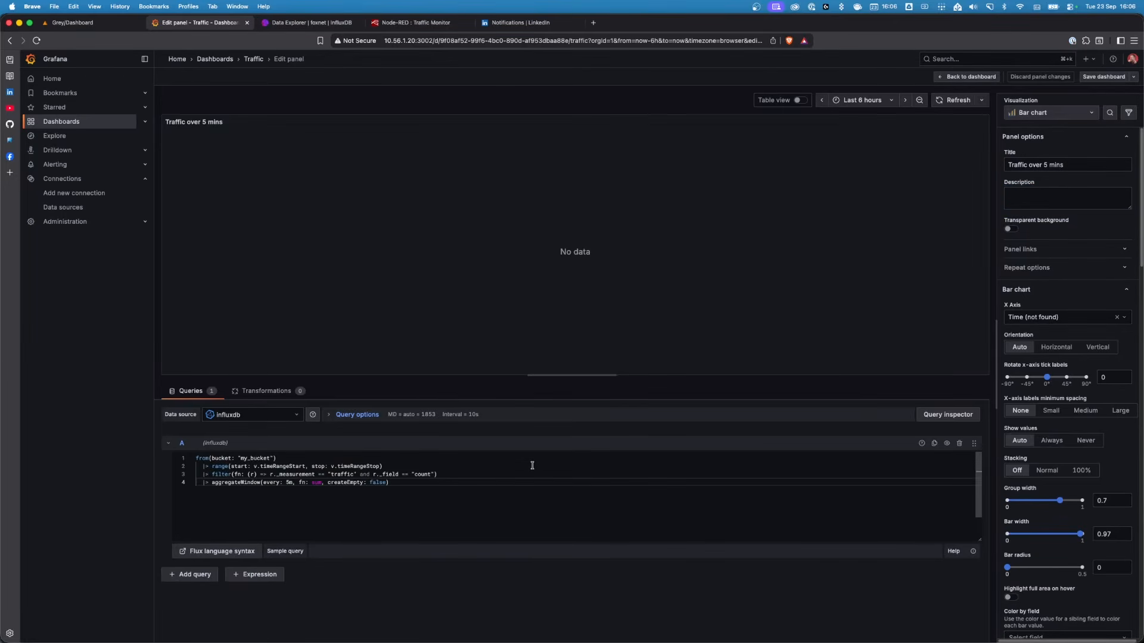
Examine the query's bucket and range lines alongside the dashboard's time range picker
click(559, 471)
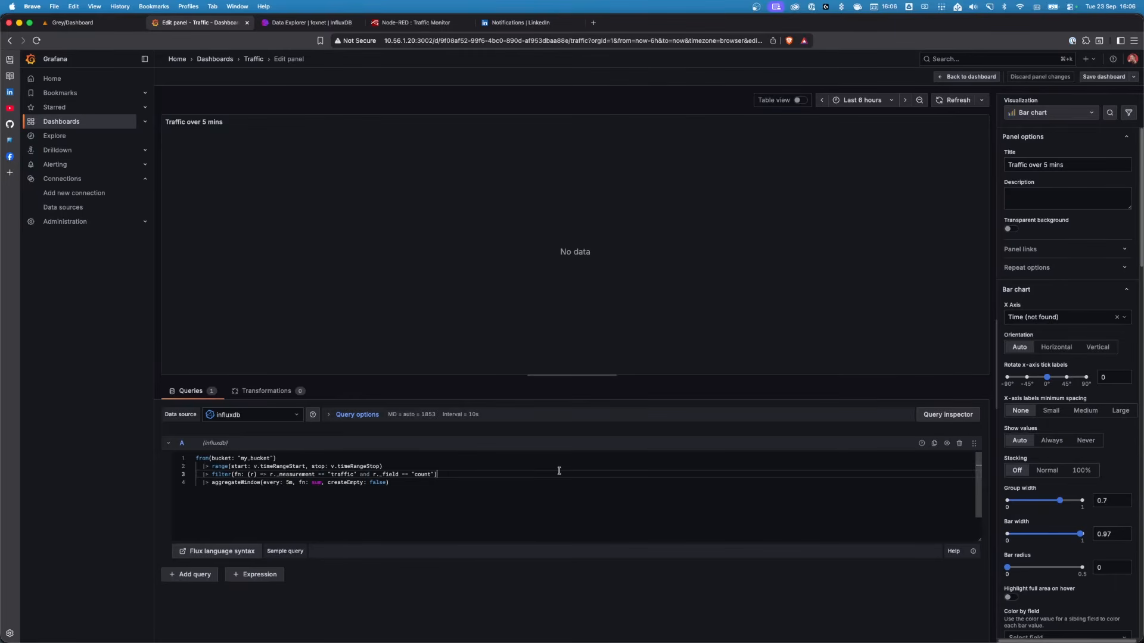
double_click(252, 460)
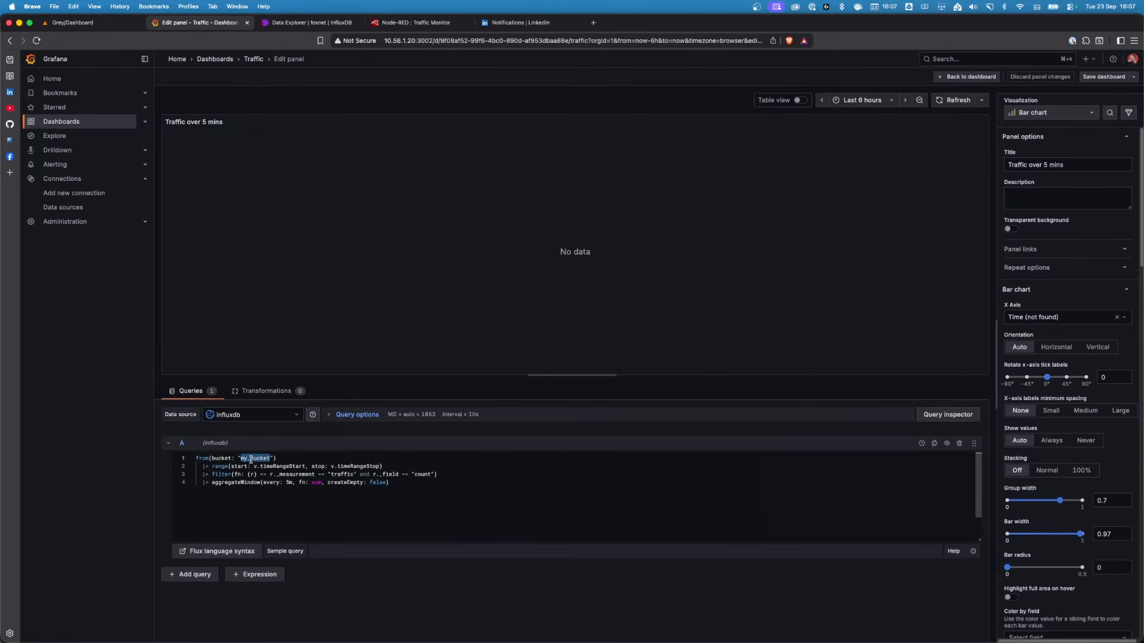
double_click(276, 465)
double_click(354, 467)
drag(253, 467, 306, 464)
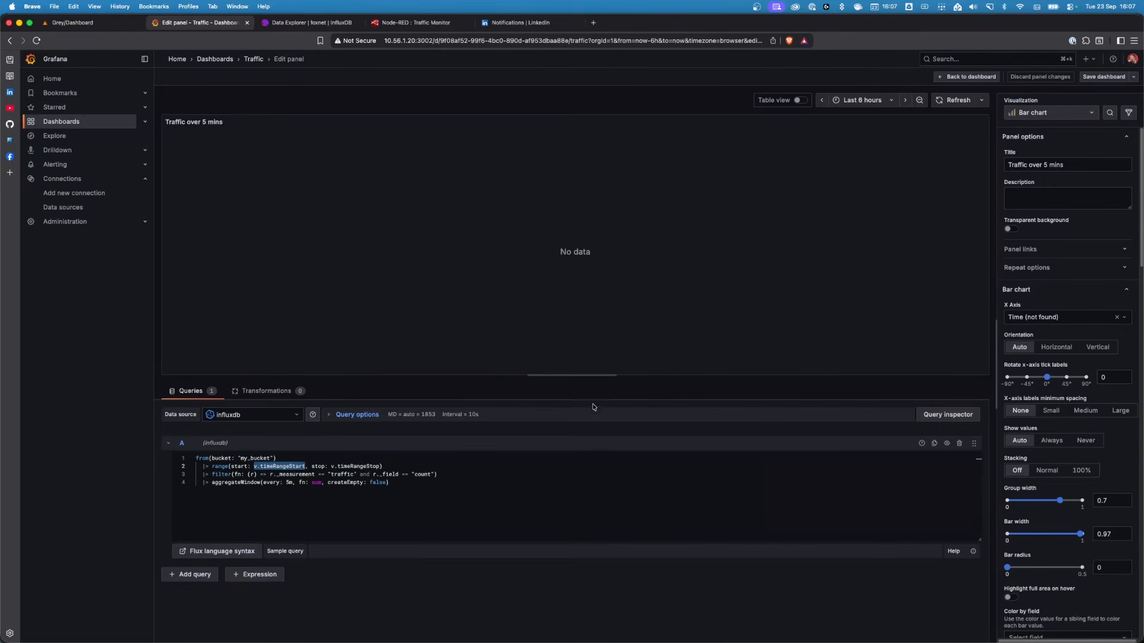
click(887, 101)
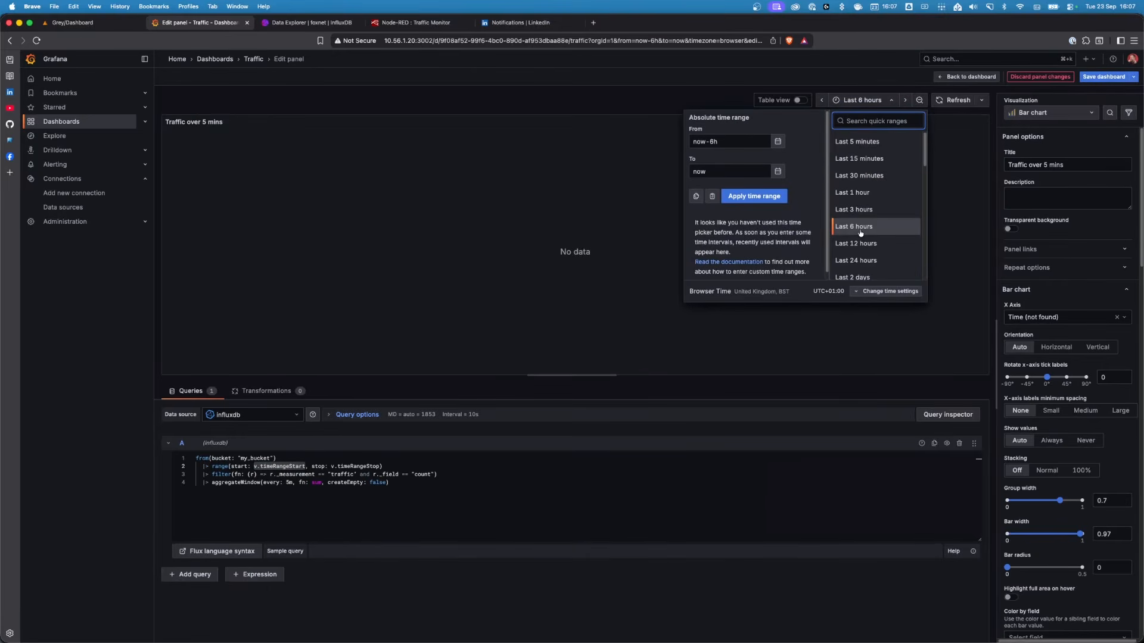
click(739, 448)
Examine the query's filter and aggregateWindow lines
click(459, 468)
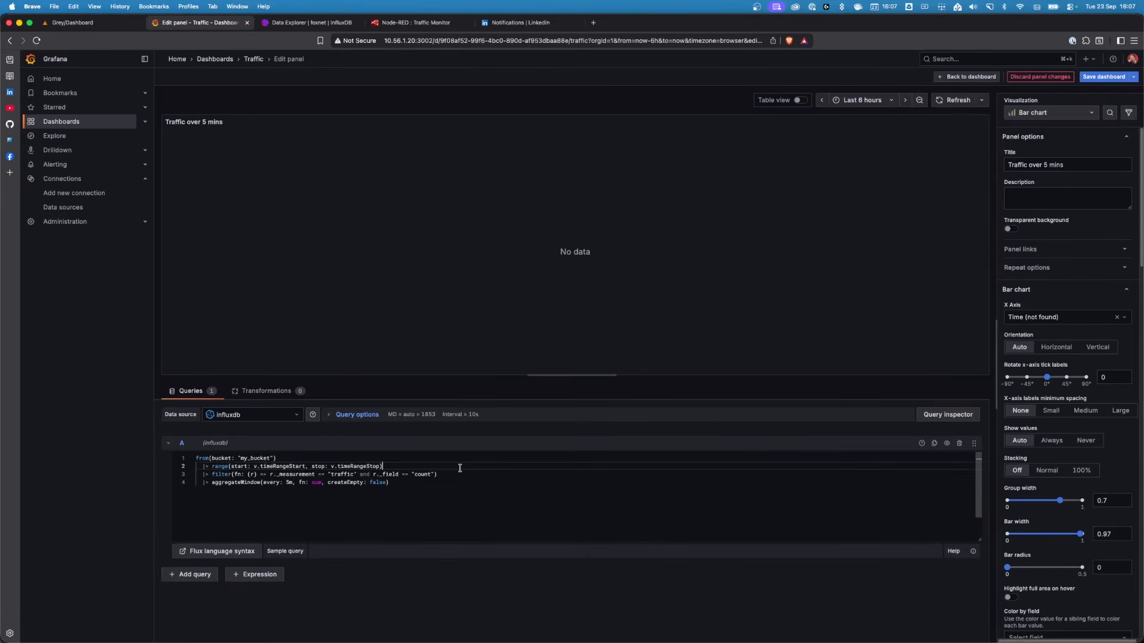
double_click(221, 475)
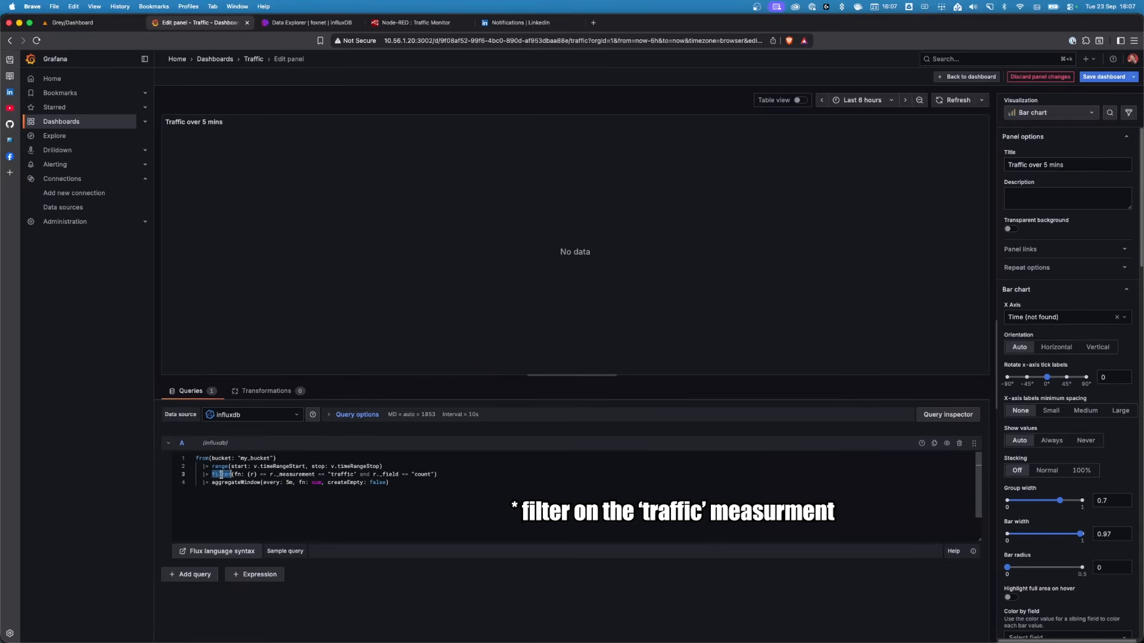
double_click(287, 475)
double_click(427, 474)
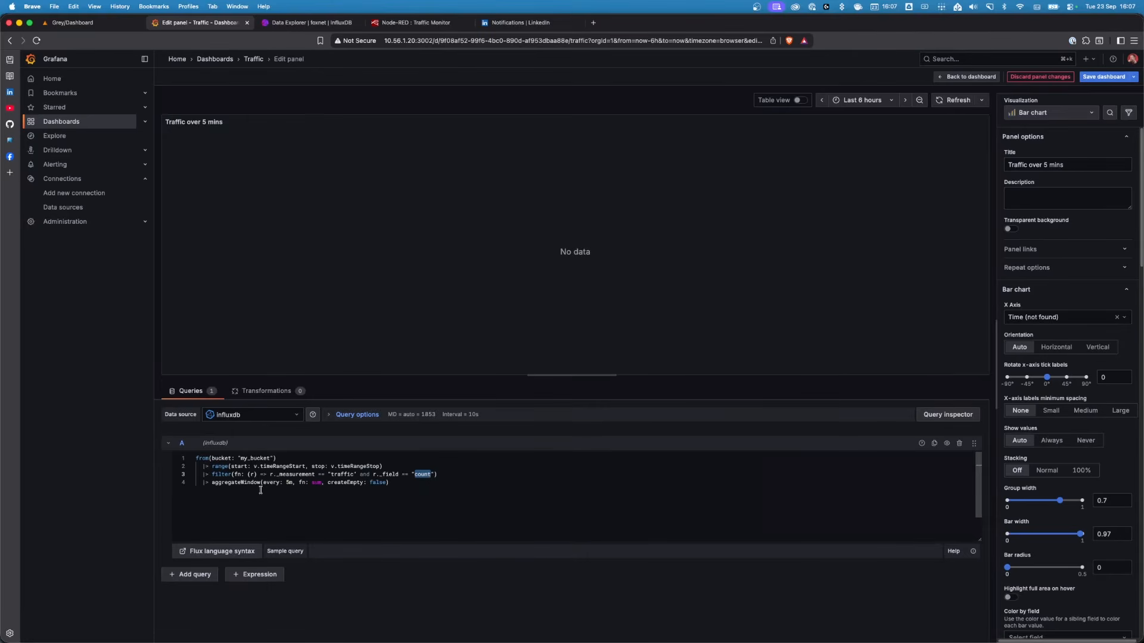
click(225, 496)
double_click(226, 483)
Examine the Node-RED flow and the query's aggregateWindow line
click(394, 23)
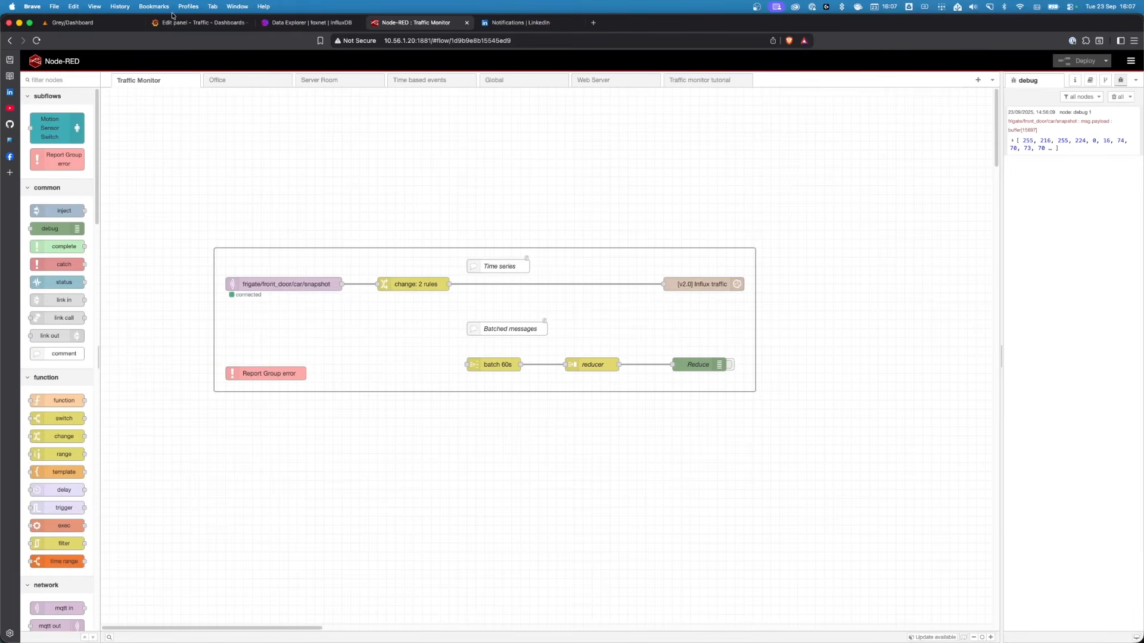
click(194, 23)
click(324, 500)
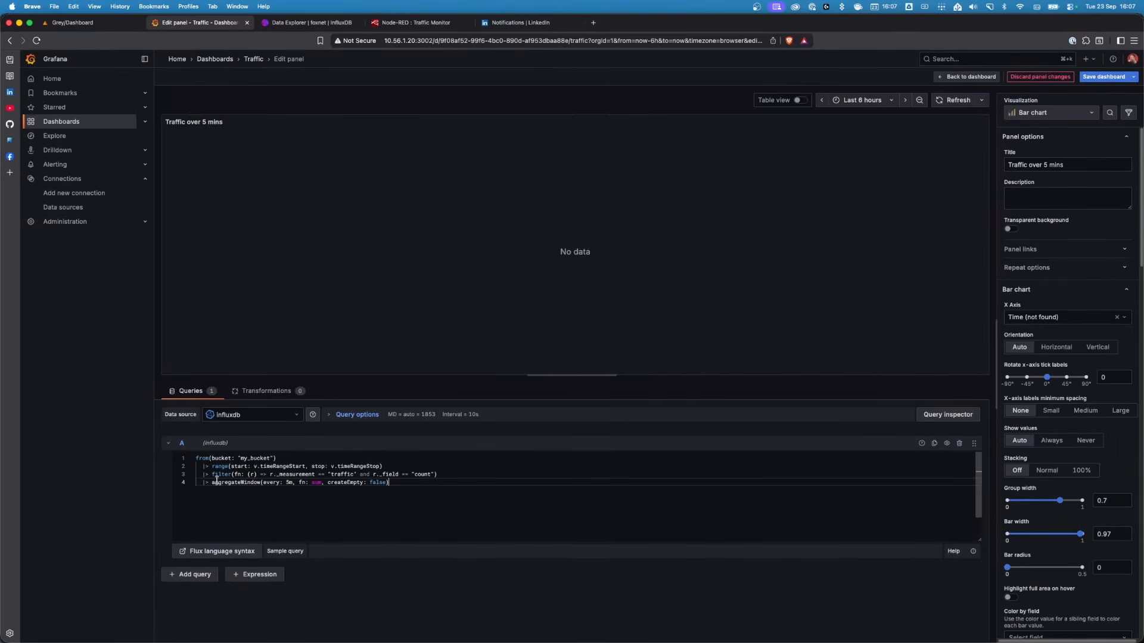
double_click(230, 482)
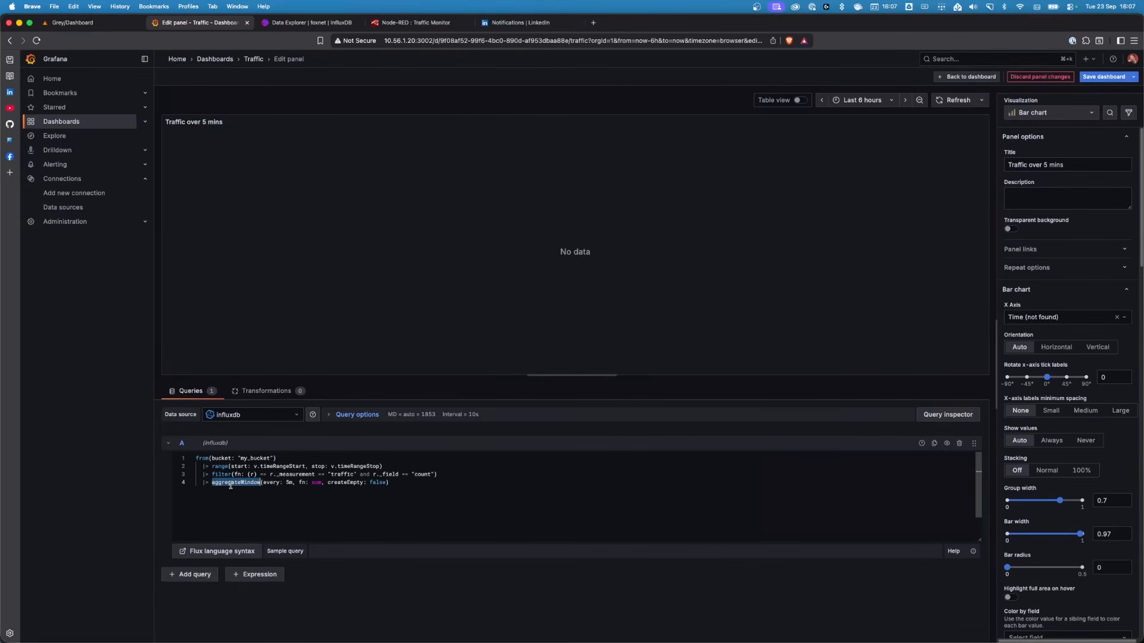
click(238, 497)
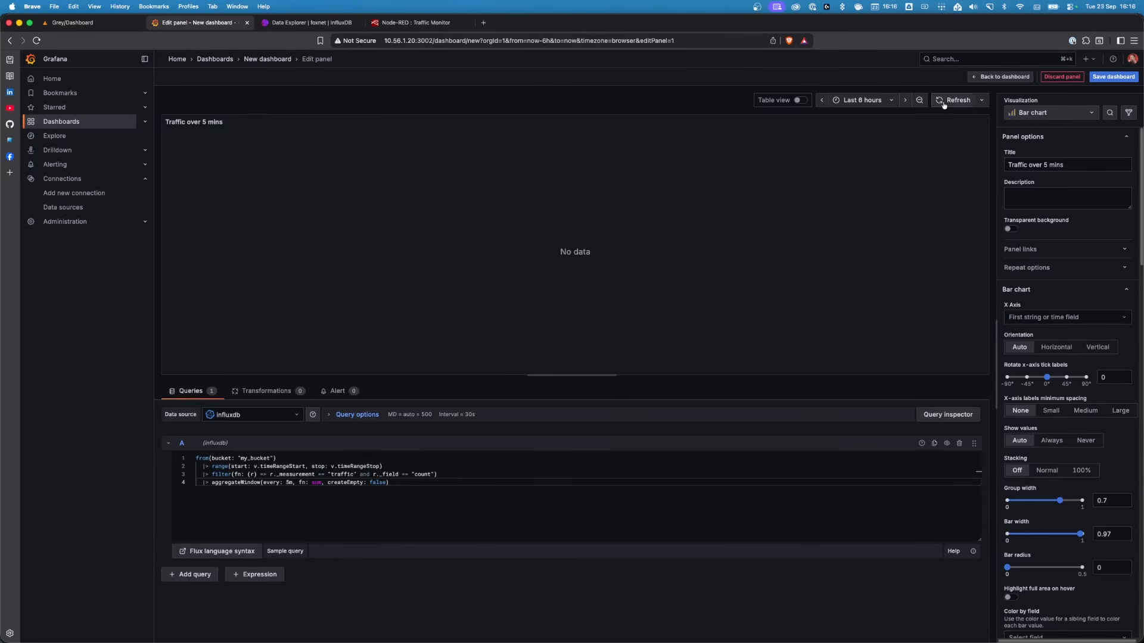
Refresh the panel's data and set the x-axis labels minimum spacing to Small
click(943, 102)
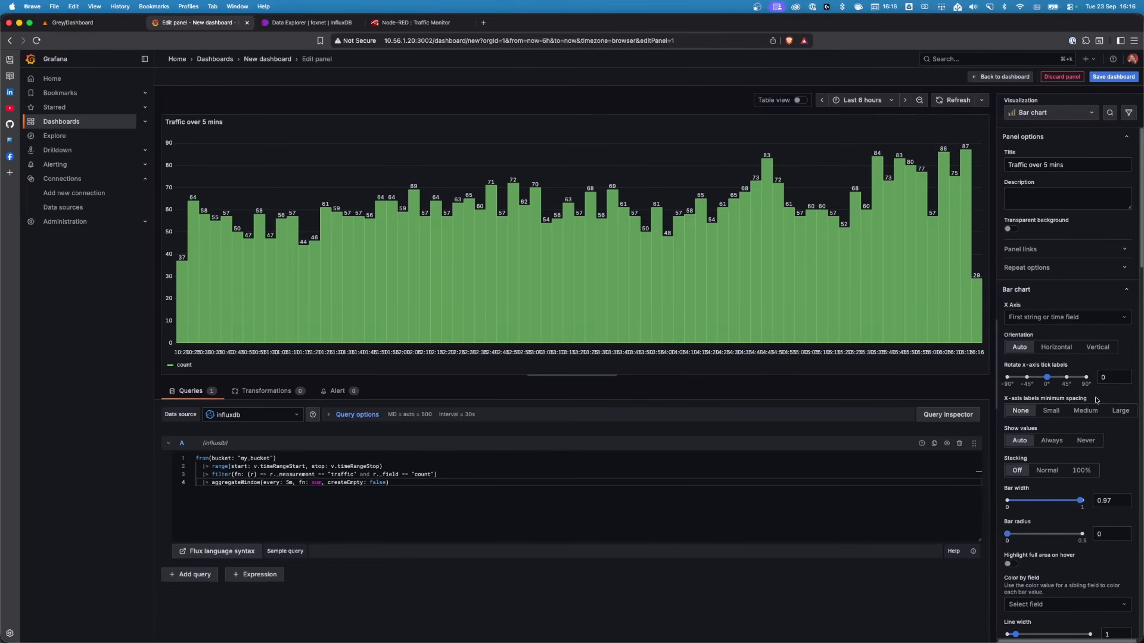
click(1119, 410)
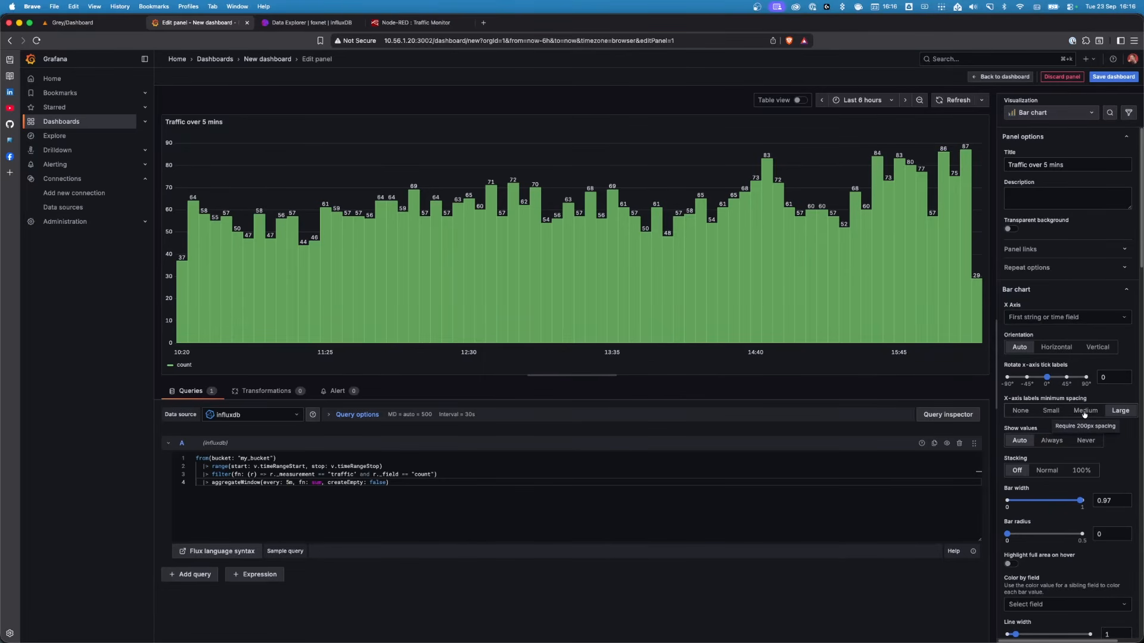
click(1056, 412)
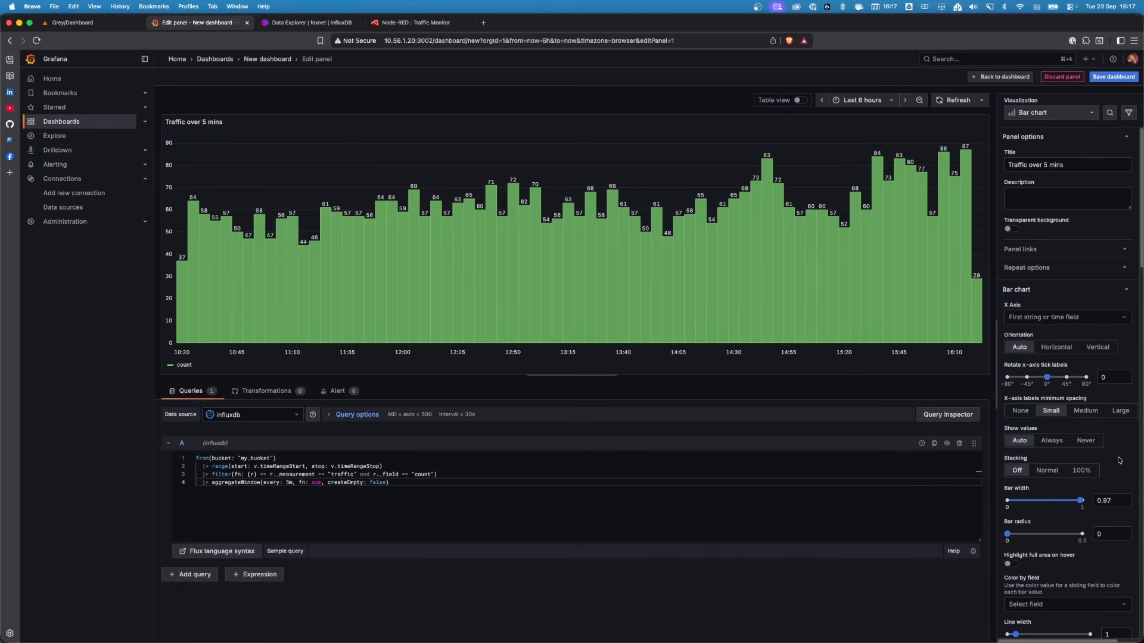
Set the bar width to about 0.93 and the bar radius to about 0.15
scroll(1119, 460, down, 3)
drag(1080, 417, 1082, 419)
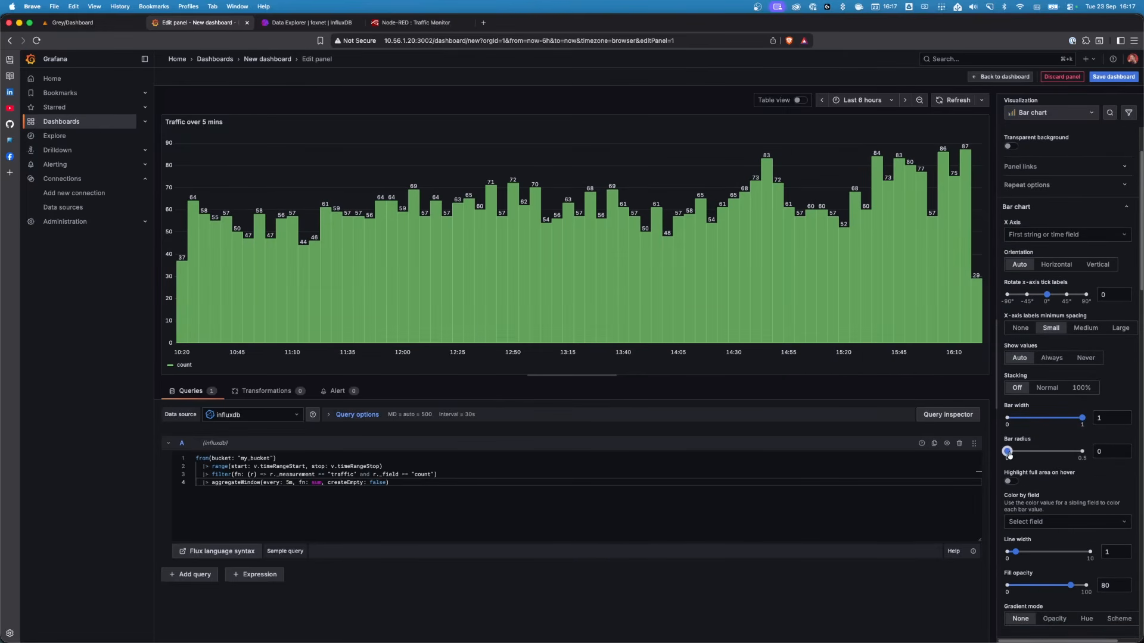
drag(1008, 454, 1032, 454)
drag(1082, 418, 1077, 418)
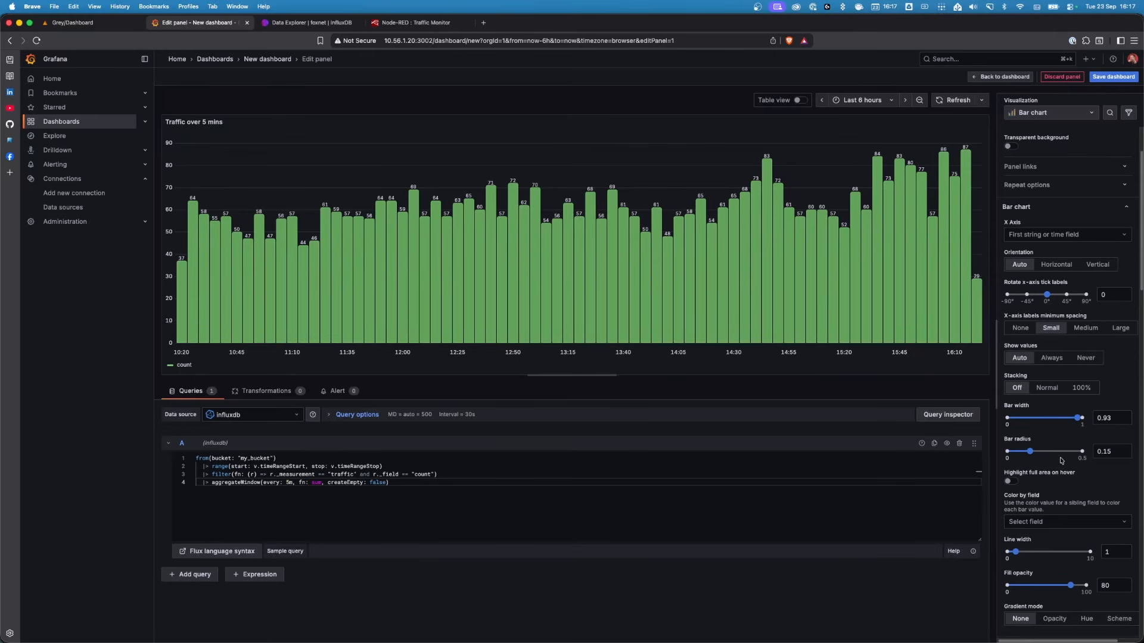
Add a threshold at 20 below the existing 80 threshold
scroll(1061, 480, down, 5)
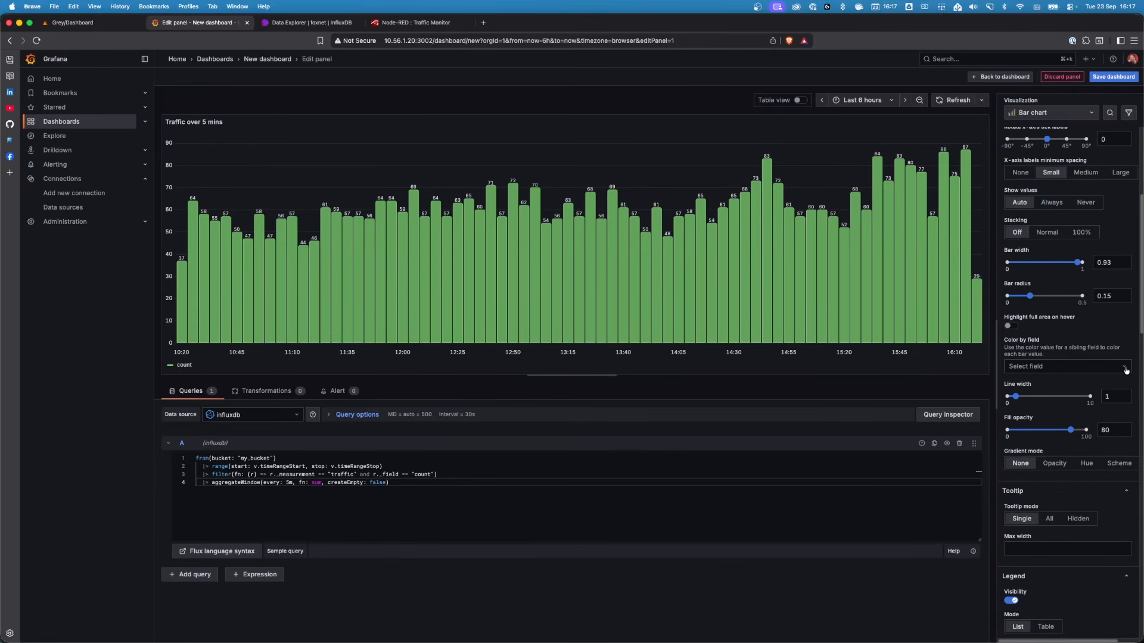
scroll(1061, 375, down, 5)
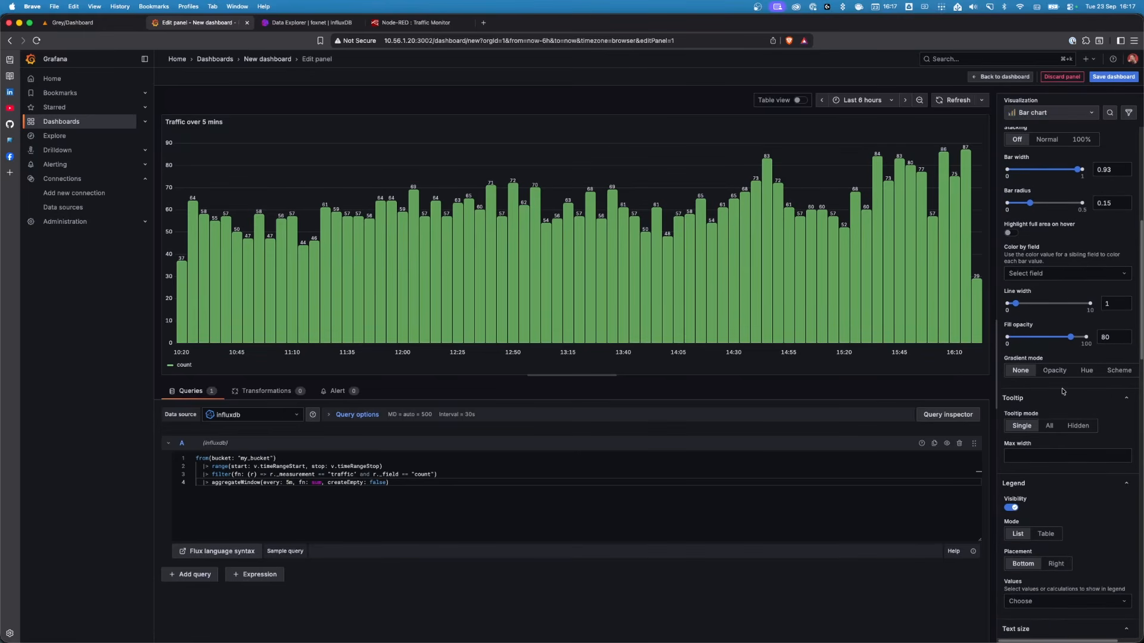
scroll(1062, 392, down, 15)
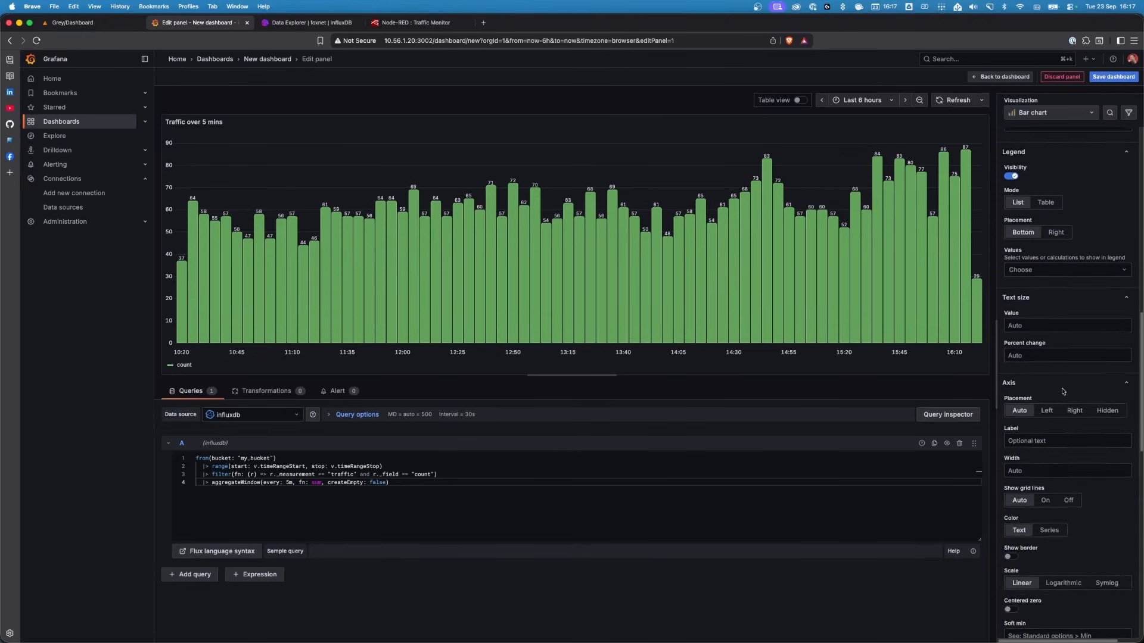
scroll(1062, 392, down, 17)
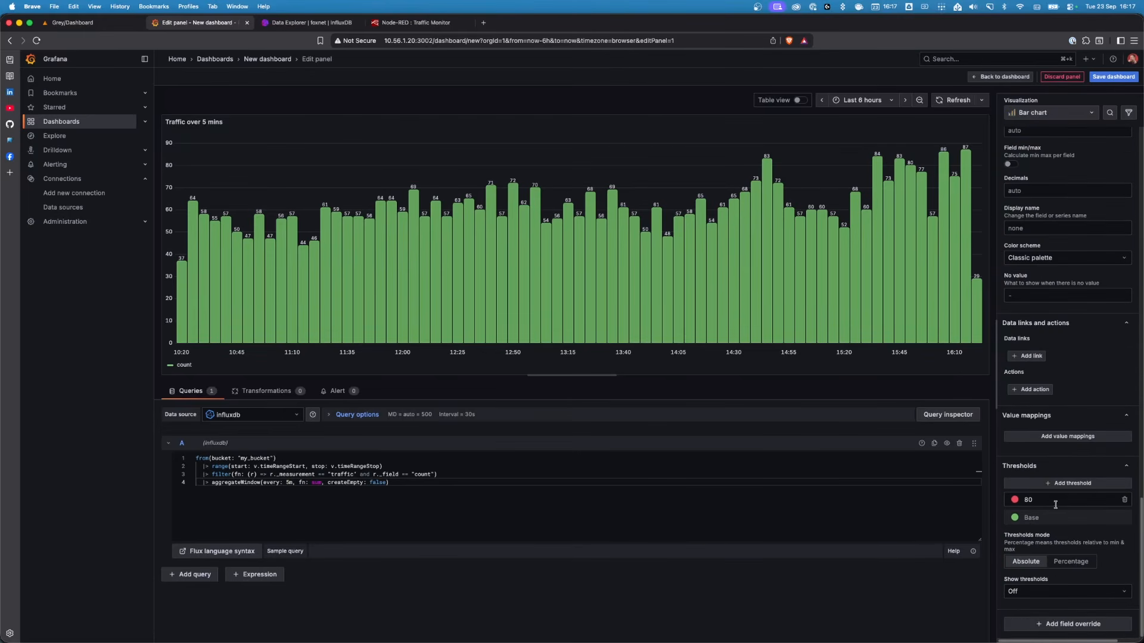
double_click(1020, 503)
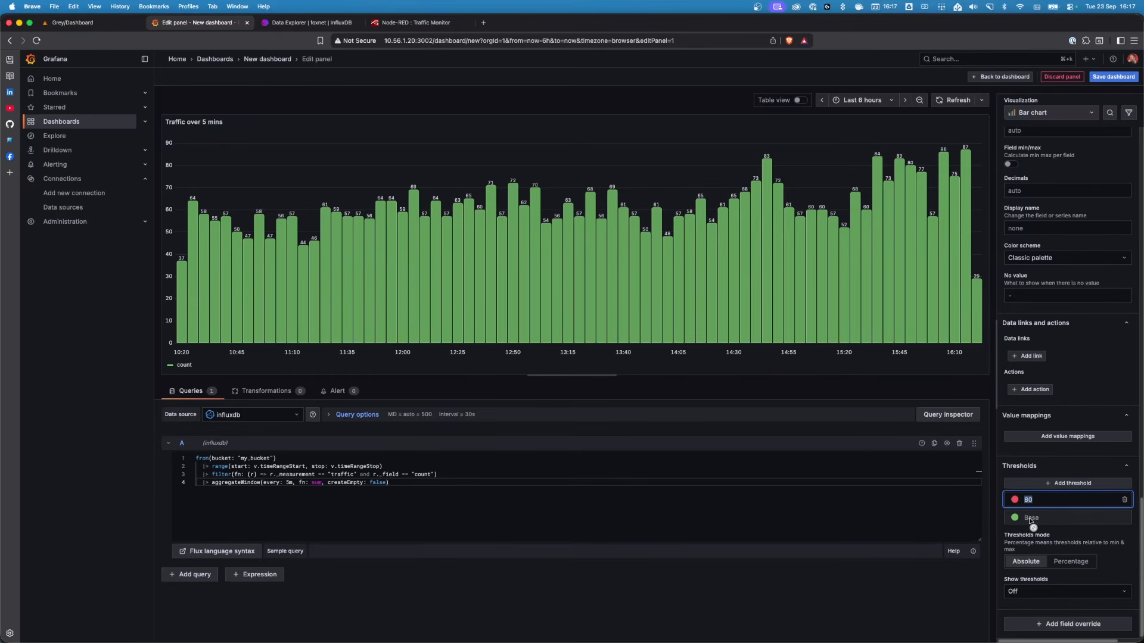
click(1058, 484)
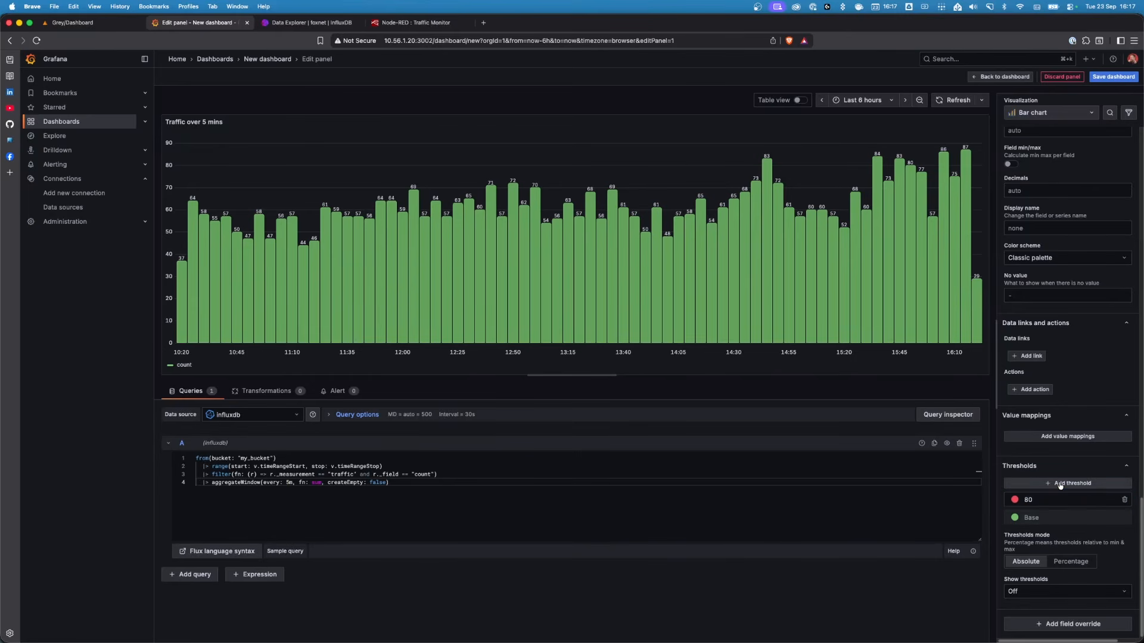
double_click(1023, 503)
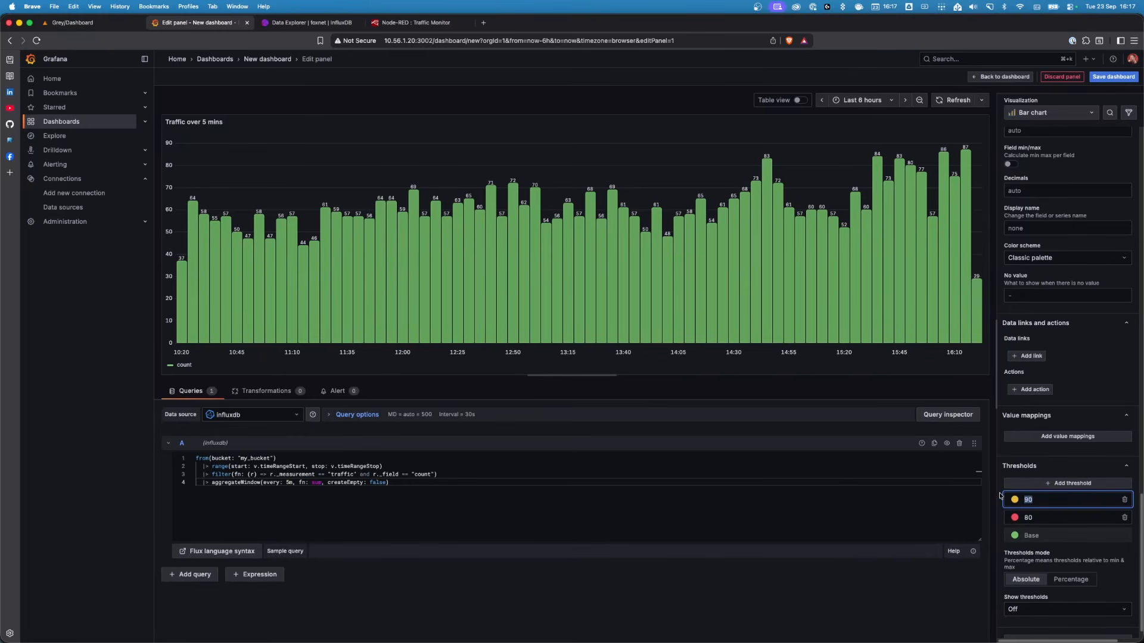
text(20)
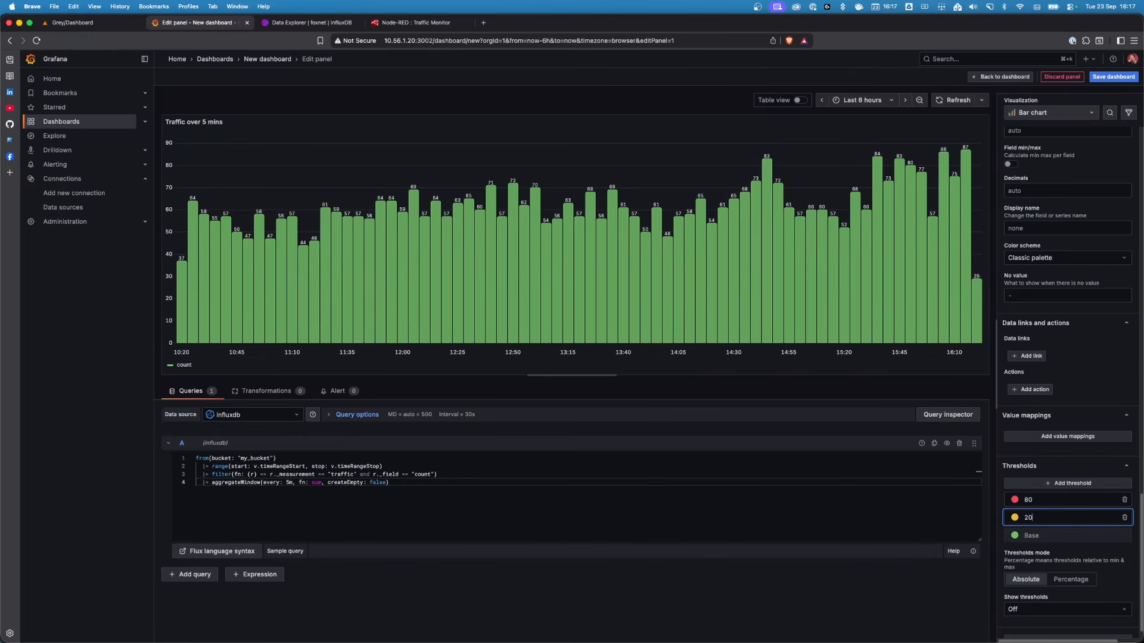
Add another threshold at 40
click(1060, 486)
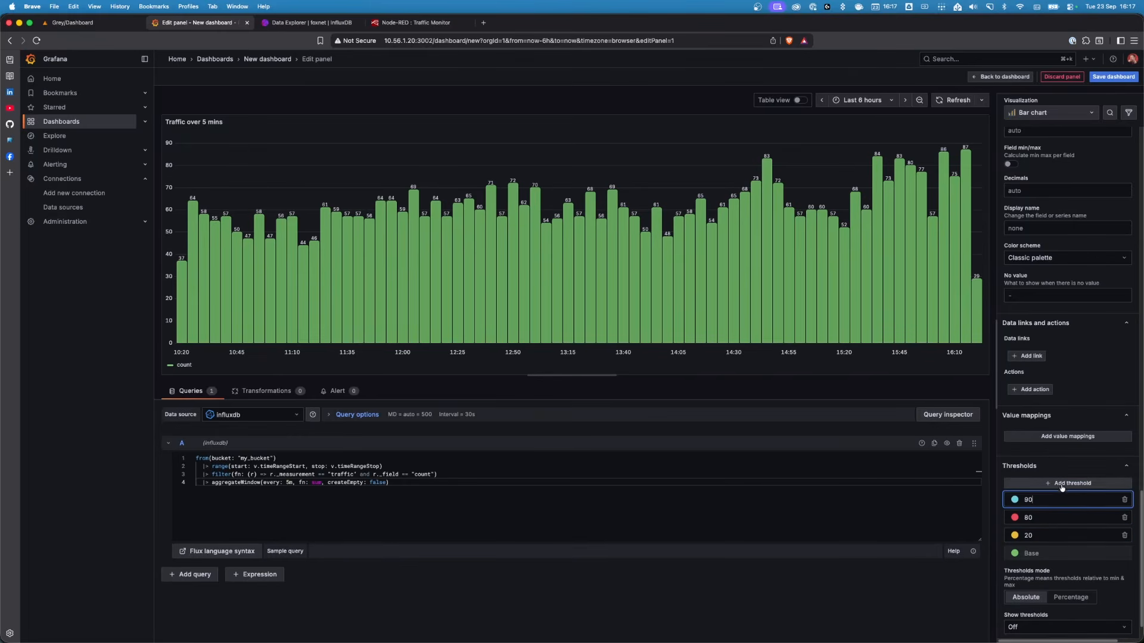
double_click(1017, 505)
text(40)
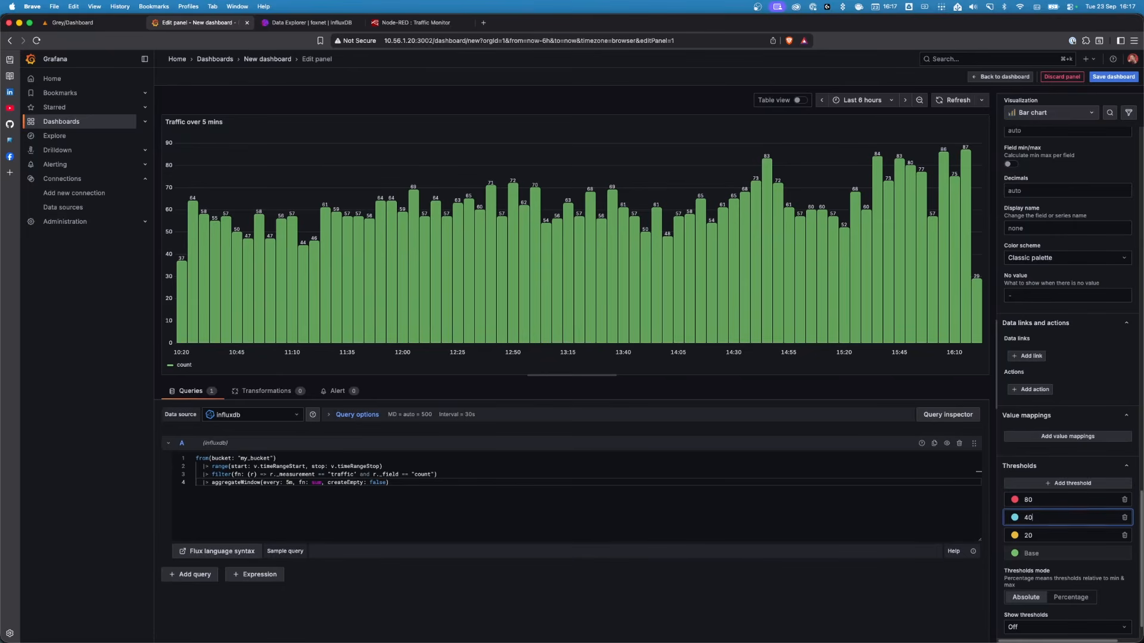
Set the 40 threshold's colour to orange
click(1015, 518)
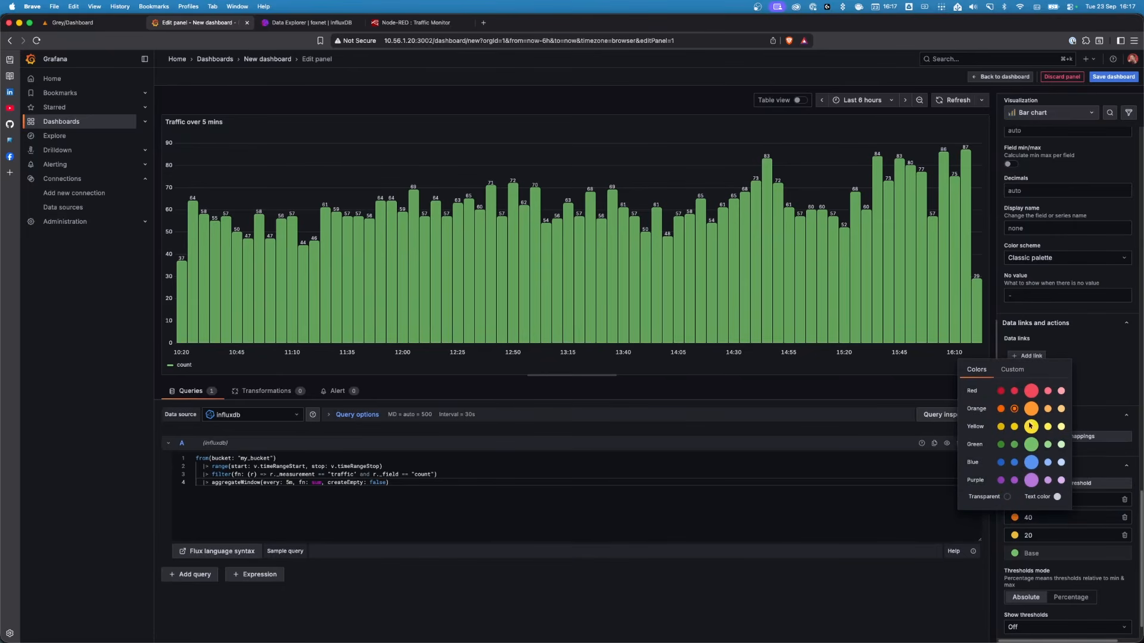
scroll(1093, 464, up, 5)
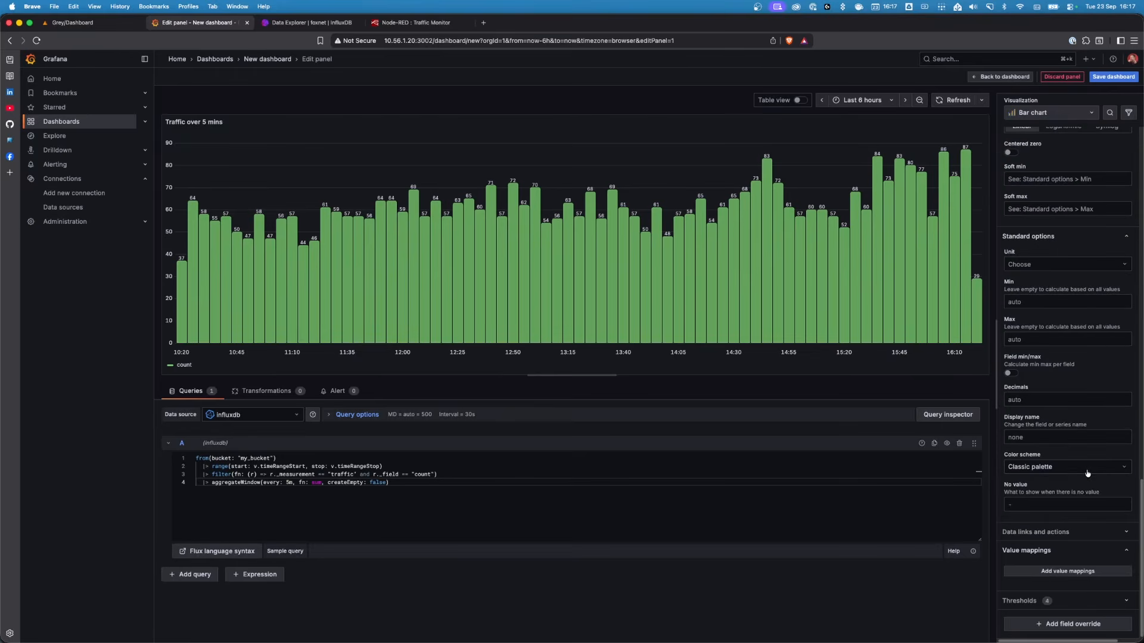
click(1081, 600)
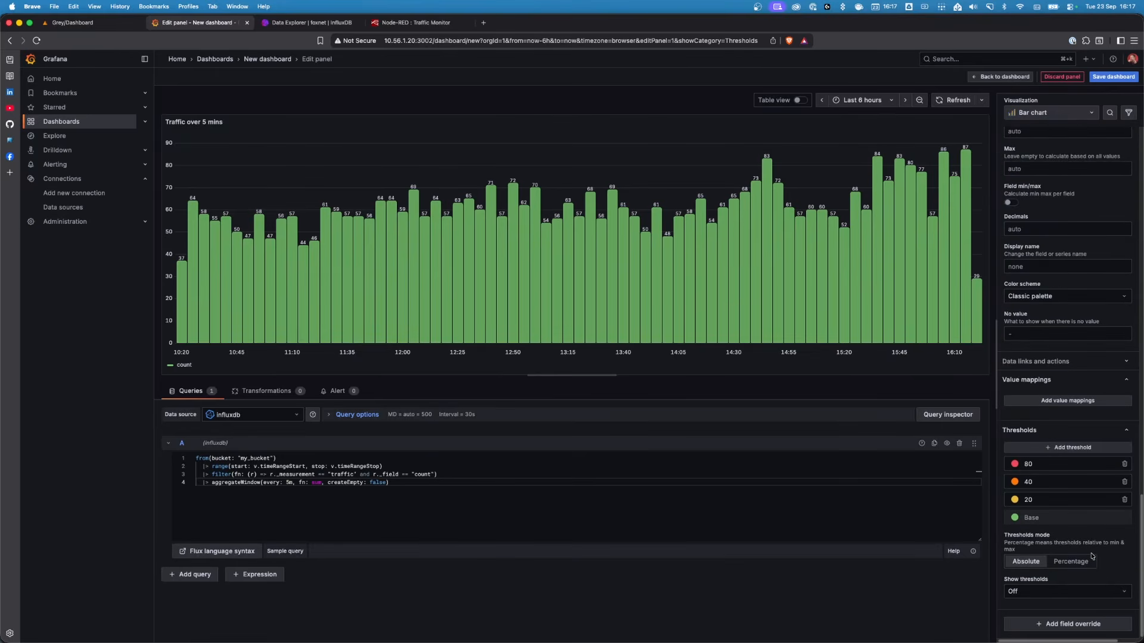
Show thresholds as filled regions and lines (dashed)
click(1042, 595)
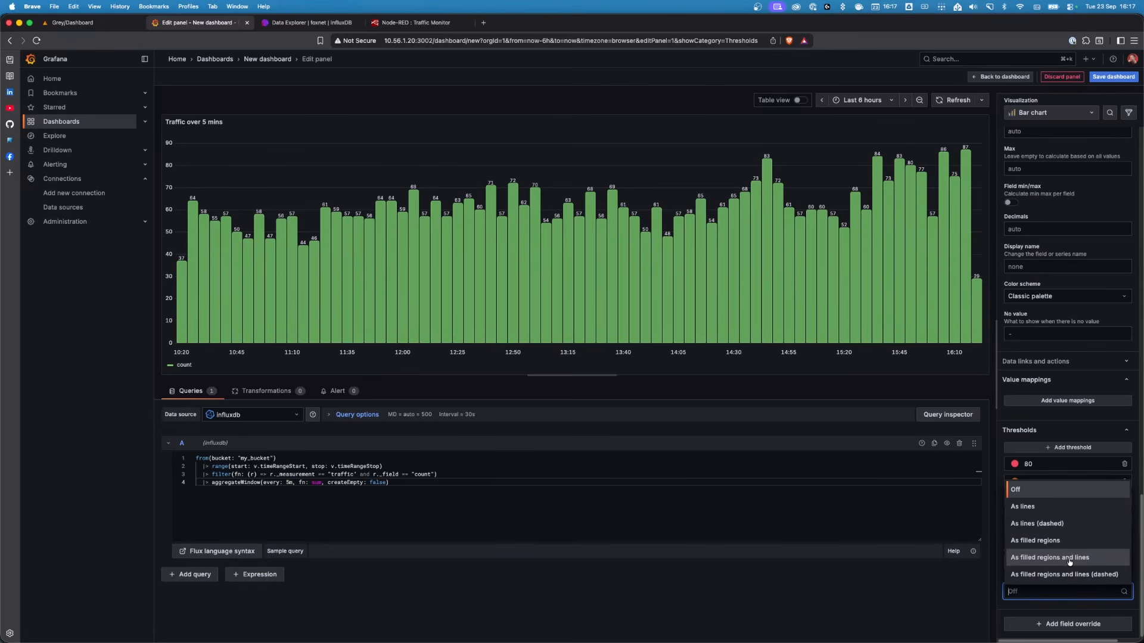
click(1060, 528)
click(1056, 591)
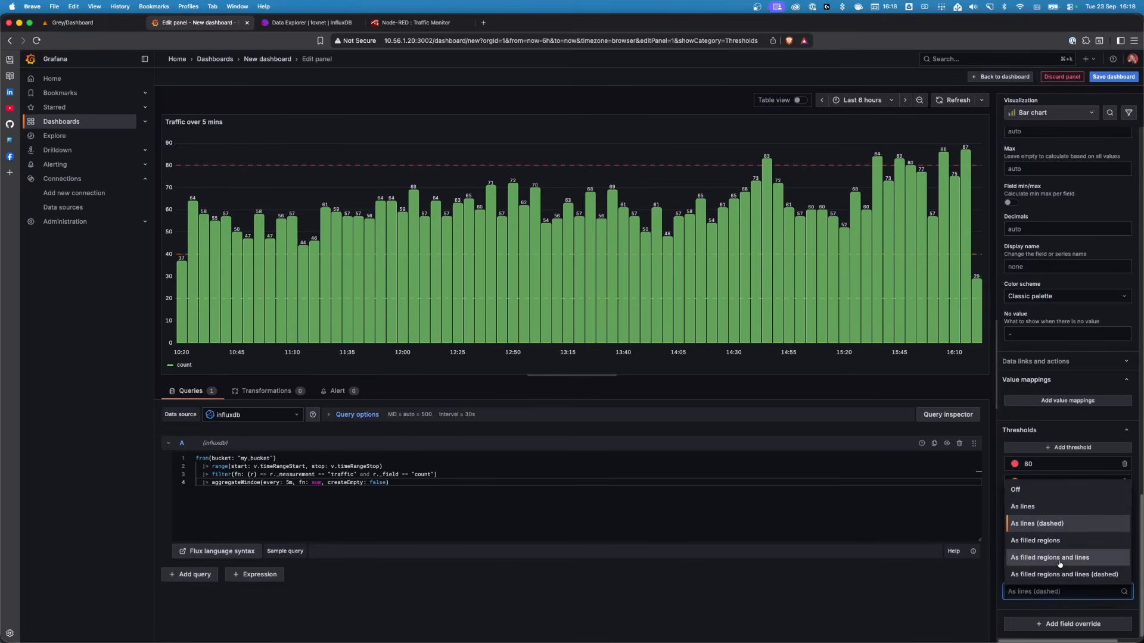
click(1062, 574)
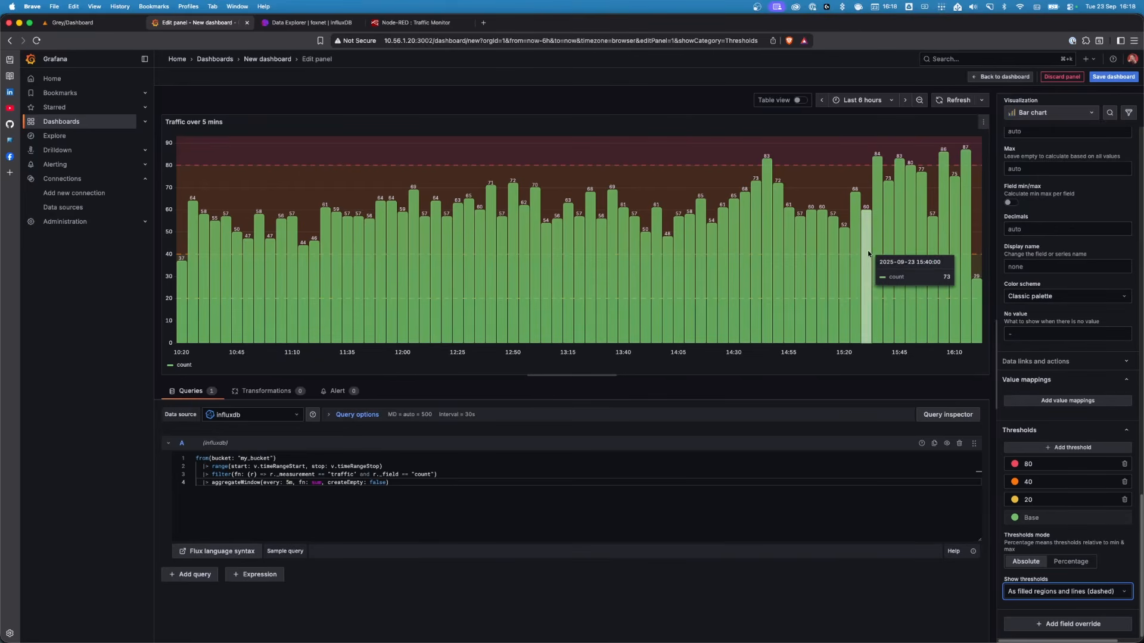
Set the colour scheme to From thresholds (by value)
click(1065, 296)
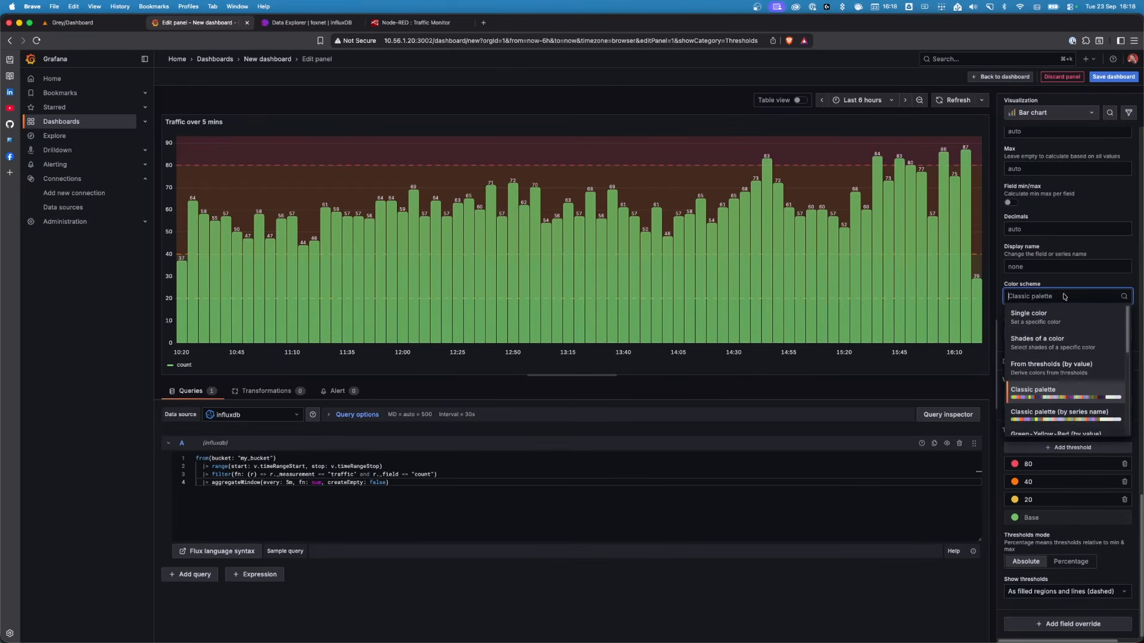
click(1057, 368)
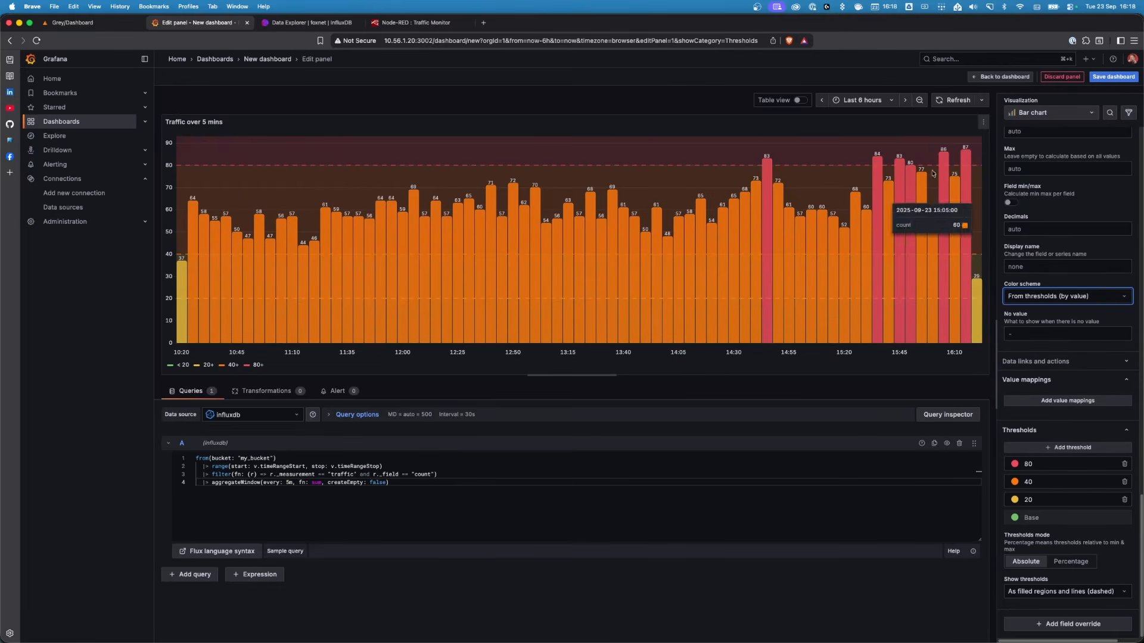
Change the time range to Last 24 hours
click(862, 100)
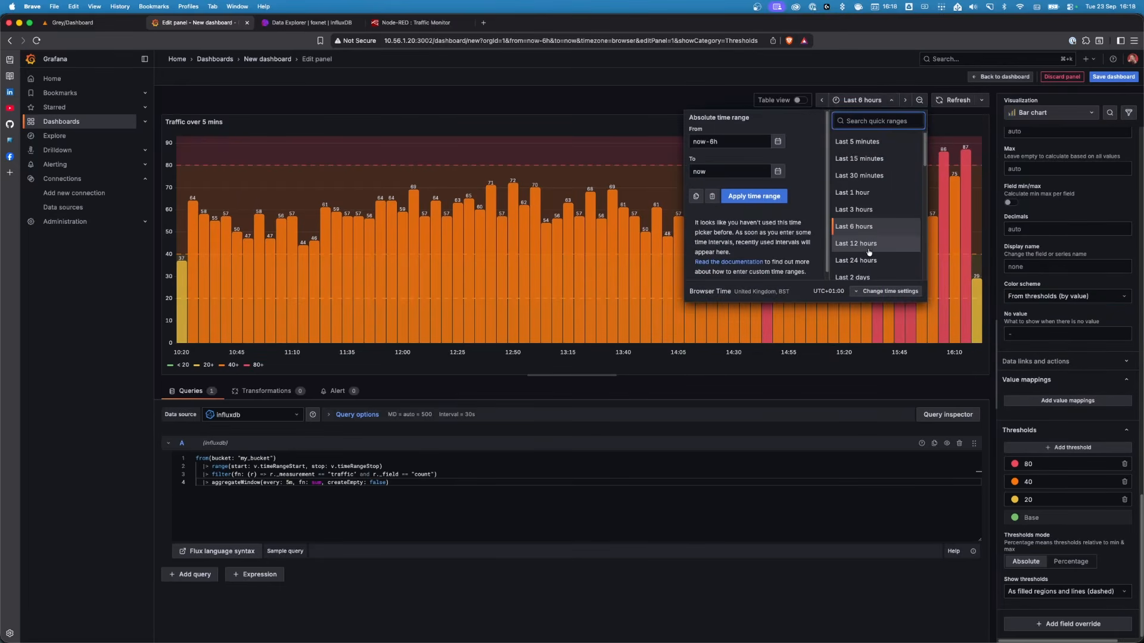
click(869, 260)
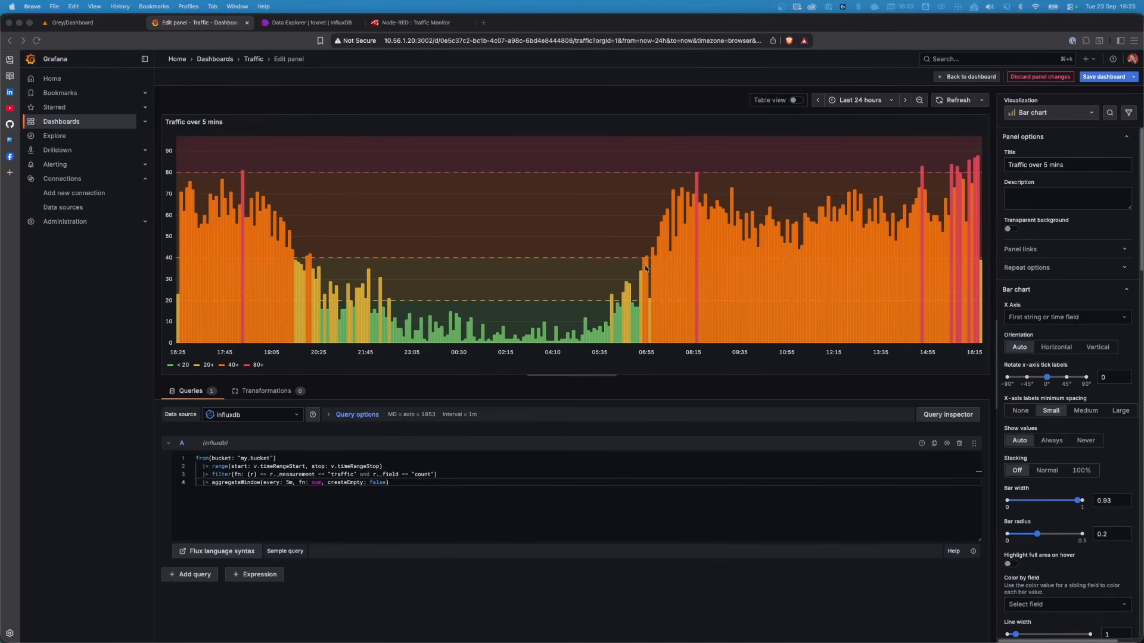
click(886, 79)
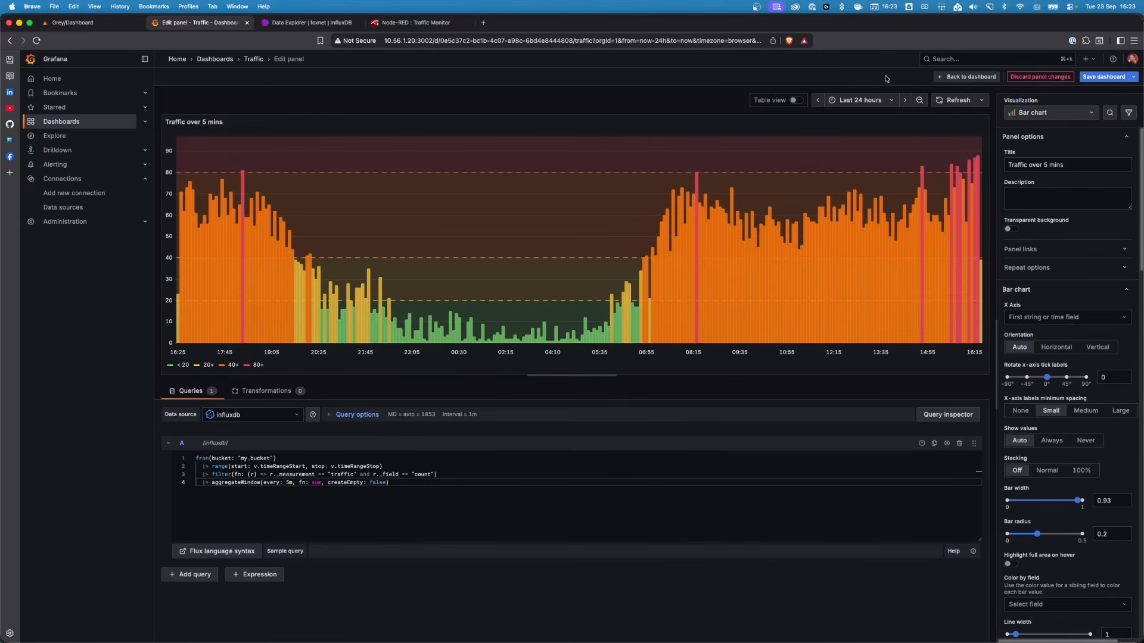
Save the dashboard
click(1101, 78)
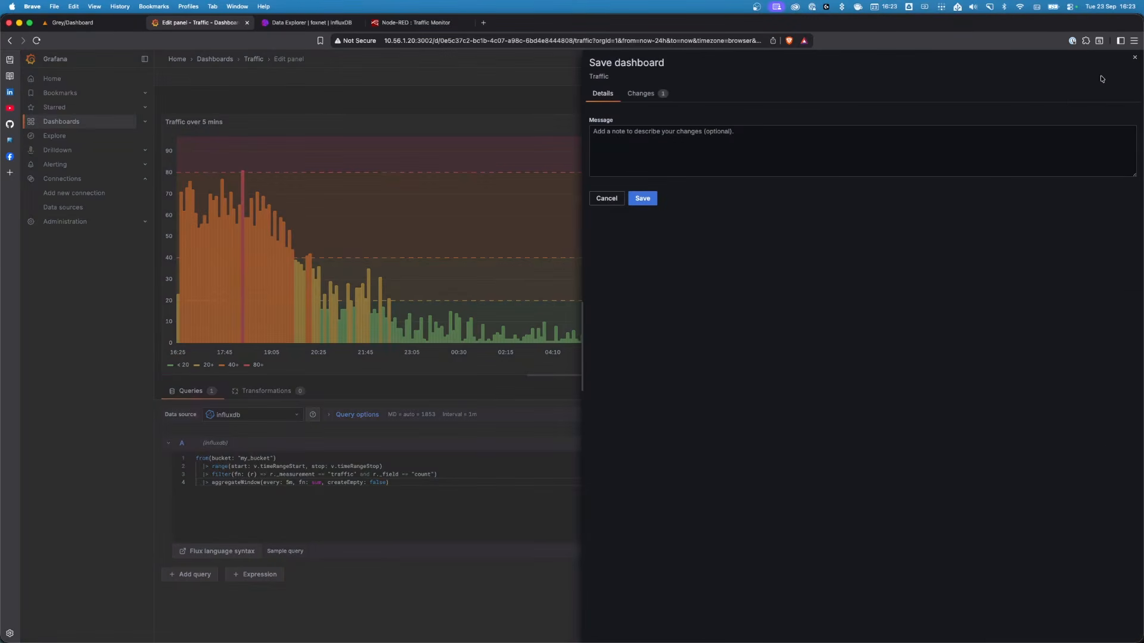
click(642, 198)
Open the Traffic dashboard and view the Traffic over 5 mins panel full-size
click(67, 126)
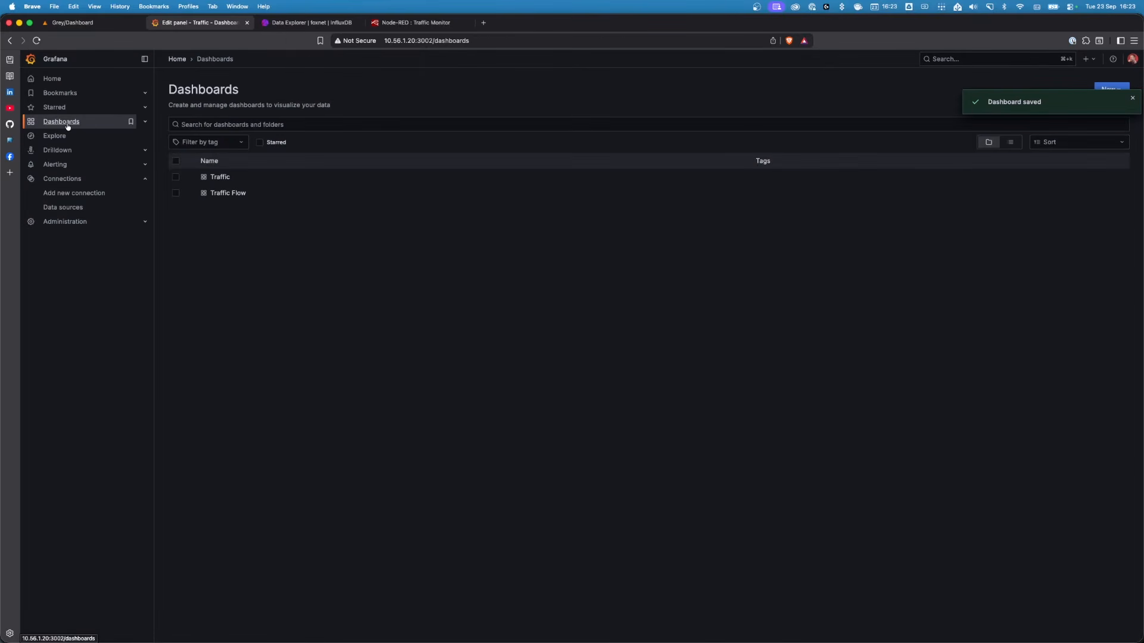
click(219, 177)
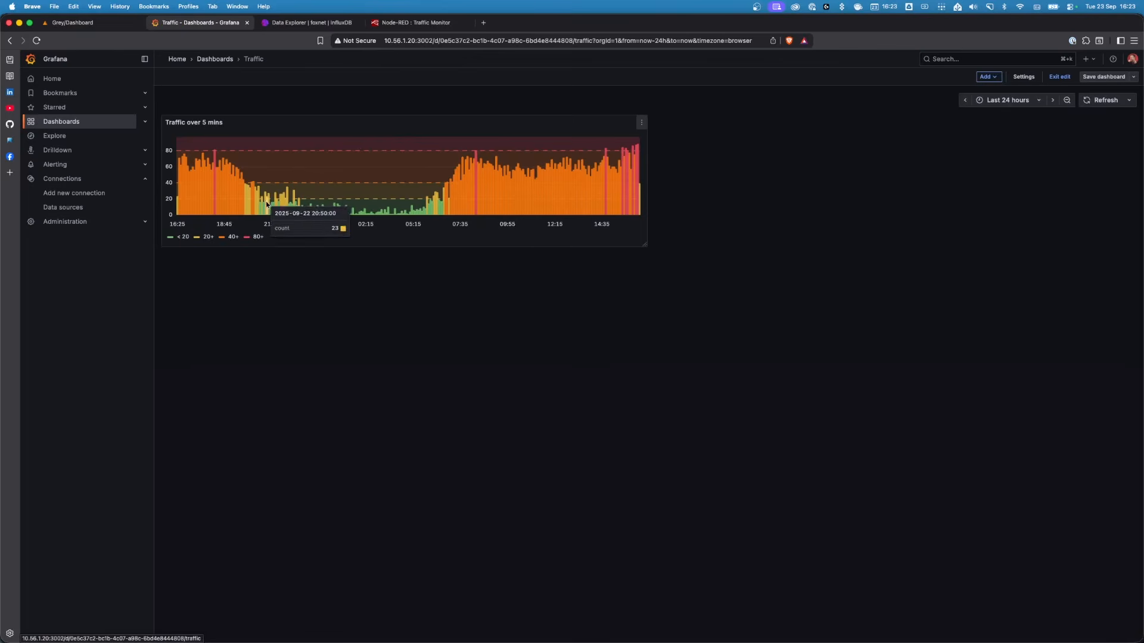
click(642, 122)
click(581, 143)
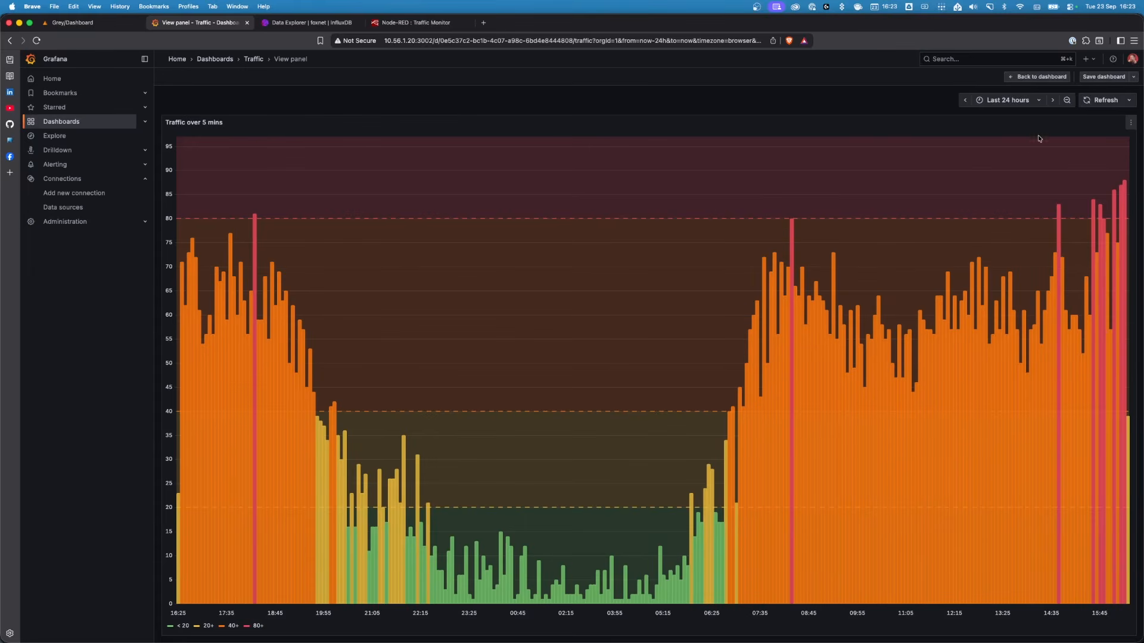
View the panel over the last 15 minutes and over the last 30 days
click(1039, 101)
click(1022, 162)
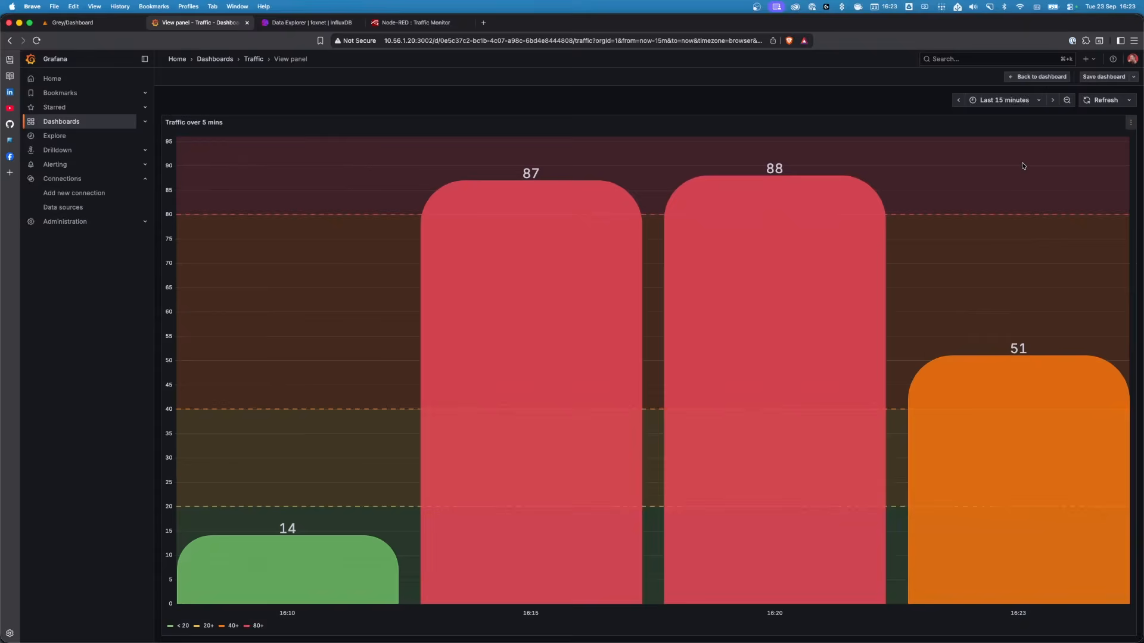
click(1038, 100)
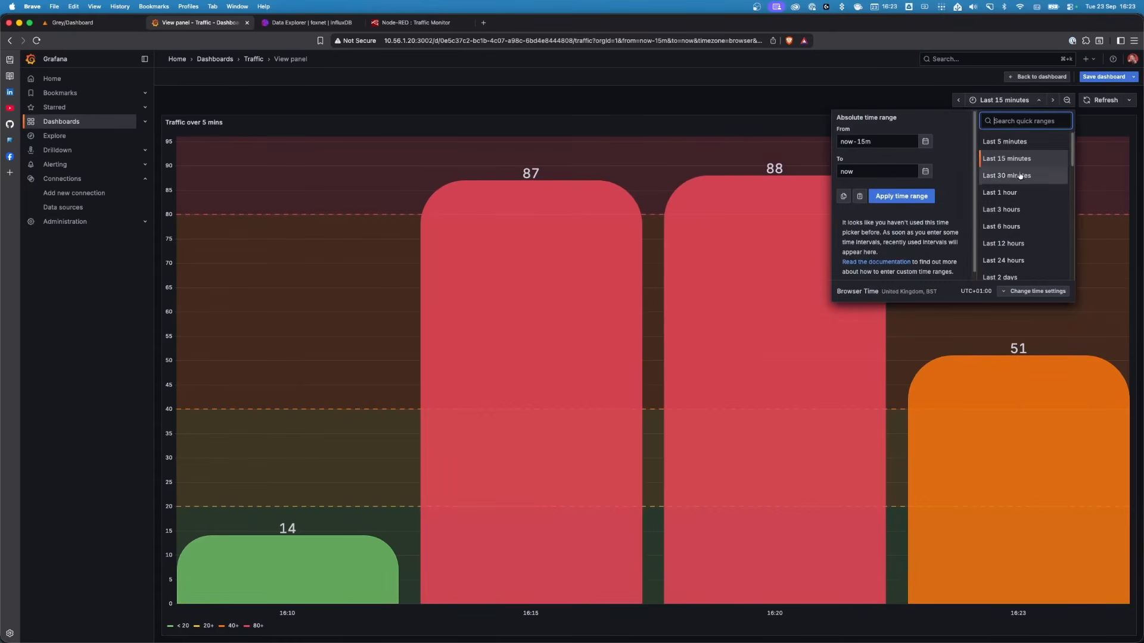
scroll(1020, 179, down, 3)
click(1012, 252)
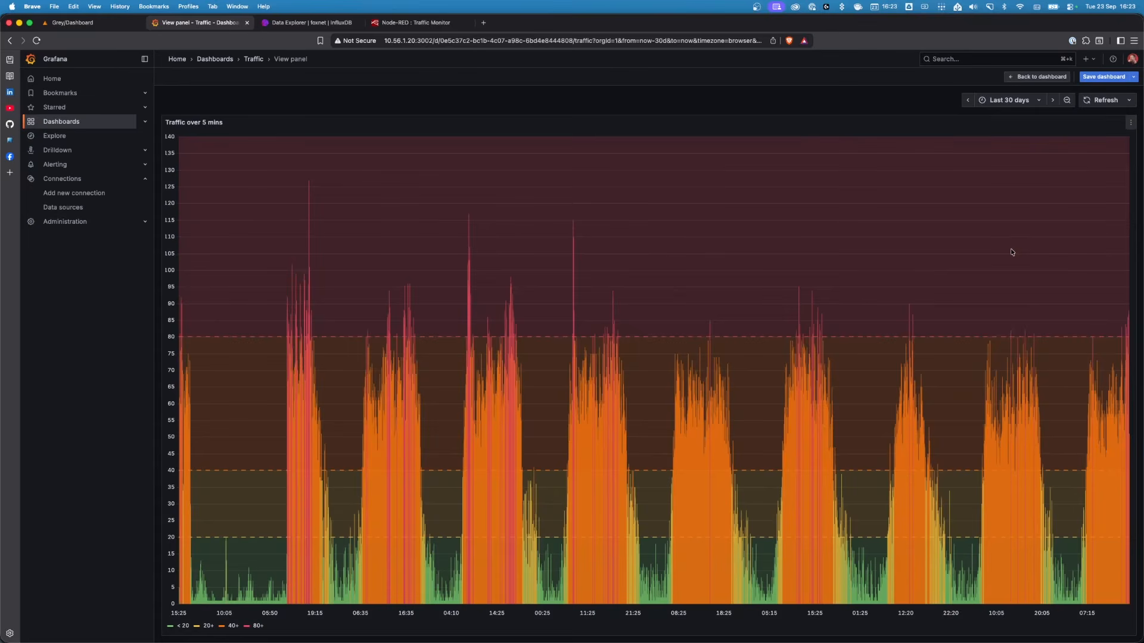